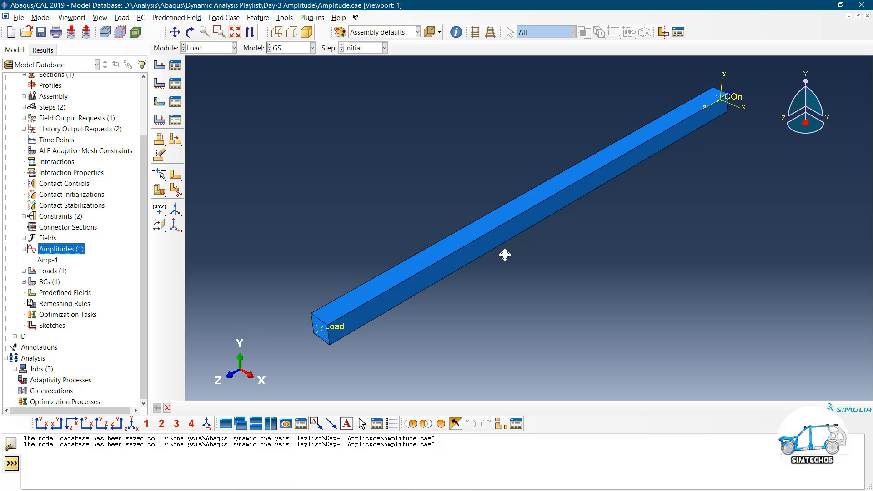
Delete the existing Amp-1 amplitude
right_click(46, 260)
left_click(75, 313)
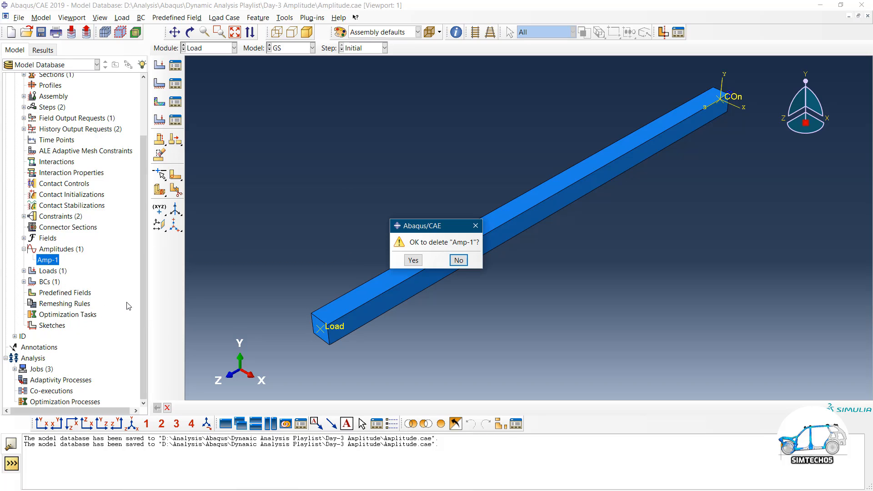
left_click(411, 261)
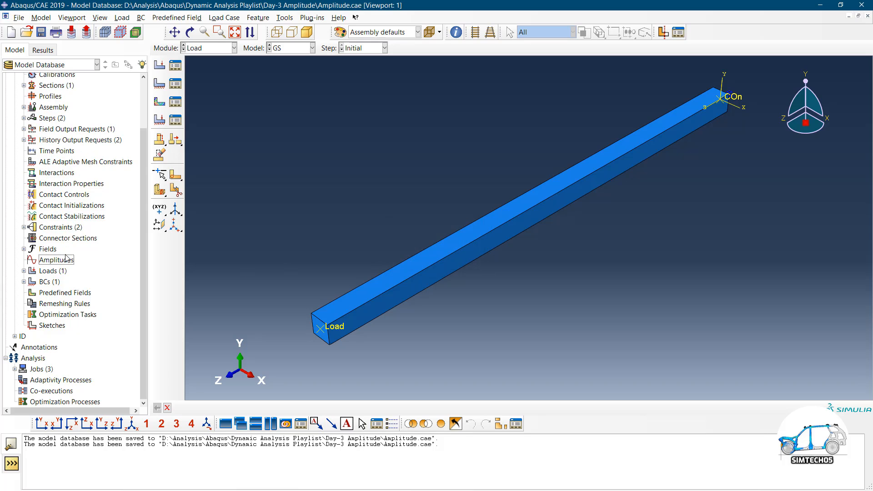
Create a new tabular amplitude named Amp-1, leaving its data table empty
double_click(57, 261)
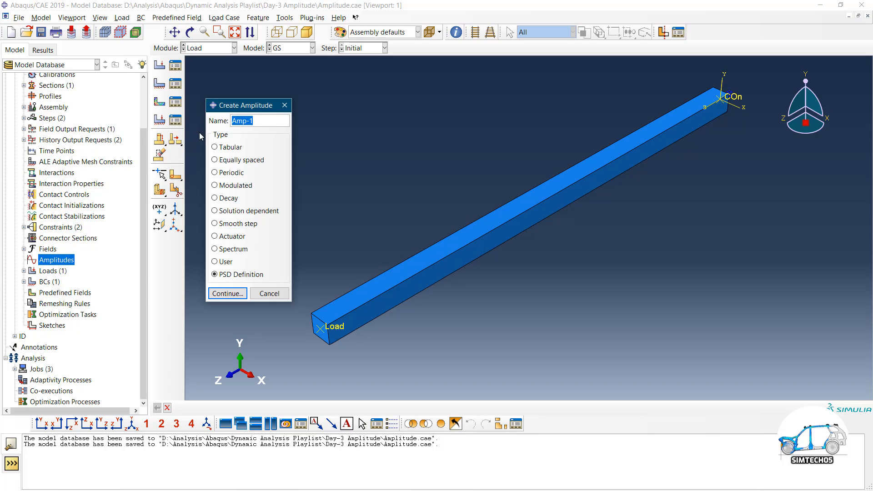
left_click(221, 147)
left_click_drag(253, 121, 230, 122)
left_click(240, 292)
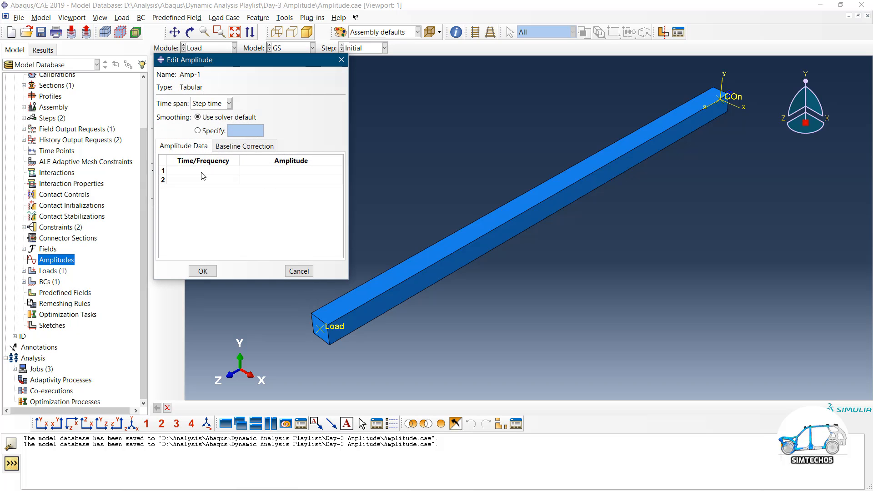
left_click(204, 171)
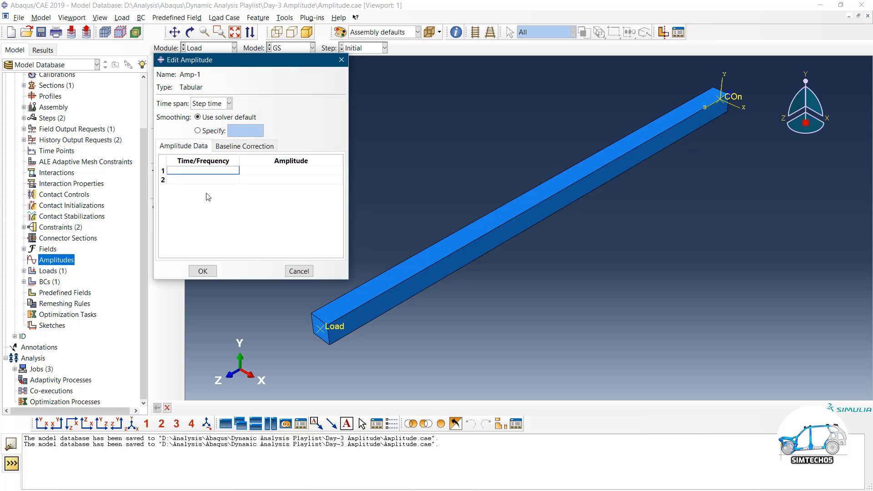
key("super")
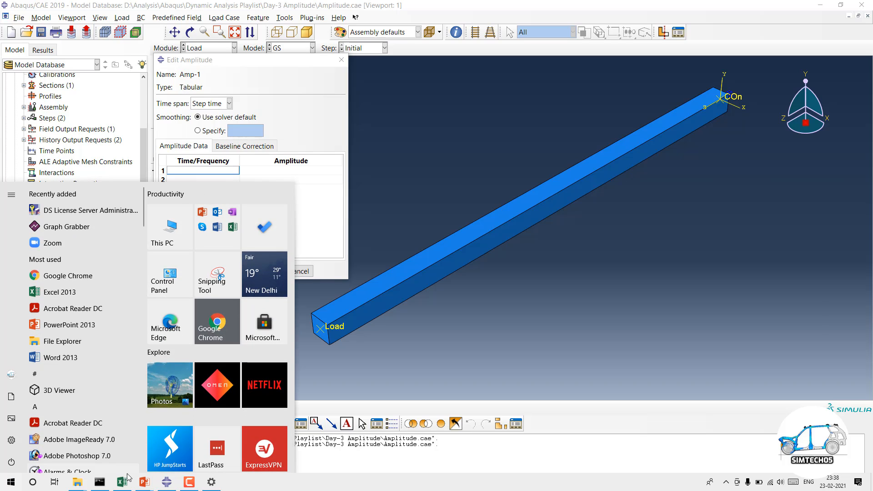
Paste the square-wave data from Excel cells A1:B9 into Amp-1's table
left_click(127, 478)
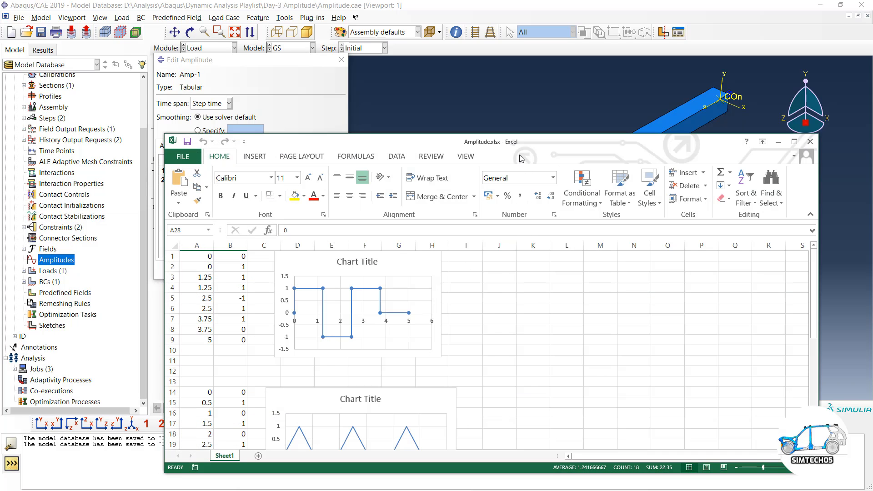
left_click_drag(532, 142, 574, 65)
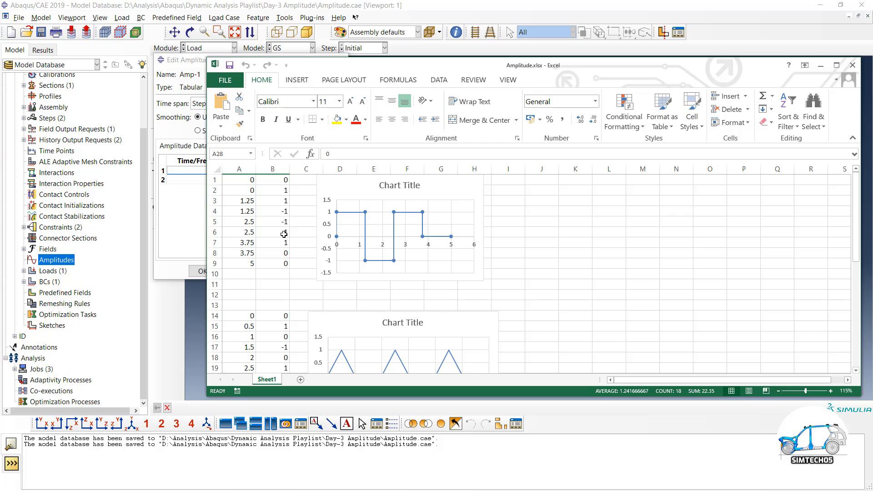
left_click_drag(248, 180, 276, 266)
key("ctrl+c")
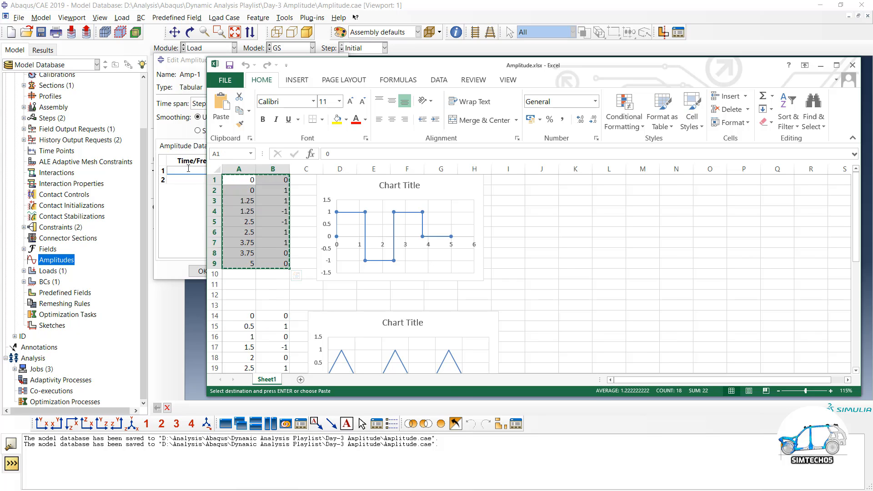
left_click(200, 171)
key("ctrl+v")
Save Amp-1 and launch the Amplitude Plotter plug-in with Amp-1 selected
left_click(202, 271)
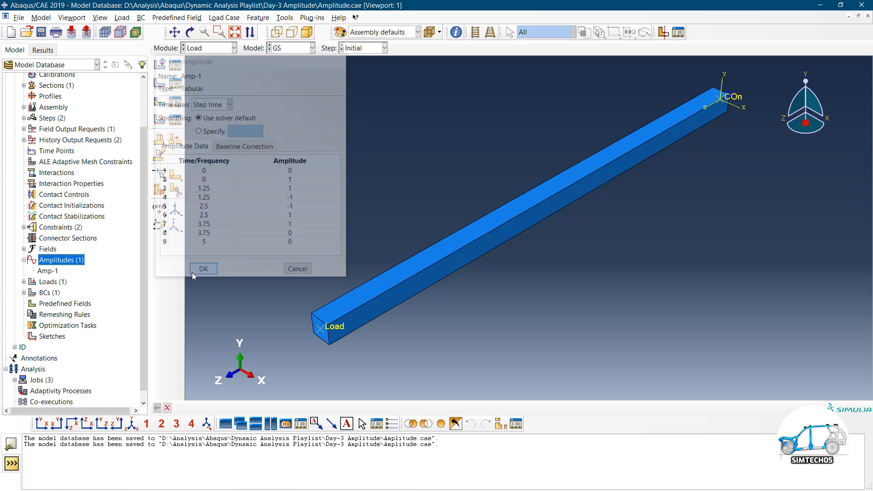
left_click(50, 272)
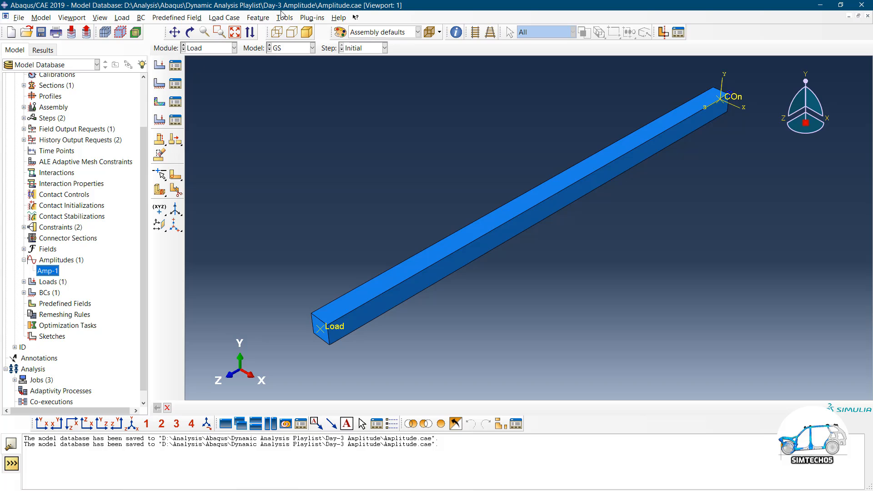
left_click(316, 19)
mouse_move(331, 53)
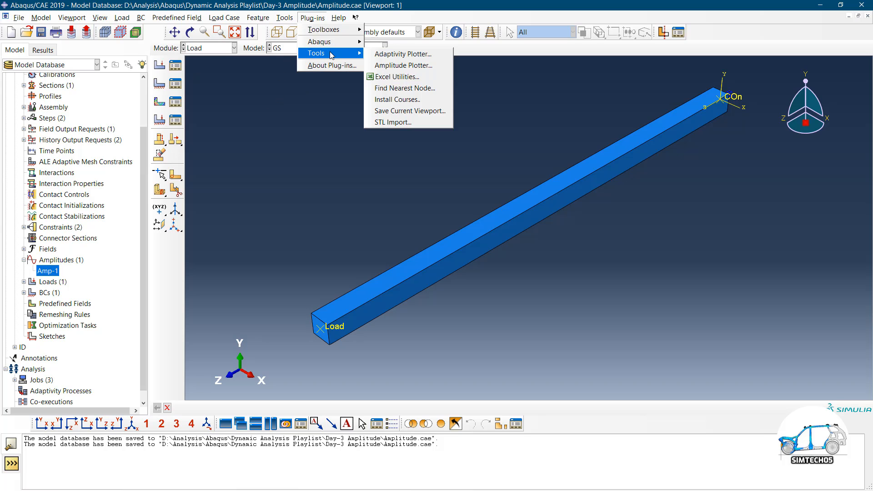
left_click(400, 65)
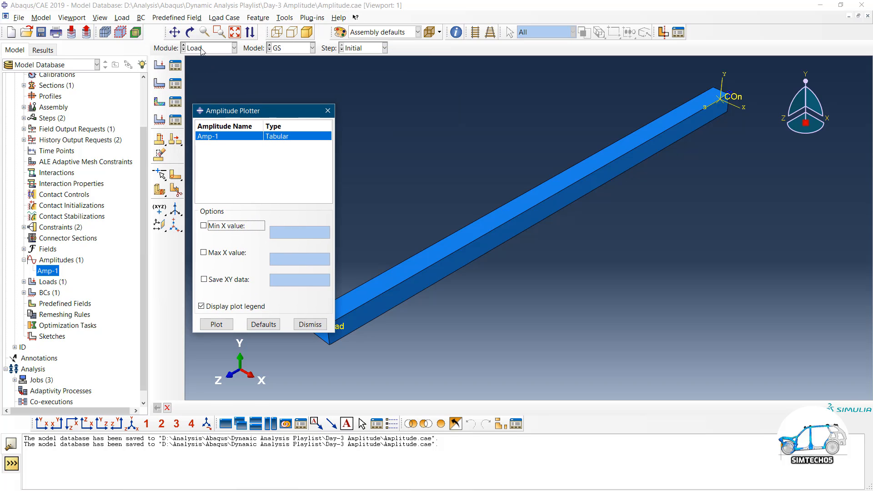
Switch through the Property and Assembly modules back to Load, browsing the Plug-ins menu
left_click(201, 49)
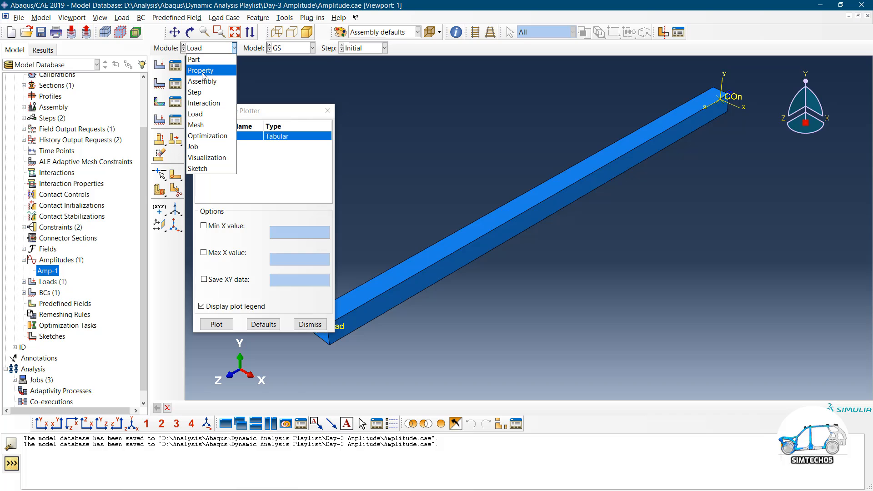
left_click(203, 72)
left_click(207, 48)
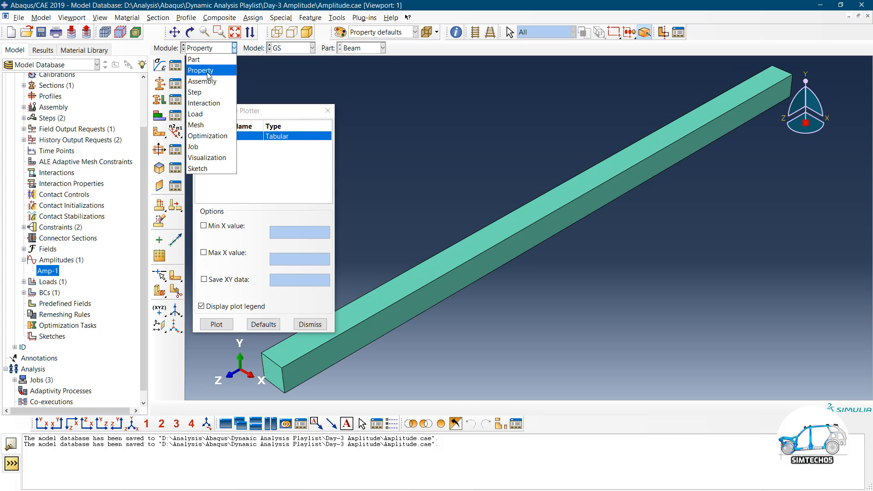
left_click(203, 84)
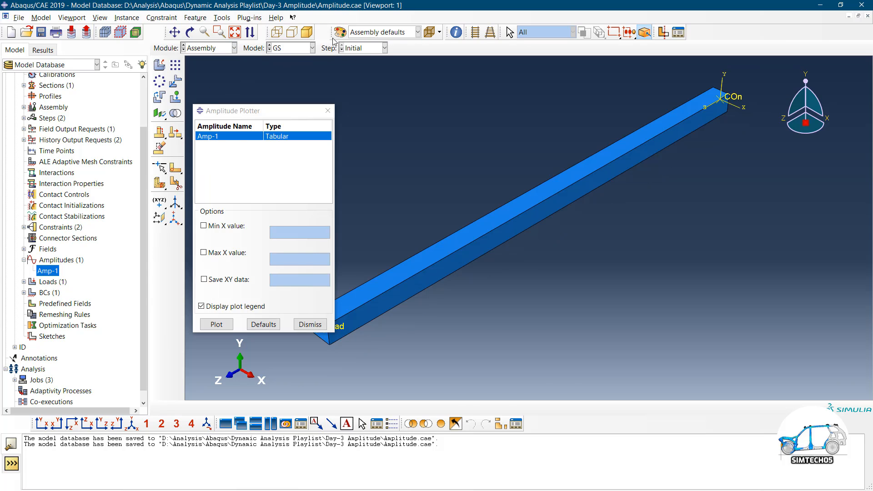
left_click(250, 18)
mouse_move(265, 43)
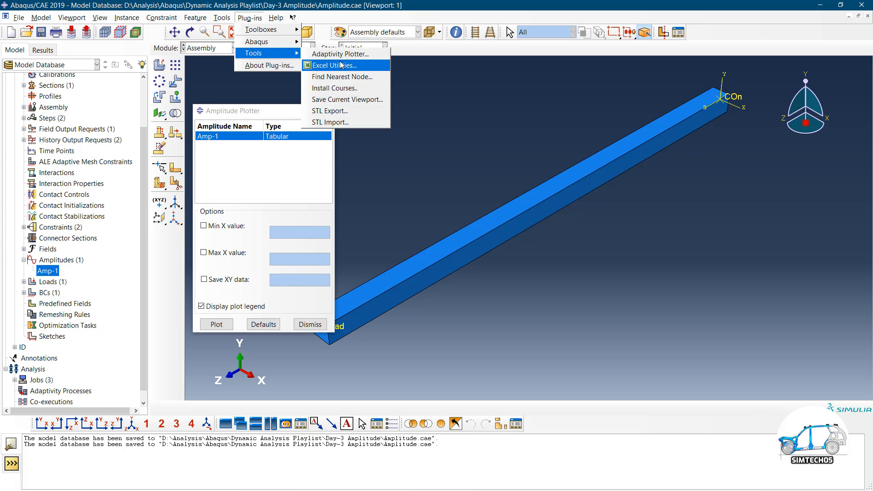
left_click(424, 71)
left_click(210, 49)
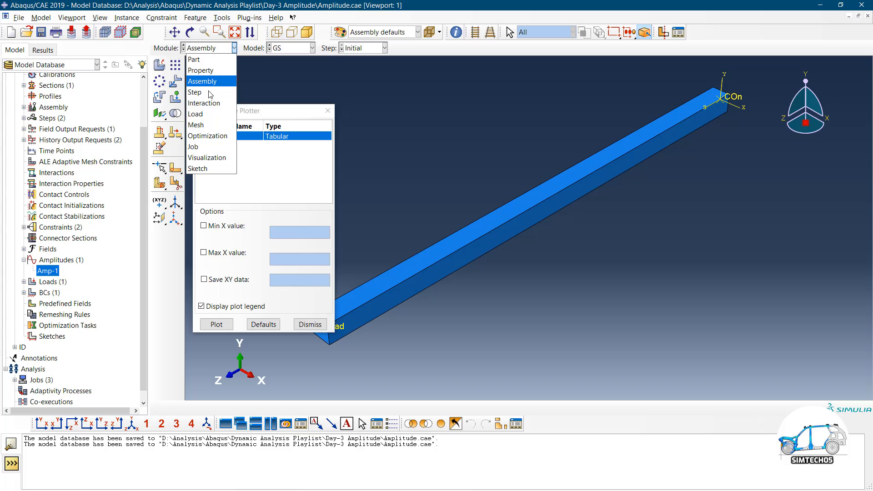
left_click(205, 114)
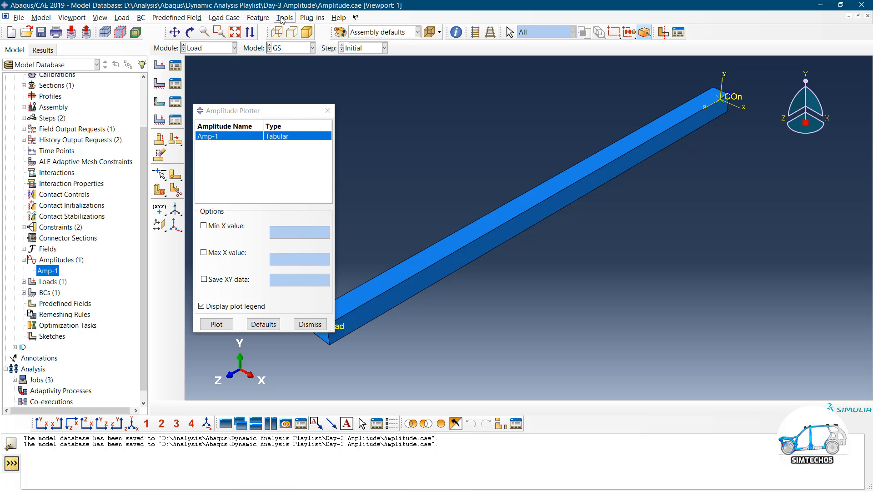
left_click(312, 18)
mouse_move(358, 56)
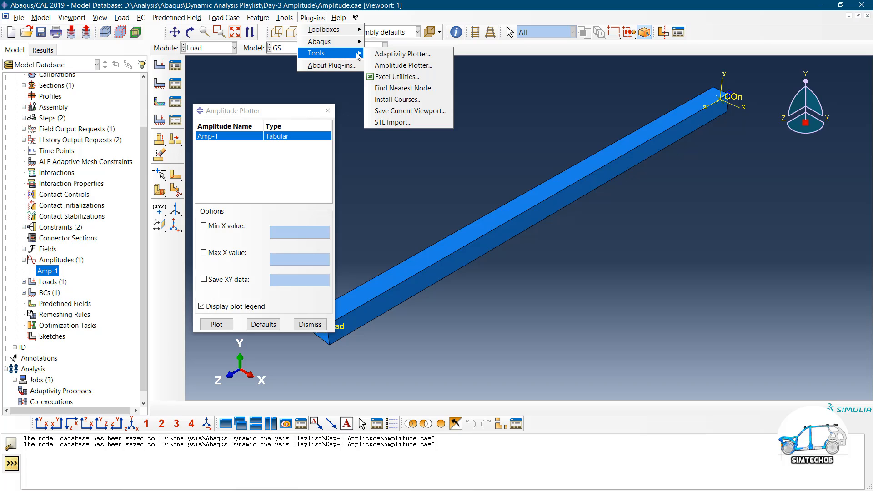
left_click(419, 67)
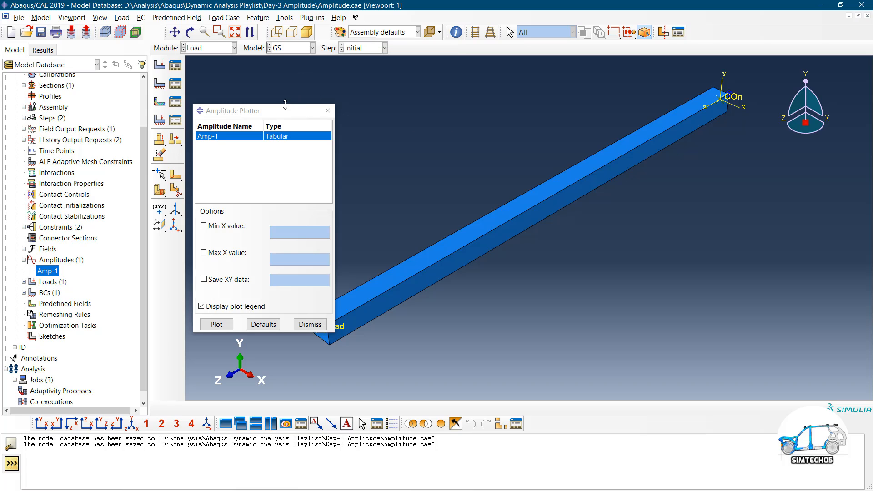
Plot Amp-1 and dismiss the resulting 'float division by zero' error
left_click_drag(281, 114, 206, 71)
left_click(142, 281)
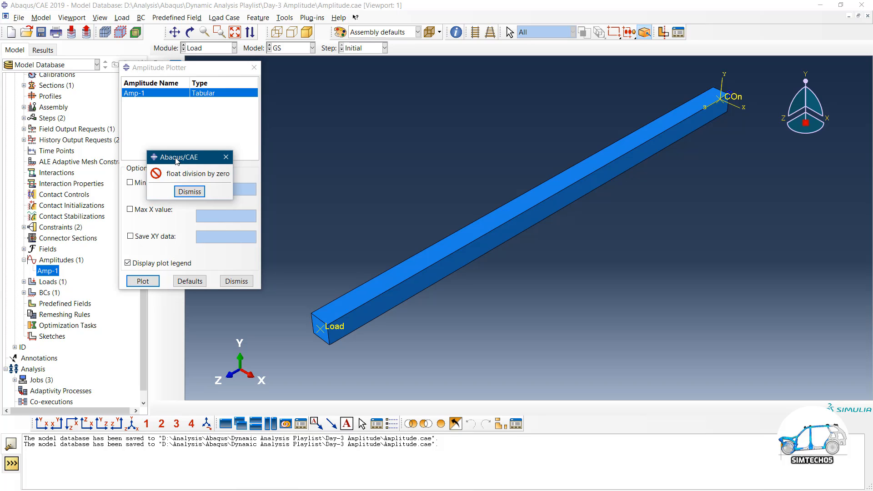
left_click_drag(174, 162, 331, 114)
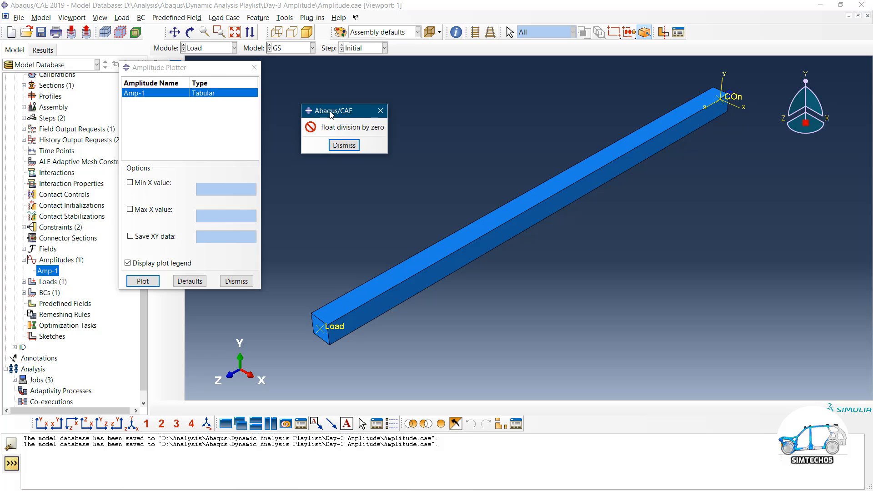
left_click(353, 146)
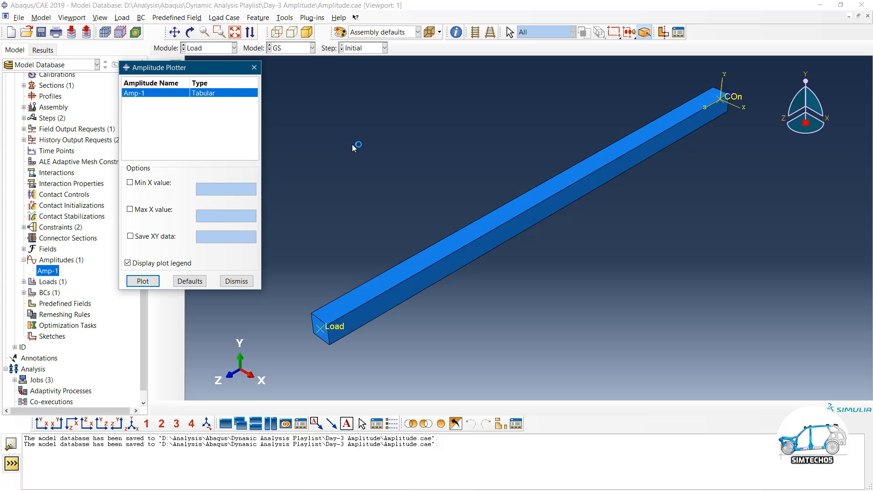
Copy the ramped square-wave data in Excel cells A28:B36
key("alt+Tab")
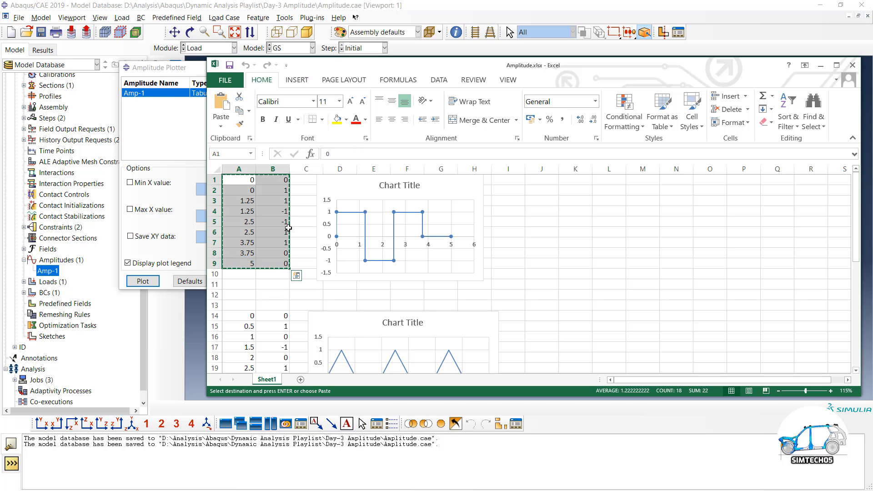
left_click(247, 185)
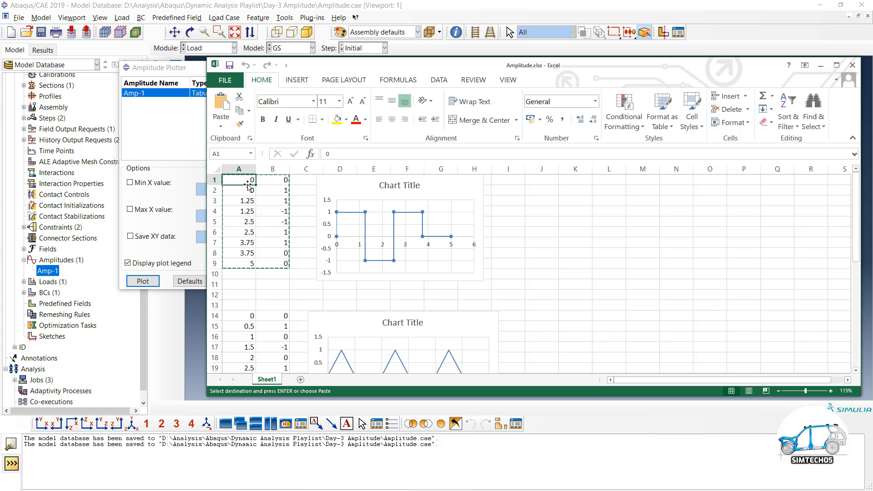
key("Escape")
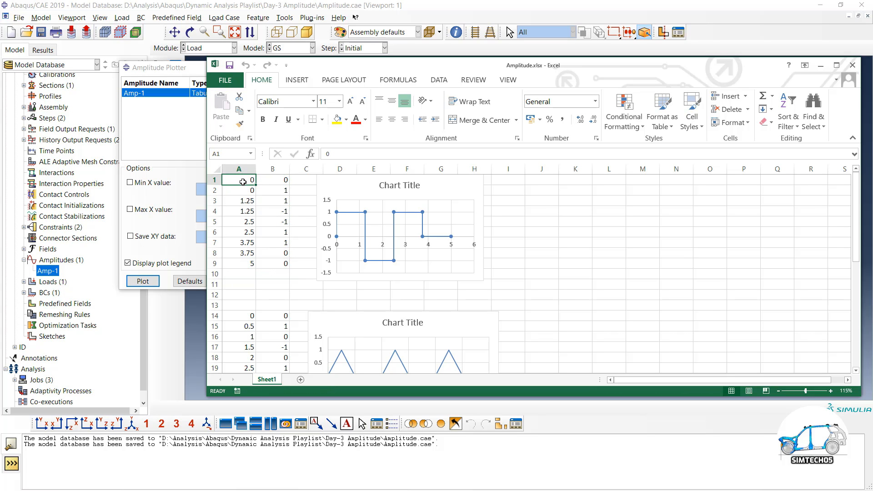
left_click_drag(248, 181, 276, 184)
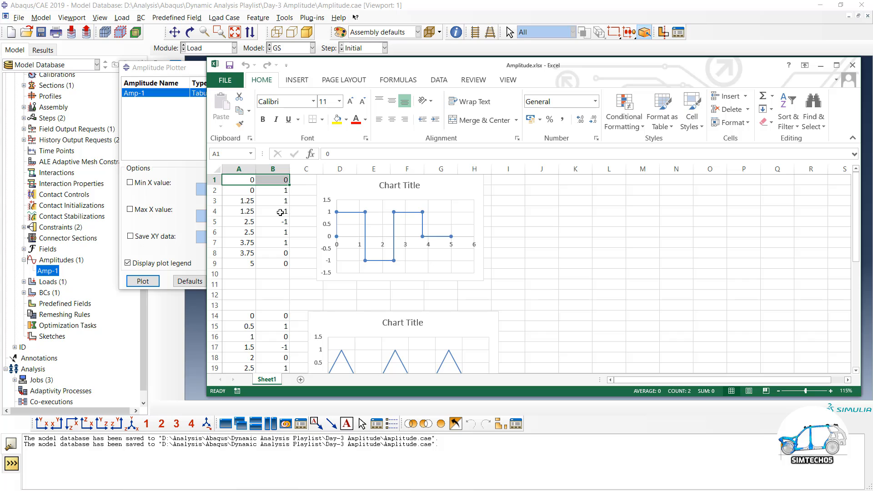
scroll(280, 212, "down", 4)
scroll(280, 212, "down", 3)
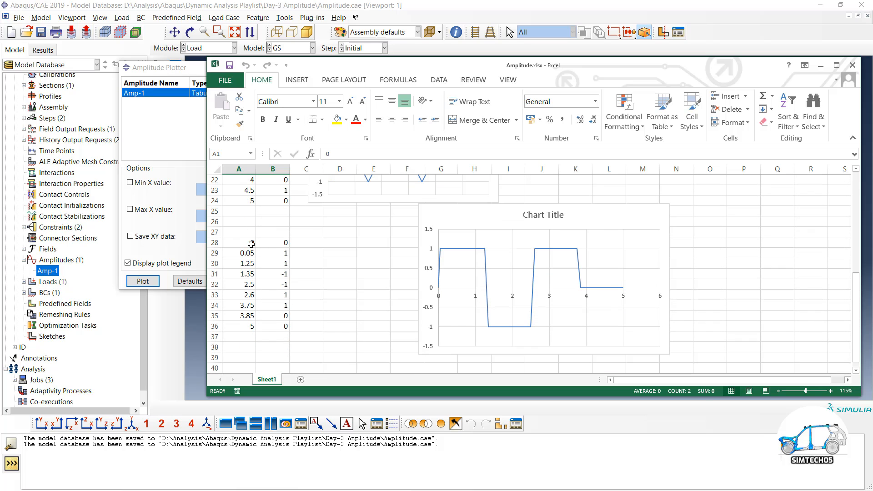
left_click_drag(251, 242, 277, 324)
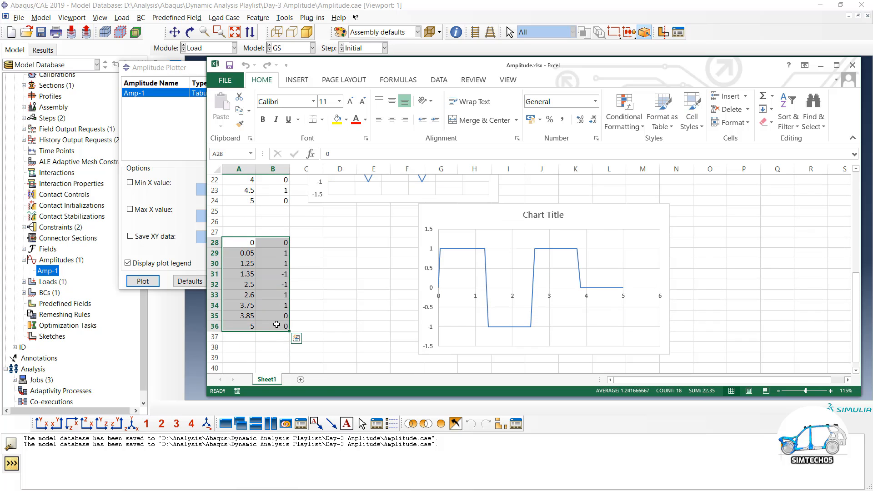
key("ctrl+c")
left_click(168, 136)
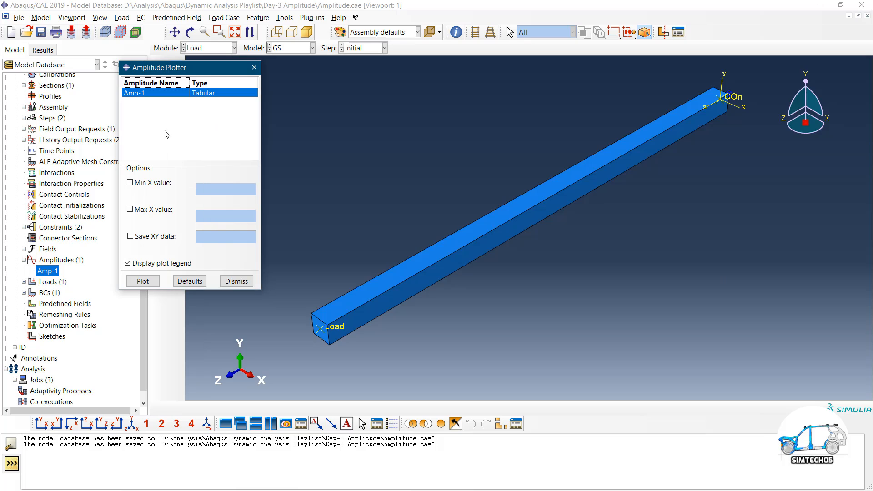
Replace Amp-1's table with the ramped square-wave points and plot the curve
double_click(47, 271)
left_click_drag(206, 172, 305, 243)
right_click(305, 242)
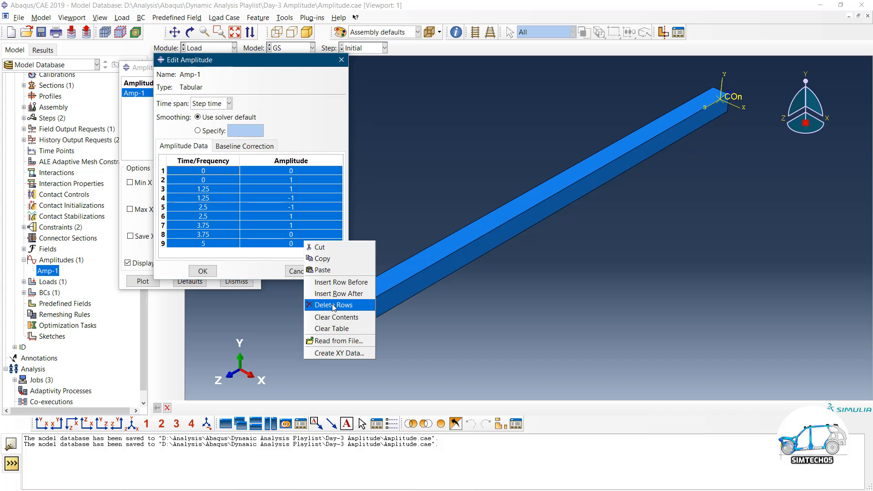
left_click(329, 328)
key("ctrl+v")
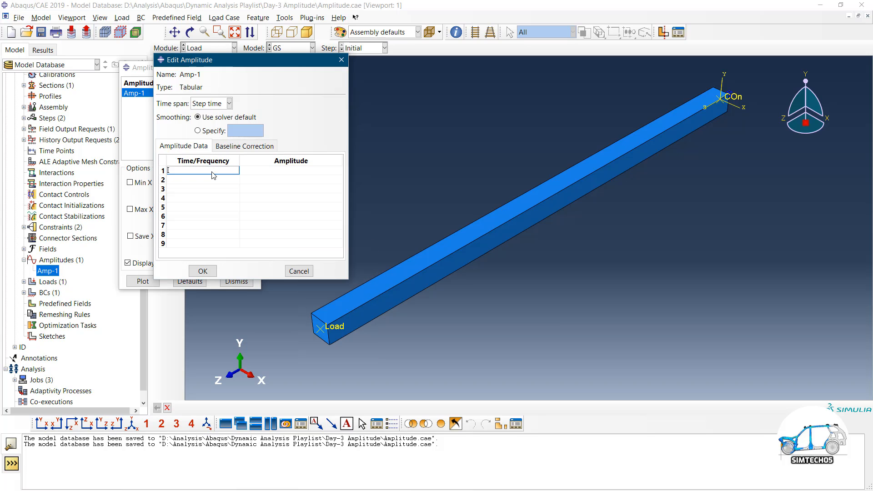
left_click(212, 175)
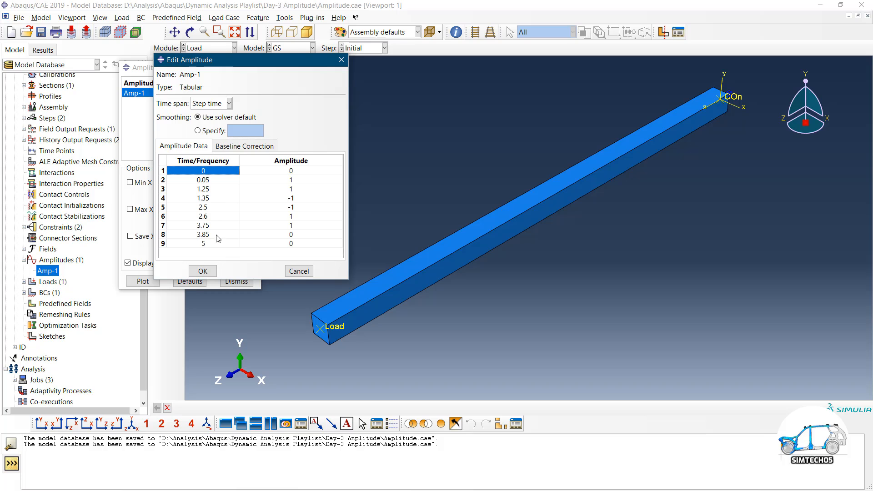
left_click(203, 271)
left_click(143, 281)
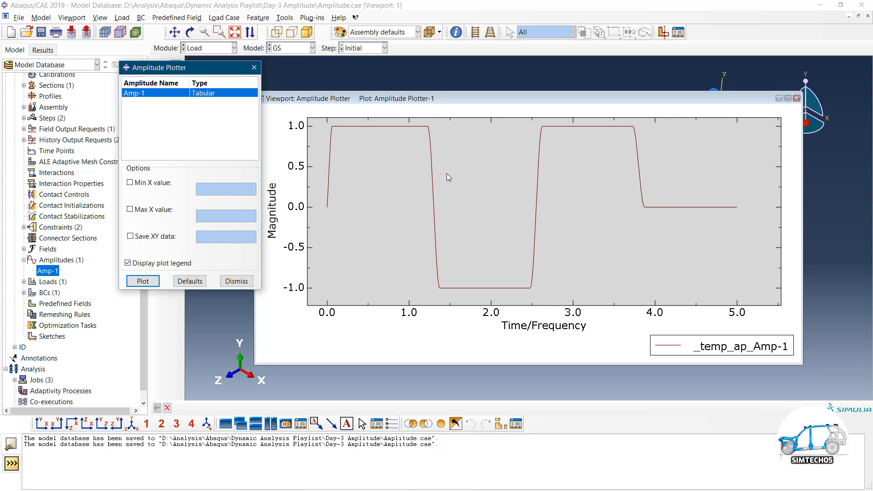
Copy the zigzag data in Excel cells A14:B24
key("alt+Tab")
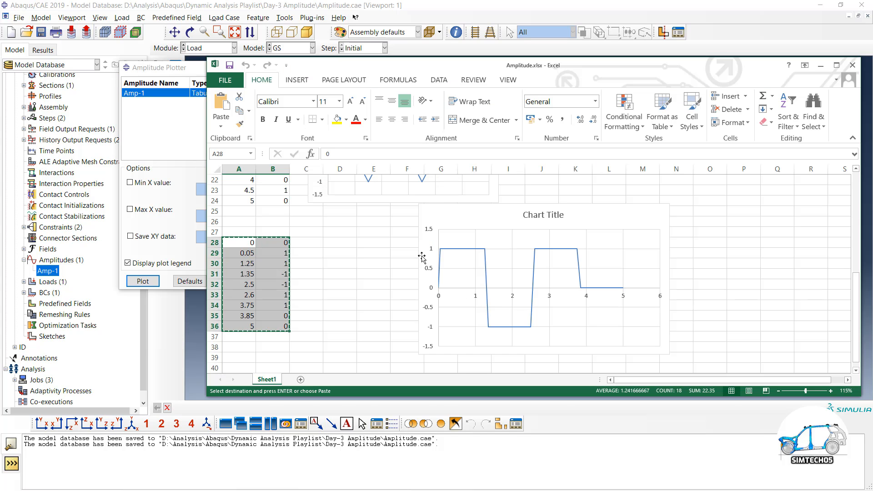
scroll(422, 256, "up", 2)
scroll(348, 250, "up", 1)
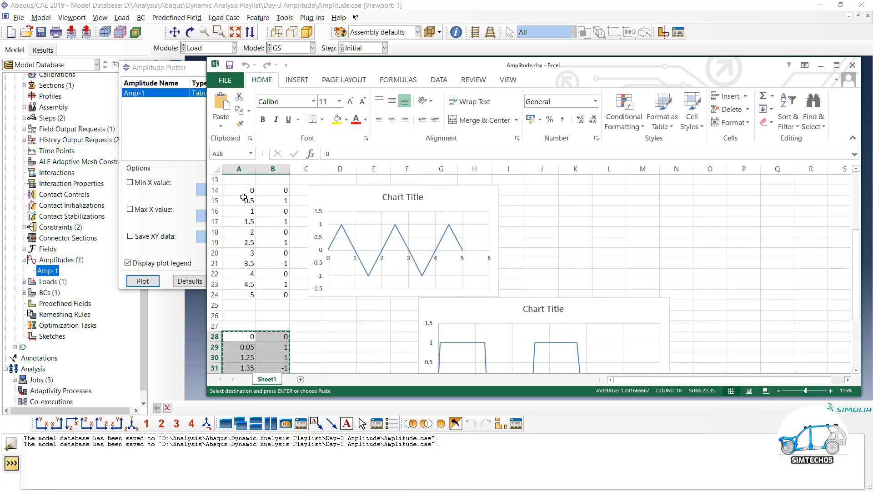
left_click_drag(244, 191, 285, 294)
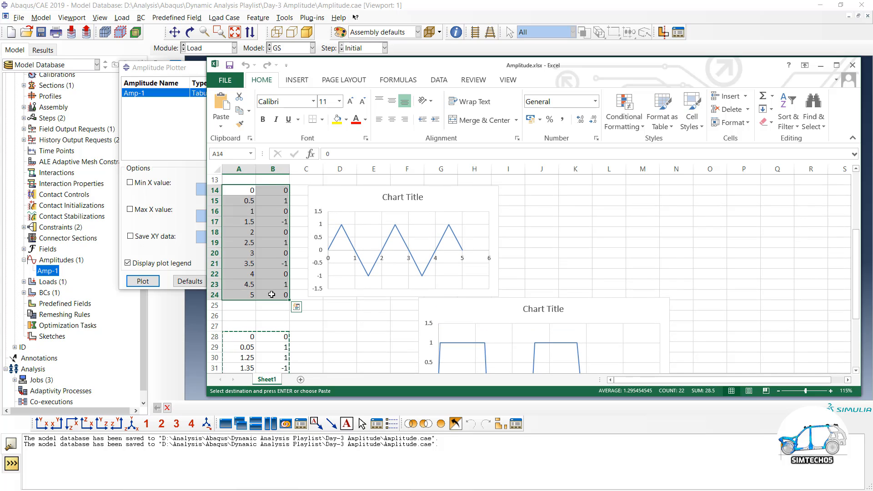
key("ctrl+c")
Create tabular amplitude Amp-2 from the pasted zigzag data
double_click(61, 260)
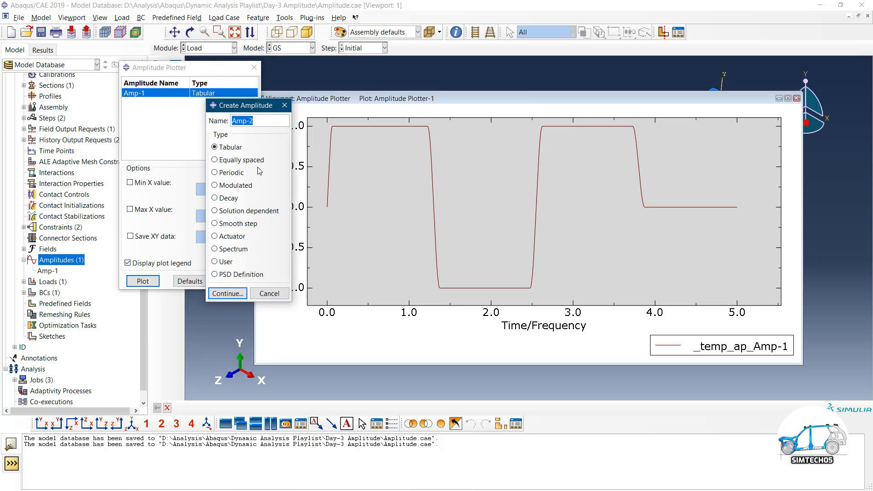
left_click(223, 293)
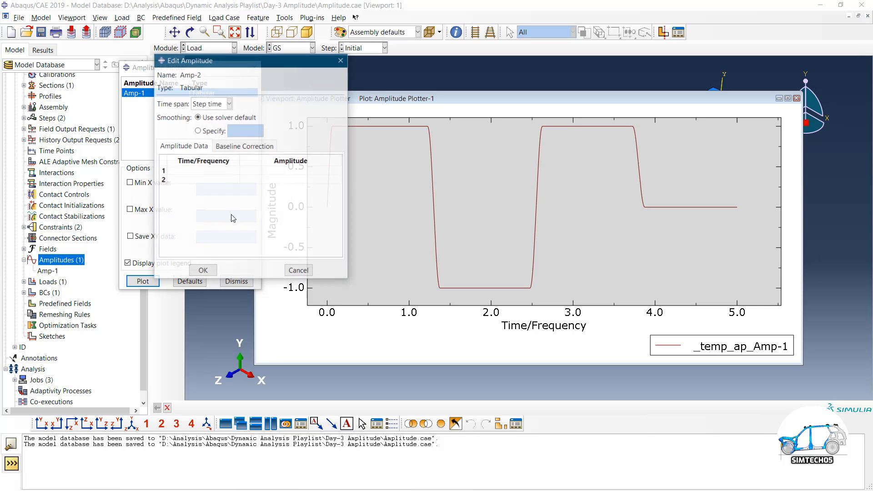
left_click(215, 171)
key("ctrl+v")
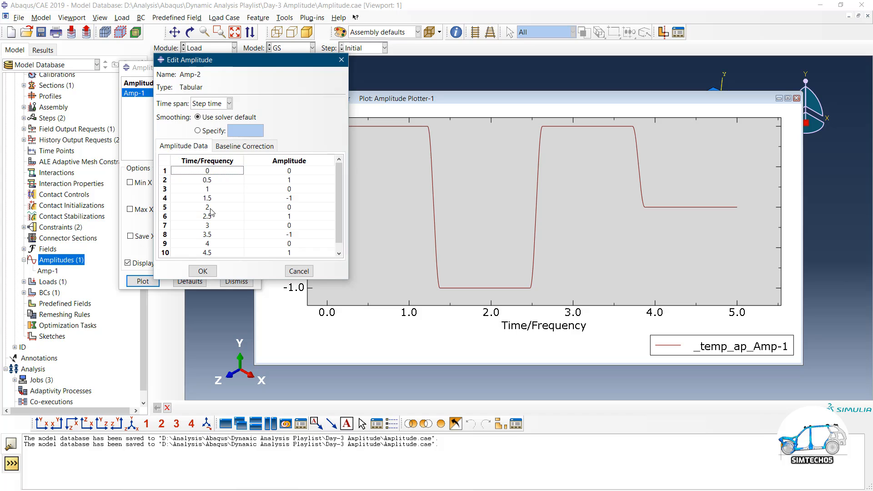
left_click(203, 271)
Plot Amp-2, then Amp-1, in the Amplitude Plotter
left_click(175, 103)
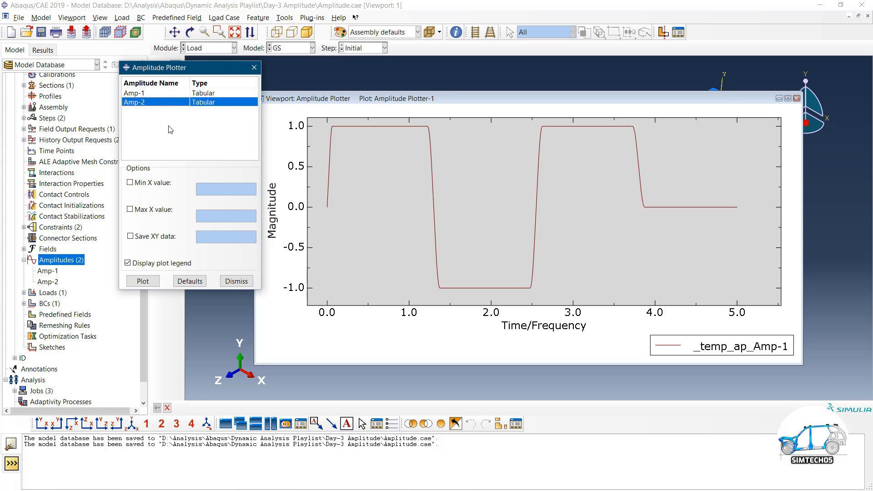
left_click(143, 281)
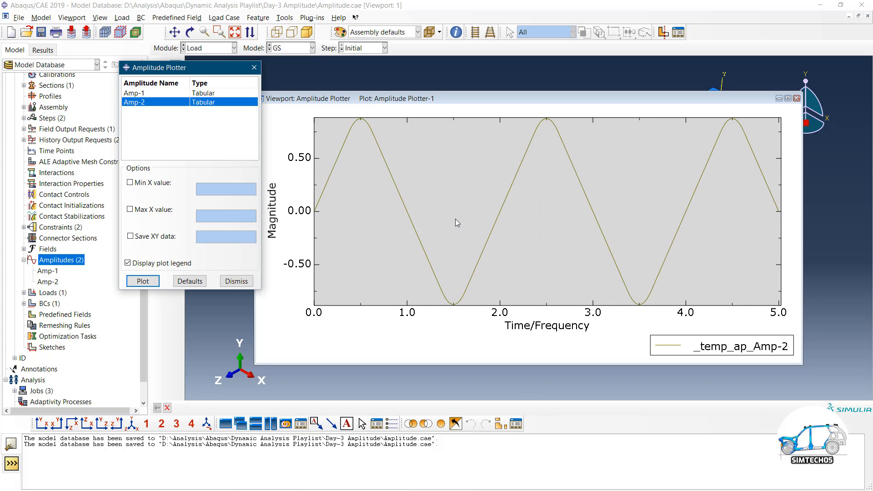
key("alt+Tab")
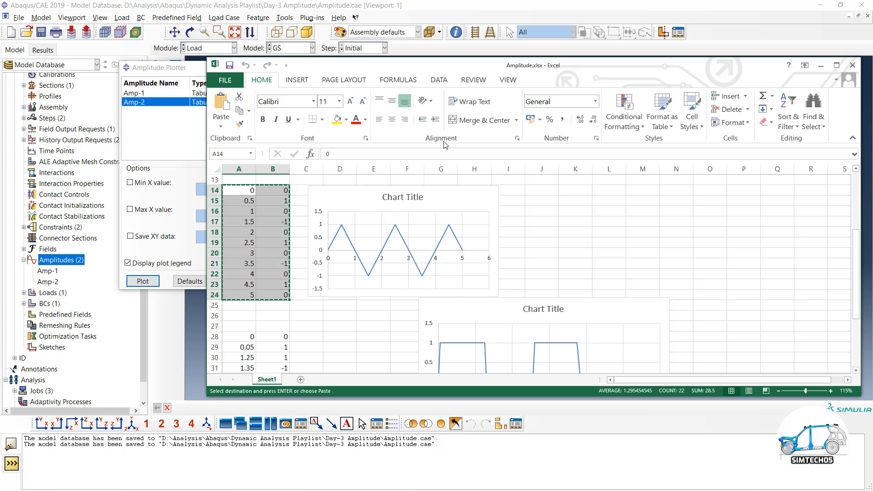
left_click_drag(416, 69, 524, 226)
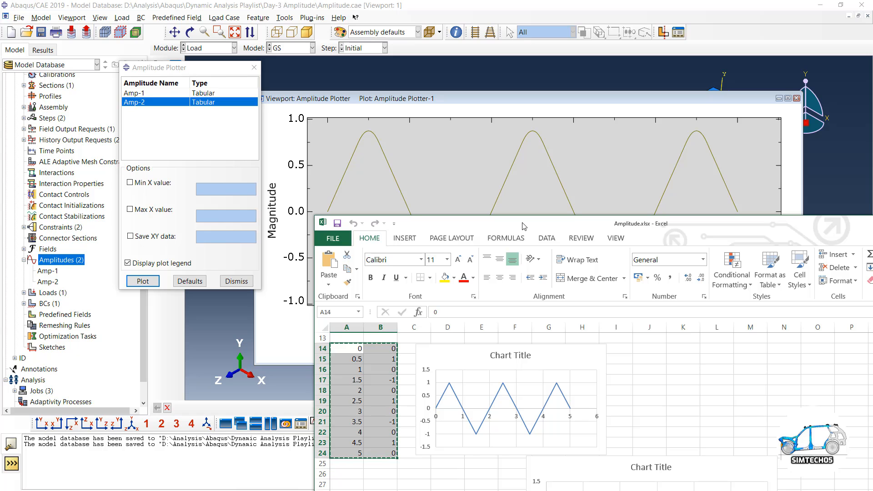
left_click(160, 94)
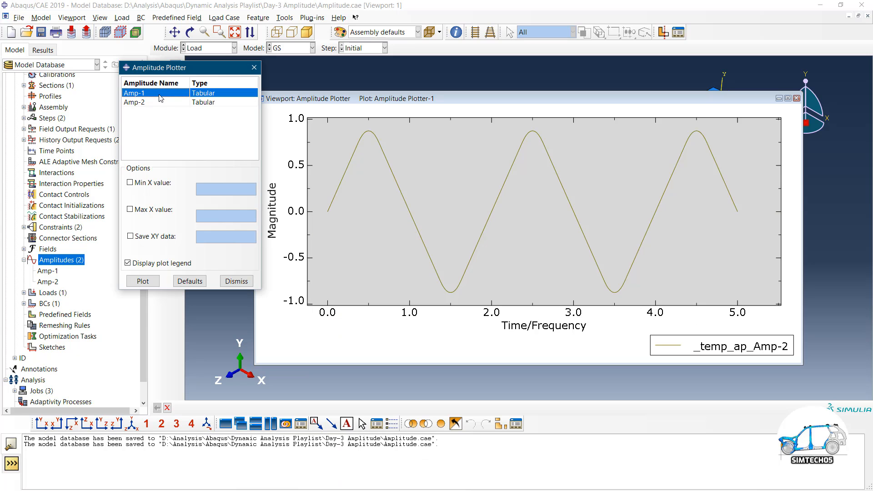
left_click(145, 281)
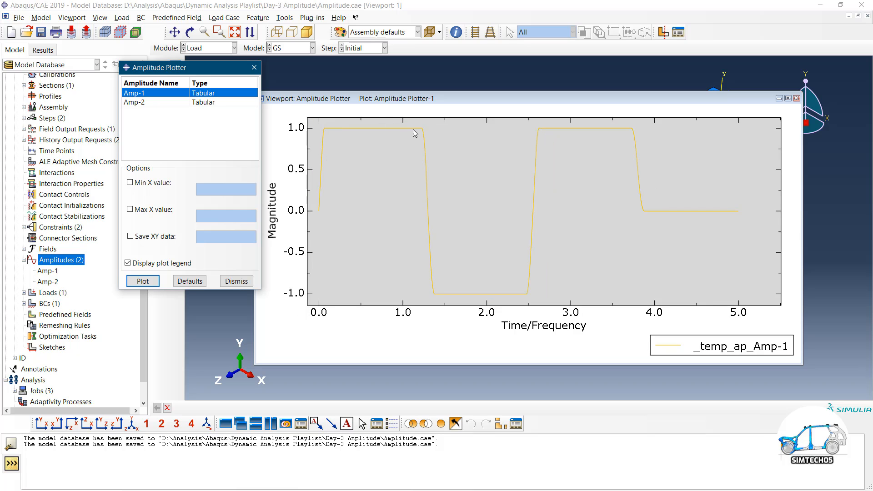
left_click(145, 282)
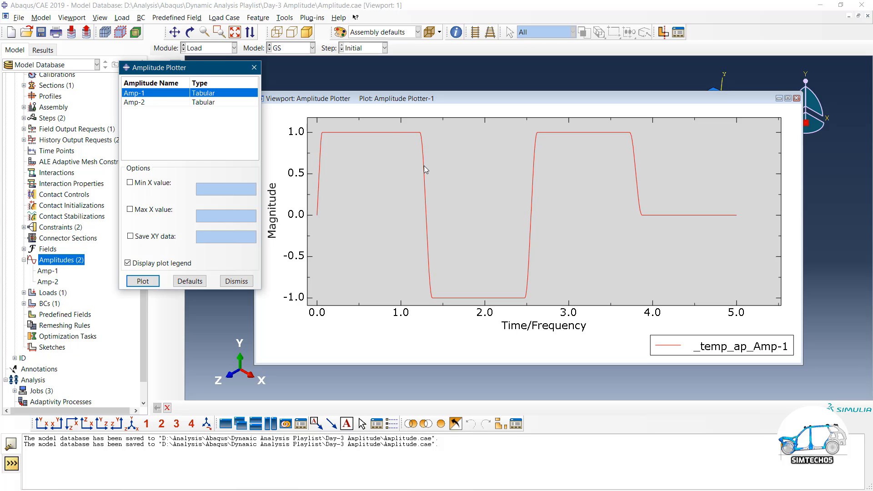
Compare Amp-2's smoothed plot with the Excel charts, then close the plotter
key("alt+Tab")
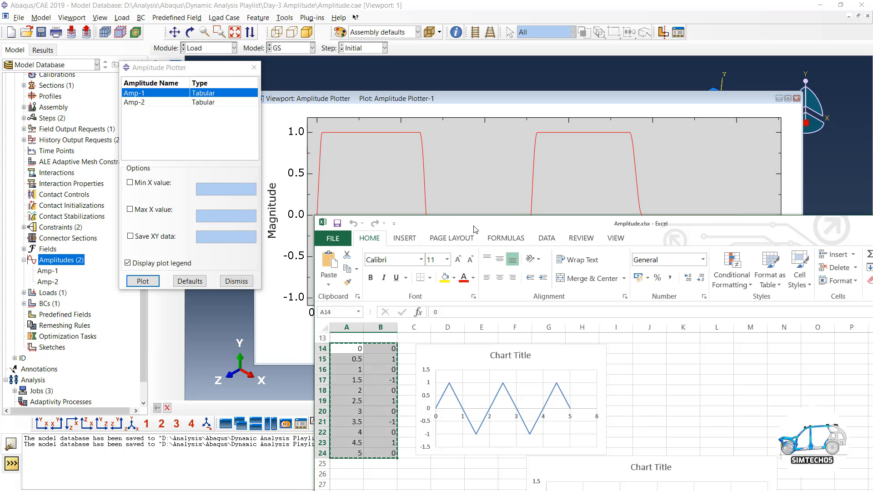
left_click_drag(478, 226, 445, 139)
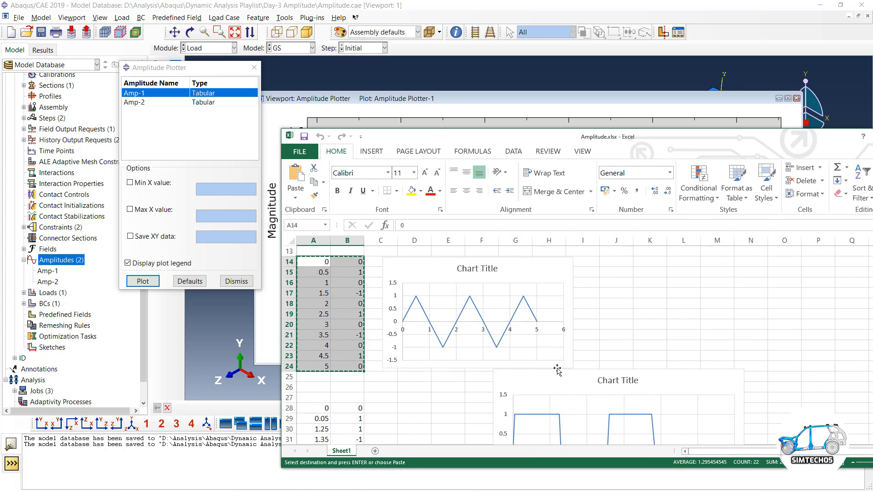
scroll(596, 337, "down", 1)
left_click_drag(531, 390, 526, 359)
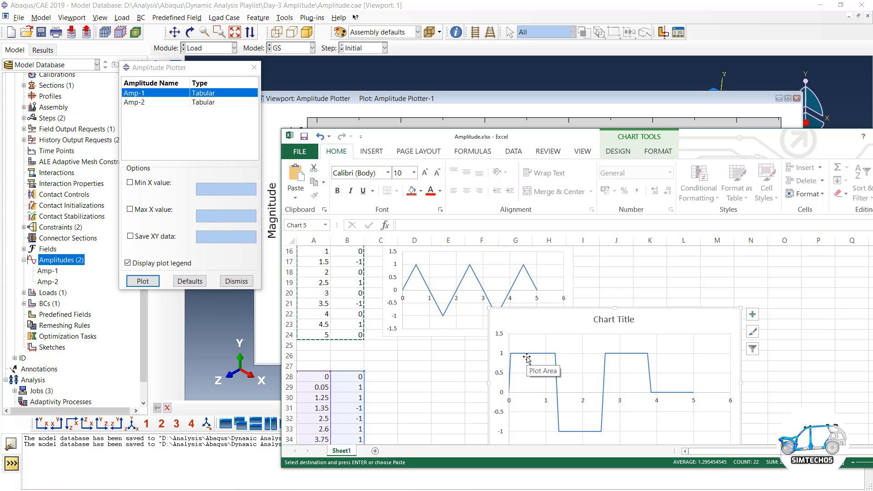
left_click(204, 103)
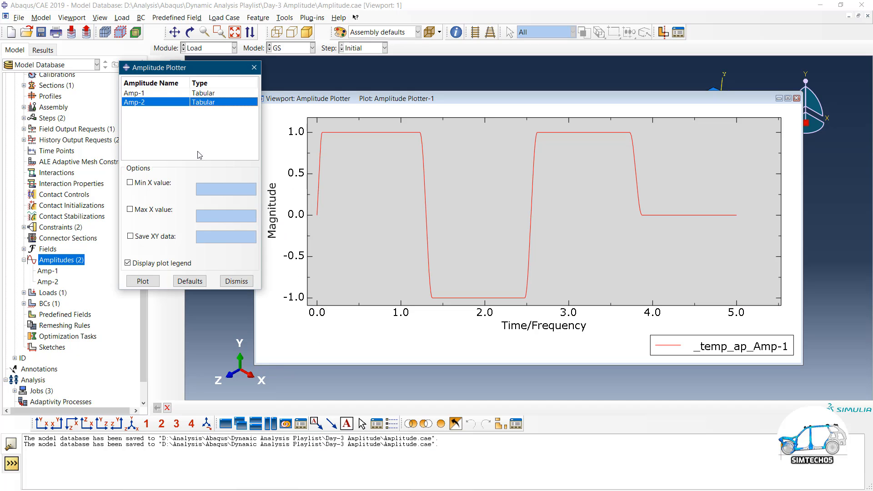
left_click(157, 280)
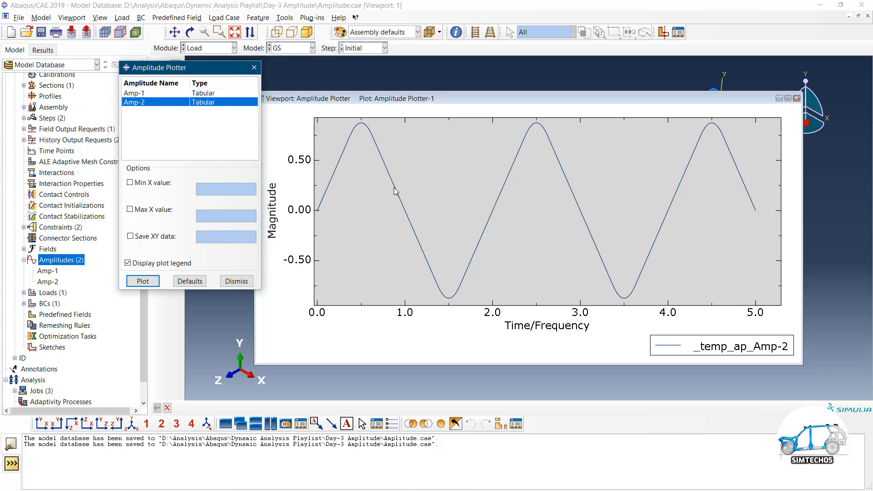
left_click(231, 282)
left_click(47, 271)
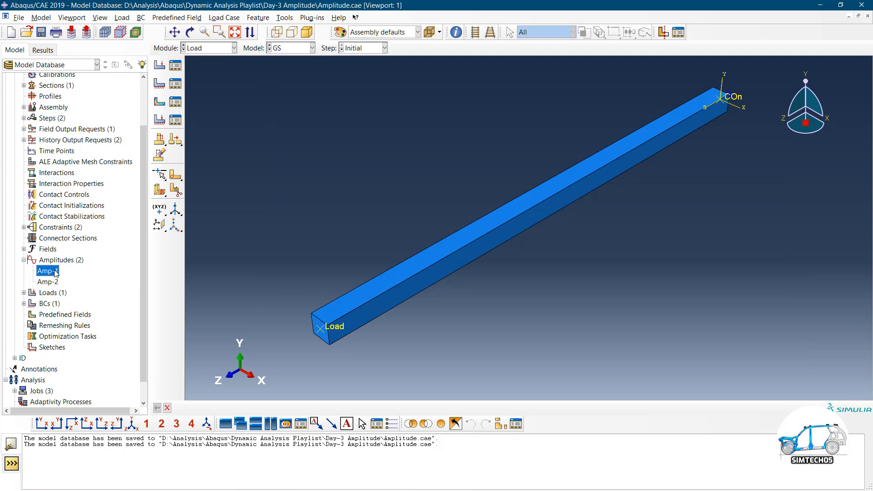
double_click(54, 271)
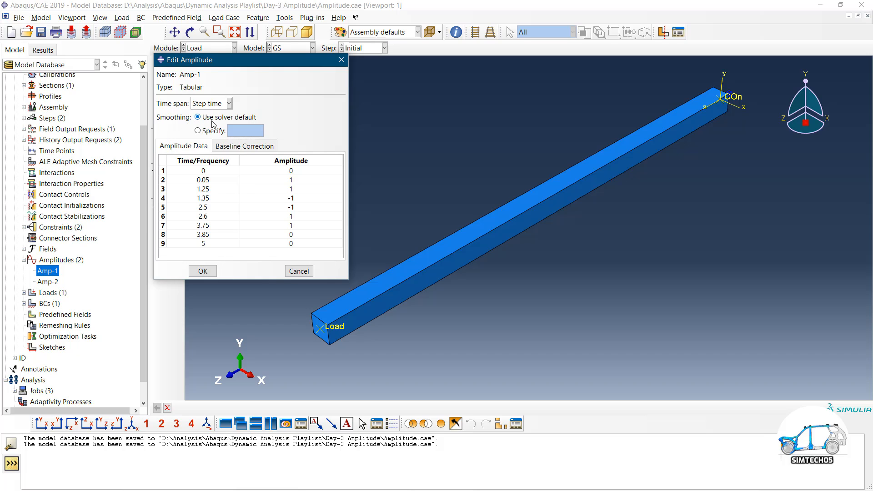
left_click(203, 131)
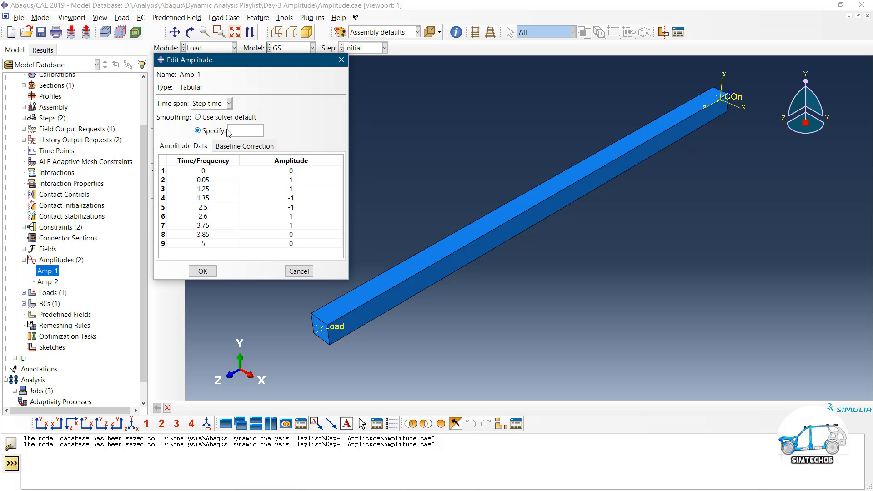
type("0")
left_click(299, 271)
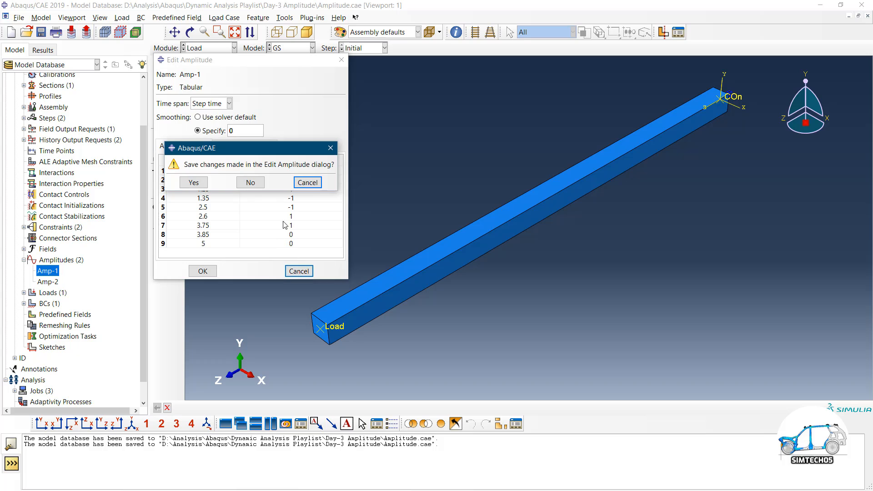
left_click(248, 183)
left_click(49, 282)
Copy Amp-2 as a new amplitude named Amp-2-Copy
right_click(54, 281)
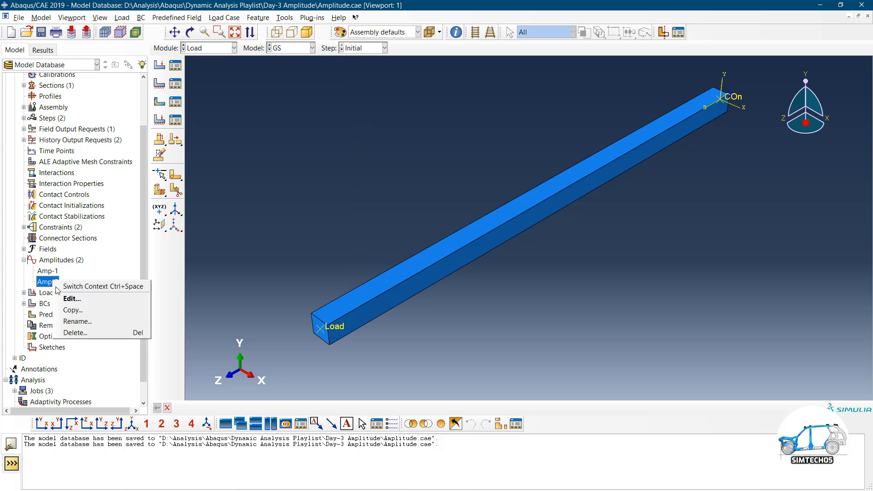
left_click(72, 310)
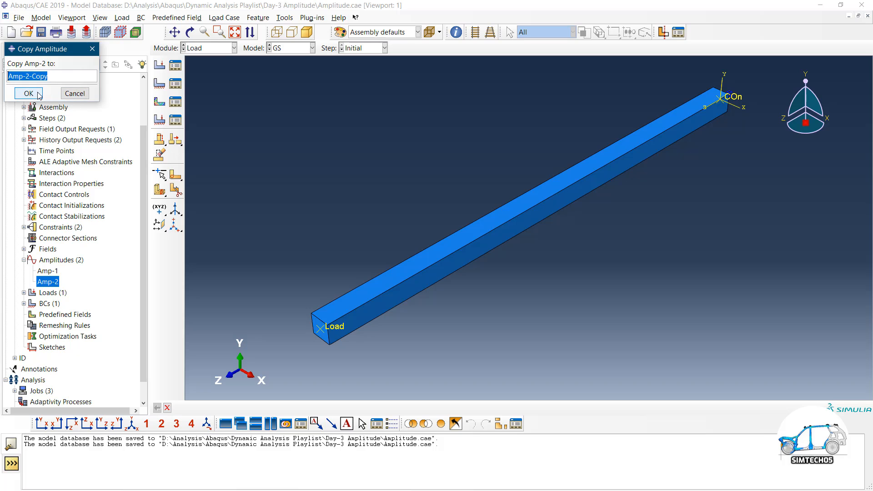
left_click(29, 93)
Set Amp-2-Copy's smoothing to a specified value of 0
double_click(57, 293)
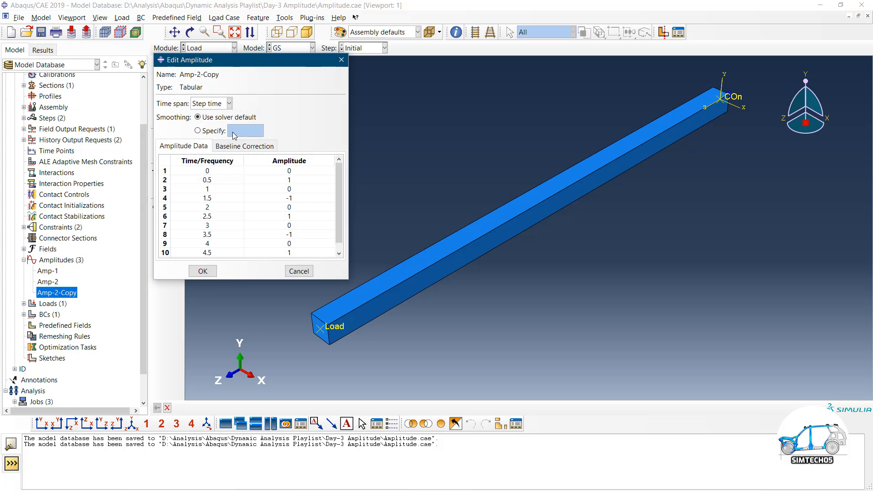
left_click(212, 132)
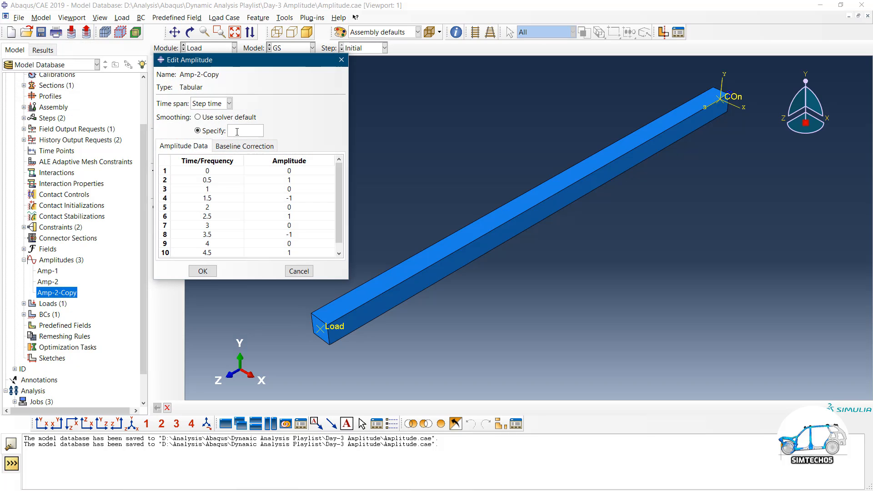
type("0")
left_click(203, 270)
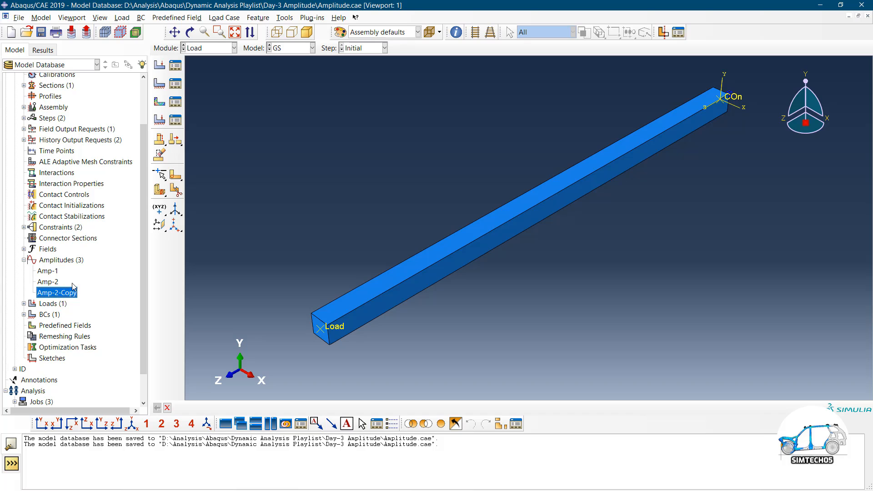
left_click(285, 18)
Overlay Amp-2 and Amp-2-Copy in the Amplitude Plotter and zoom on the first peak
mouse_move(312, 18)
mouse_move(332, 53)
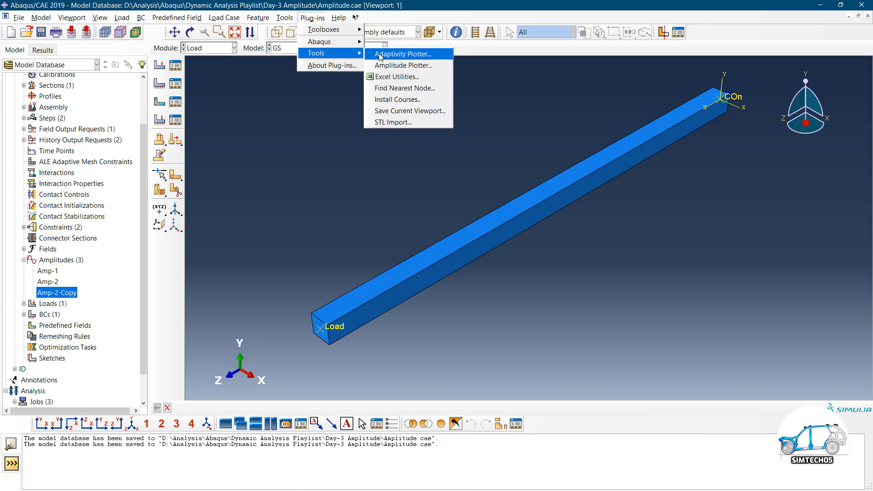
left_click(400, 65)
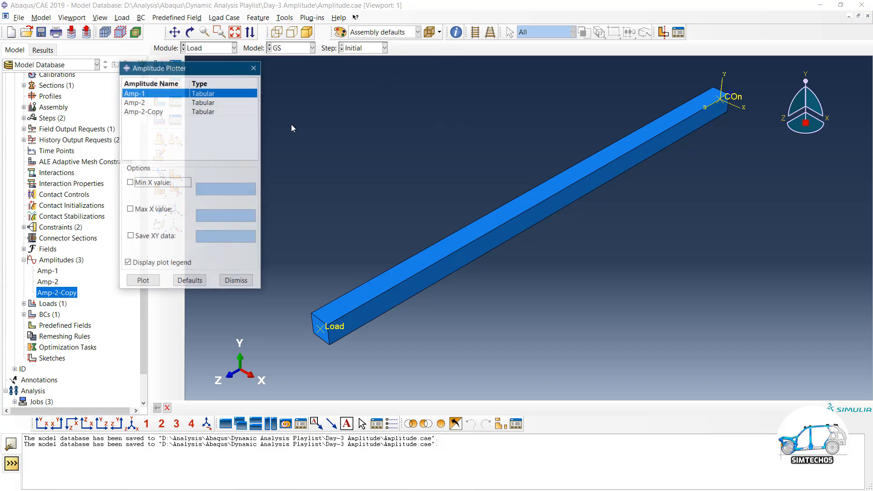
left_click(145, 103)
left_click(147, 114, "shift")
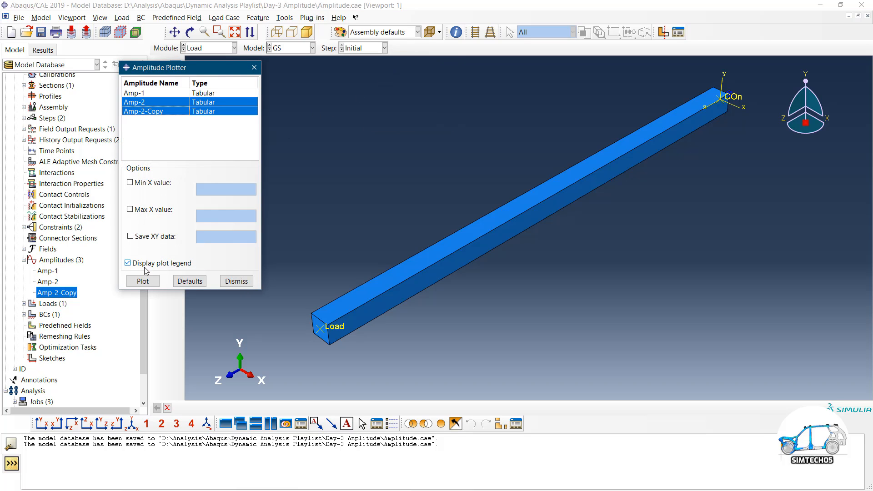
left_click(143, 281)
scroll(399, 167, "up", 5)
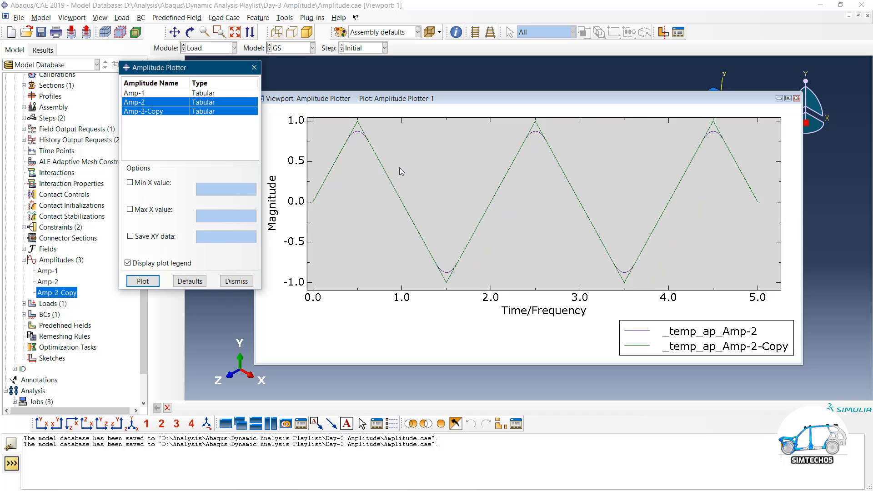
scroll(375, 132, "up", 2)
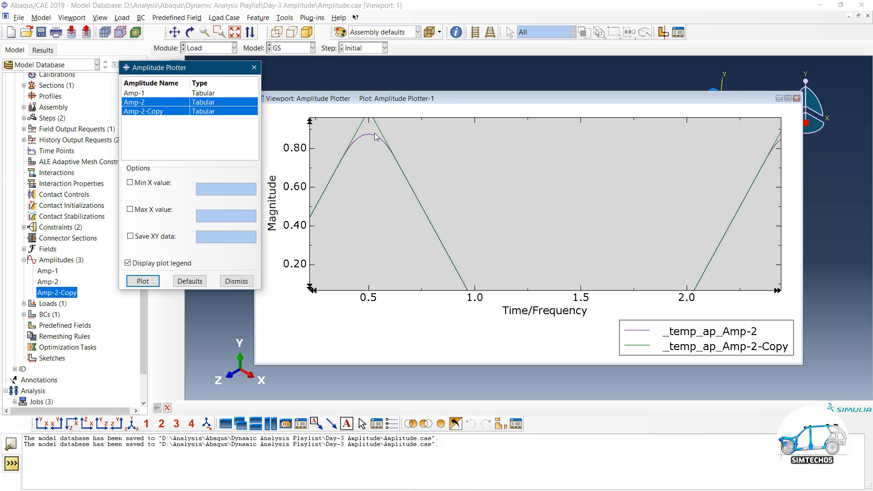
scroll(395, 214, "down", 1)
scroll(379, 133, "up", 3)
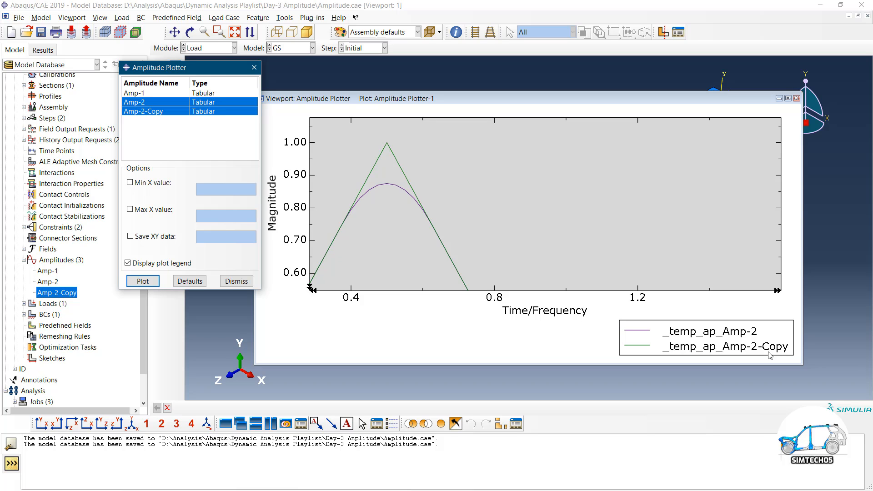
Change Amp-2-Copy's smoothing to 0.1 and replot it against Amp-2
left_click(61, 295)
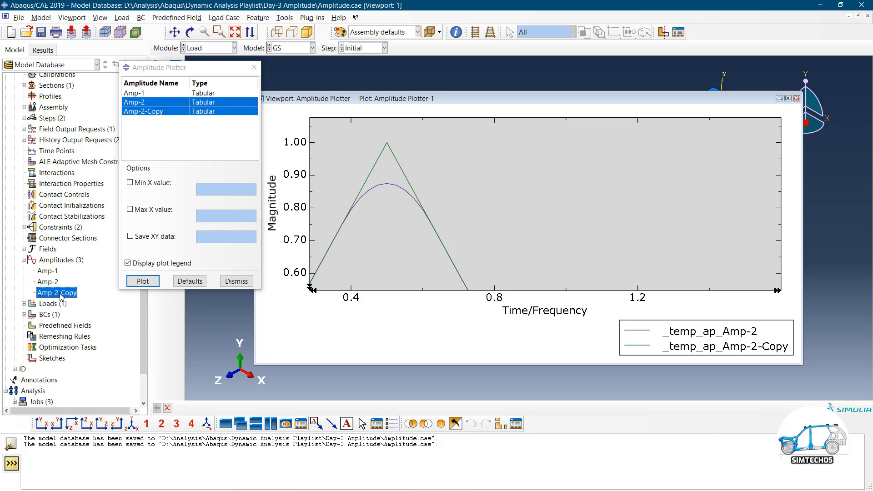
double_click(62, 294)
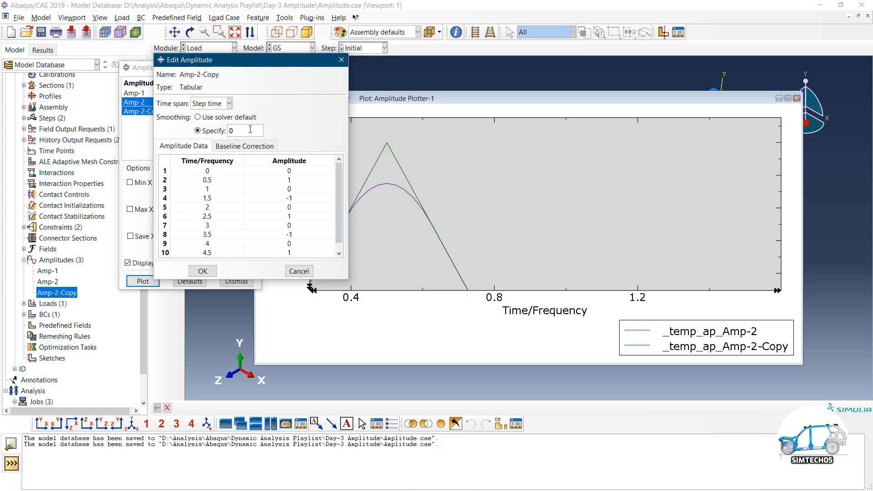
type("1")
left_click(202, 271)
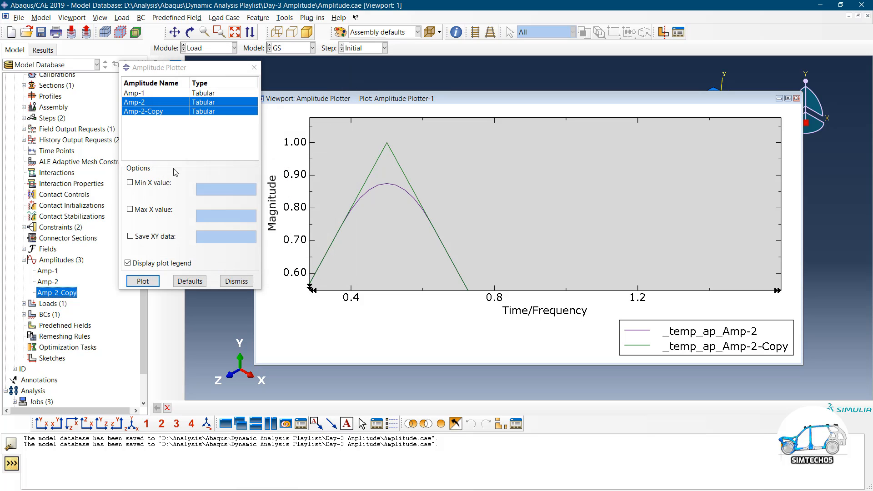
left_click(149, 280)
scroll(432, 239, "up", 1)
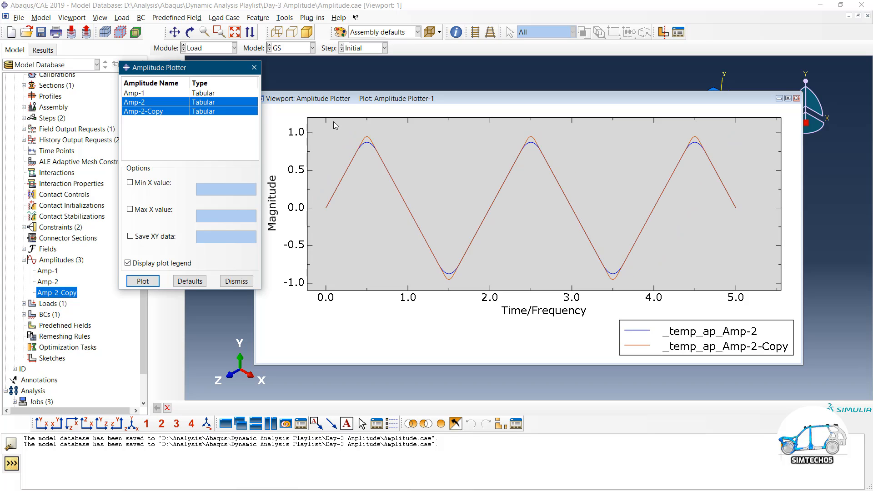
scroll(358, 132, "down", 5)
scroll(406, 148, "down", 8)
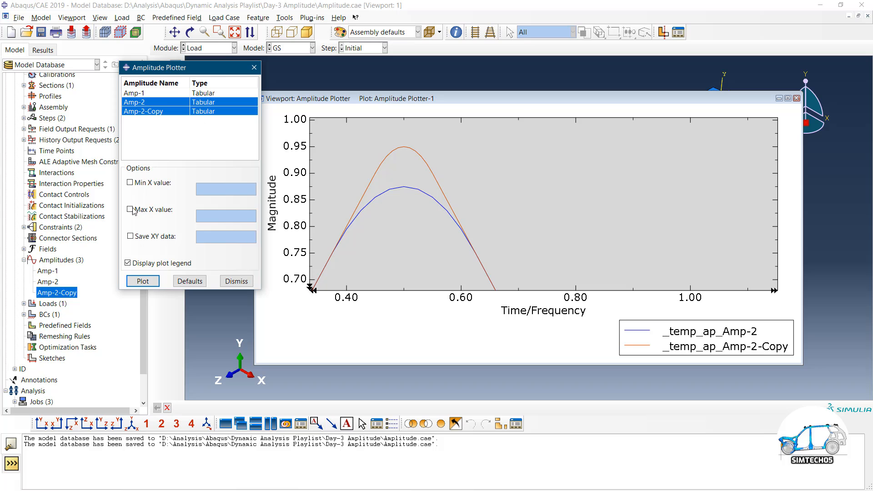
Try smoothing 0.6, discard it after the error, close the plotter and open Amp-1
double_click(61, 293)
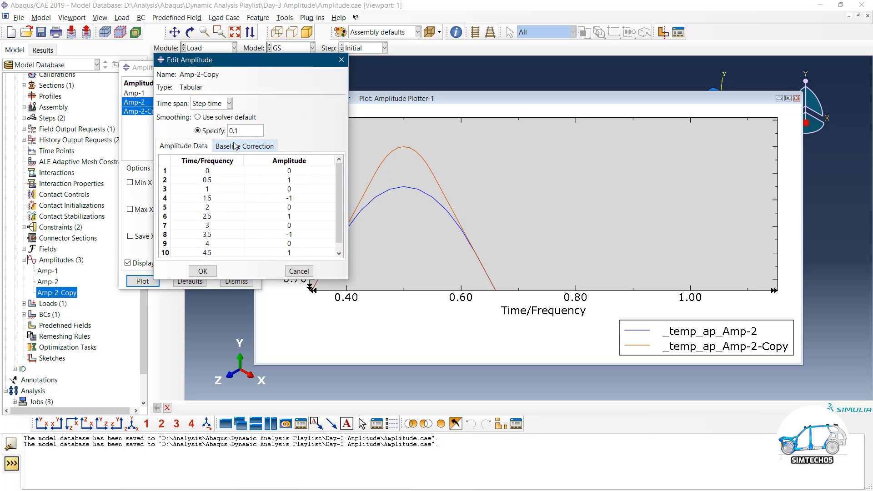
double_click(230, 131)
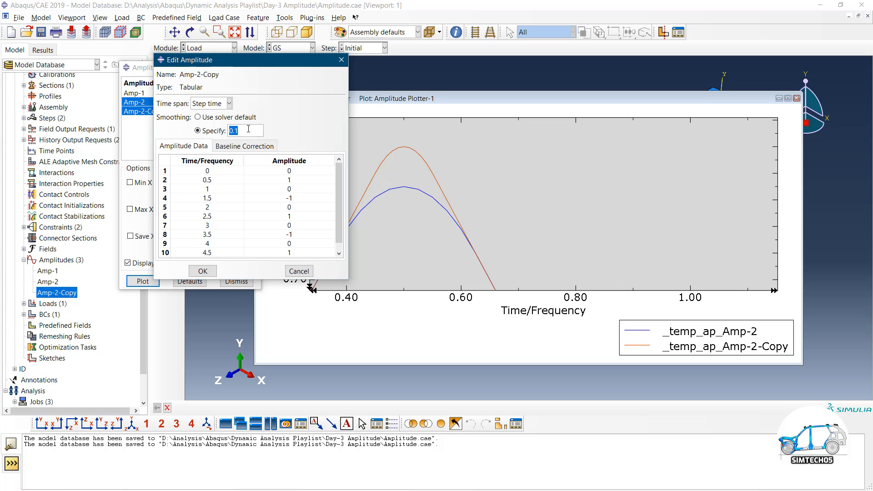
type("06")
double_click(248, 130)
type("0.6")
left_click(200, 272)
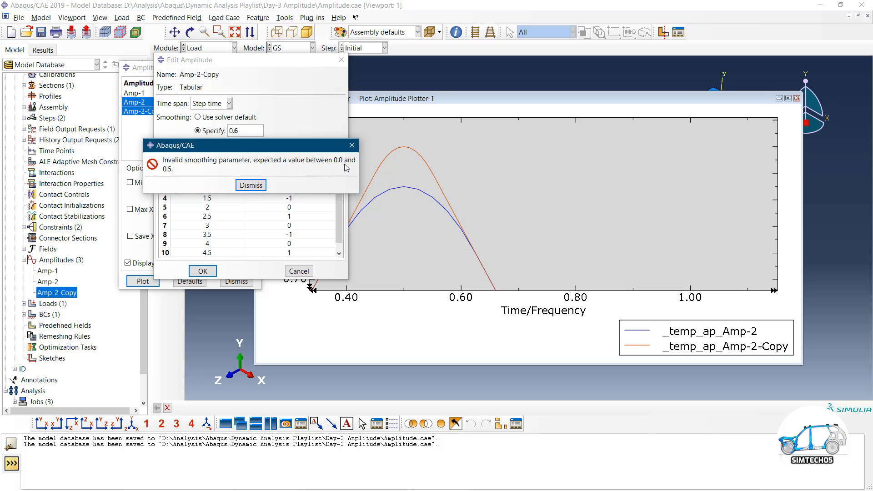
left_click(253, 185)
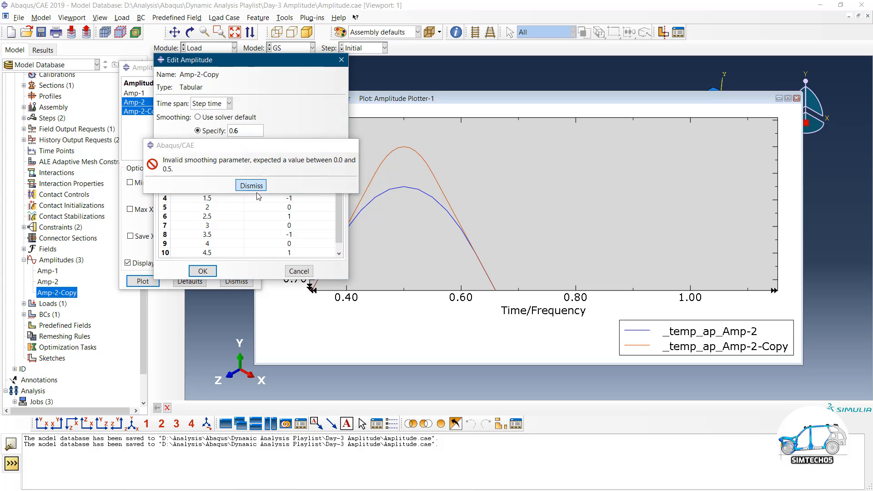
left_click(299, 269)
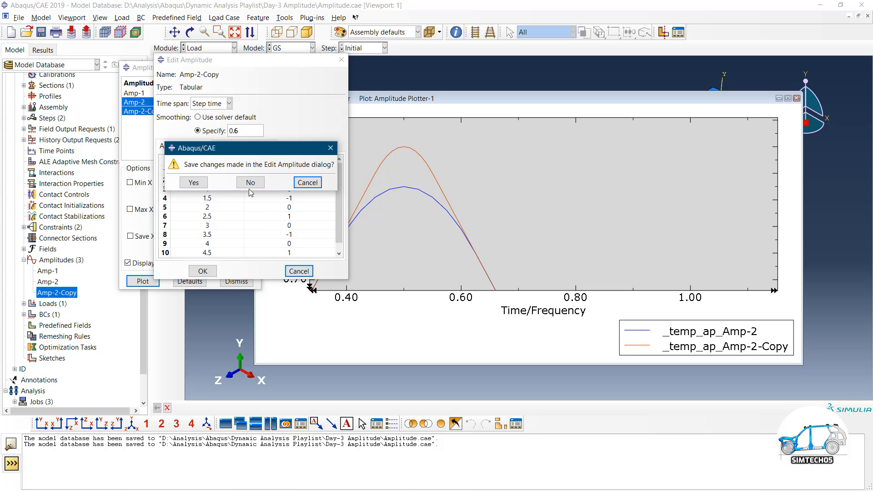
key("Return")
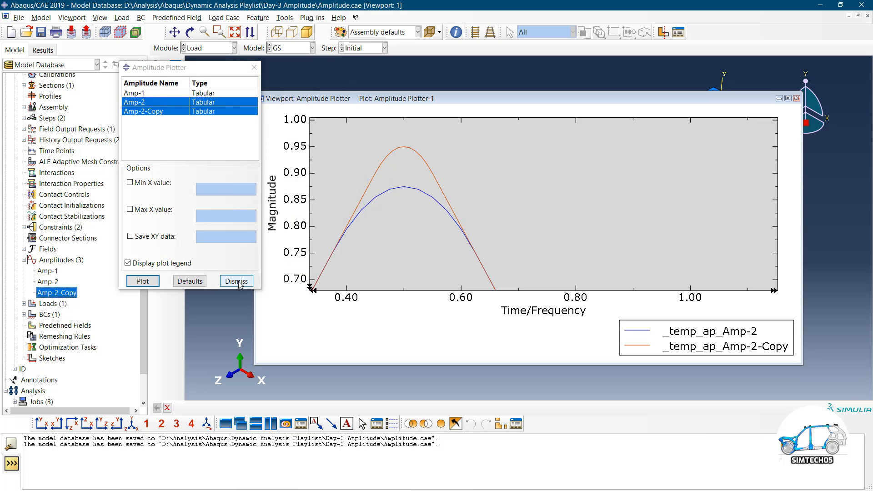
left_click(236, 281)
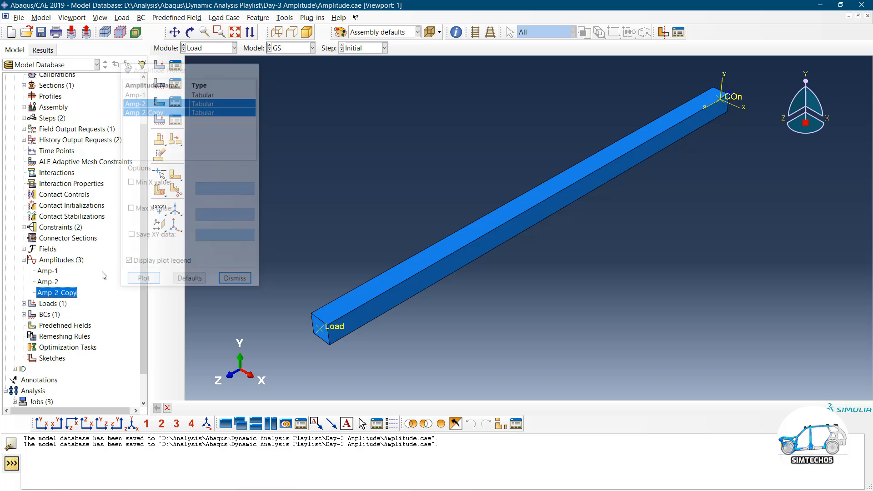
double_click(49, 271)
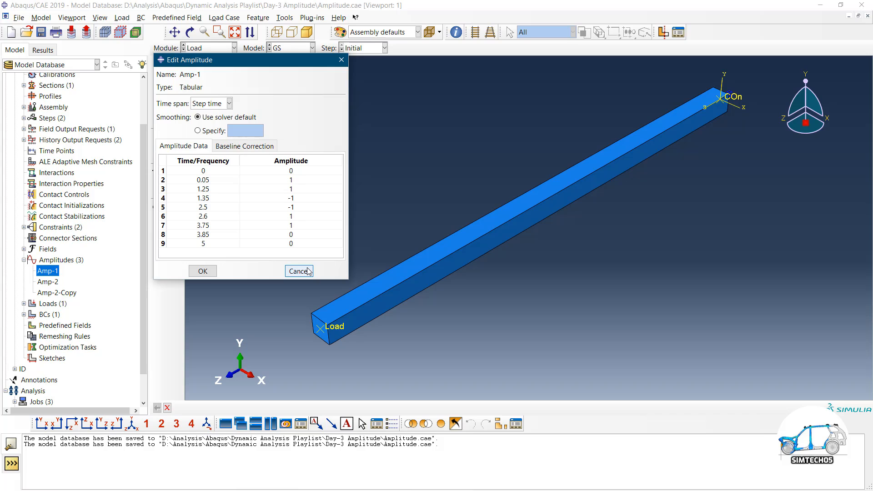
Try Total time for Amp-1's time span, revert to Step time, and cancel without saving
left_click(214, 107)
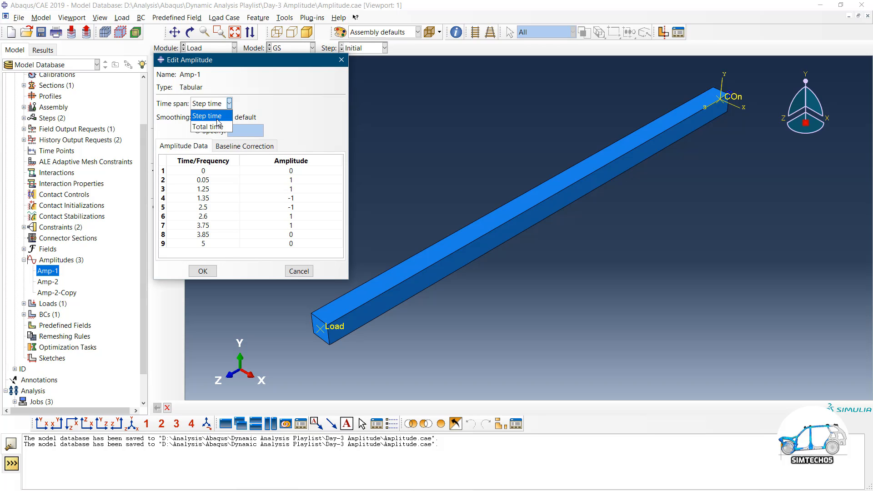
left_click(217, 120)
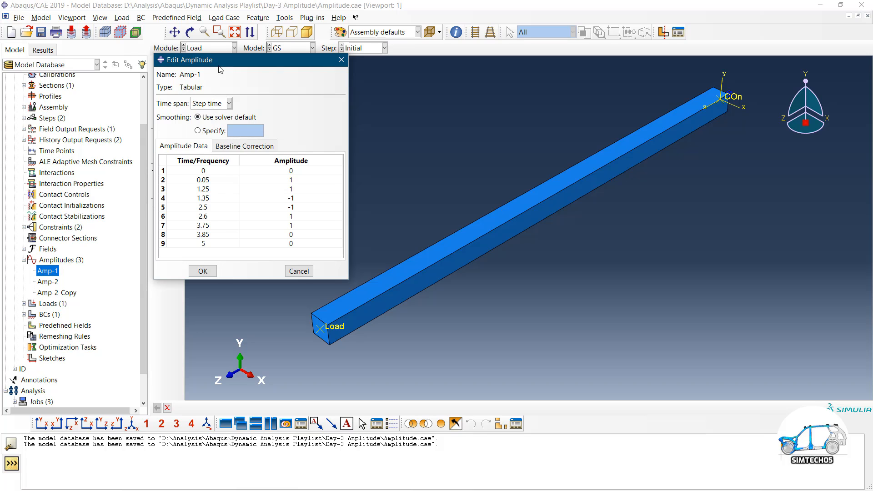
left_click_drag(220, 69, 248, 85)
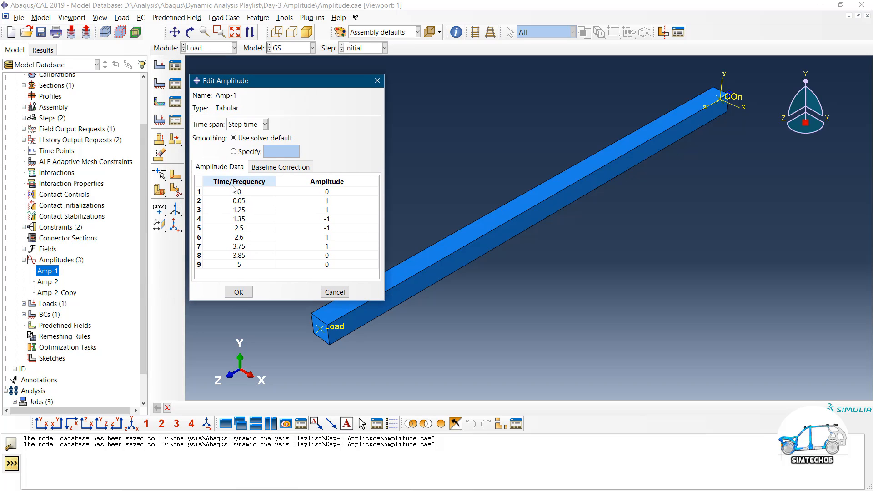
left_click(243, 127)
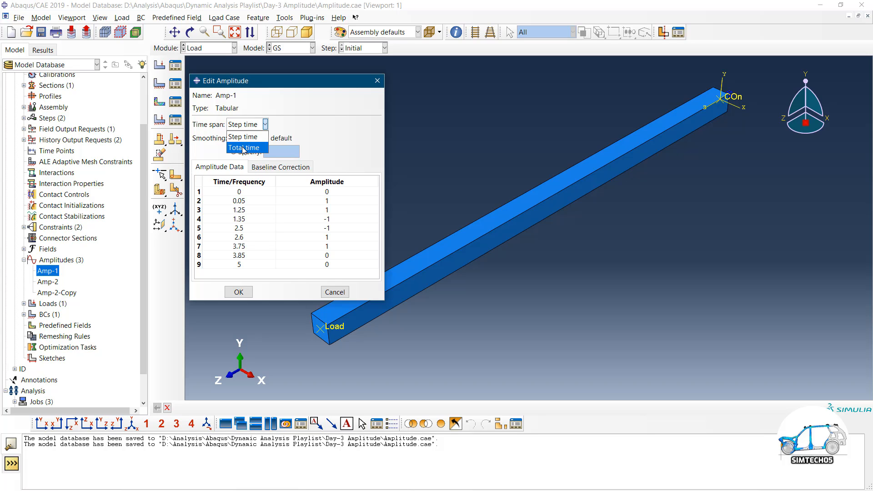
left_click(243, 147)
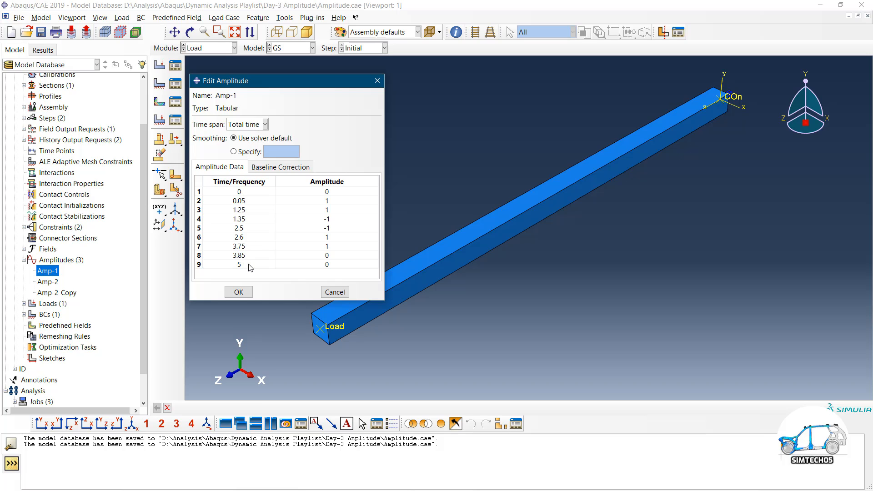
left_click(241, 130)
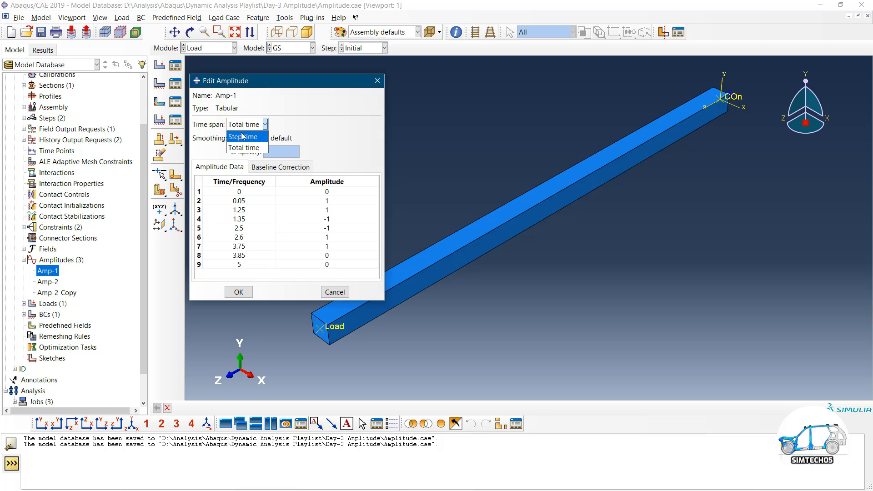
left_click(245, 135)
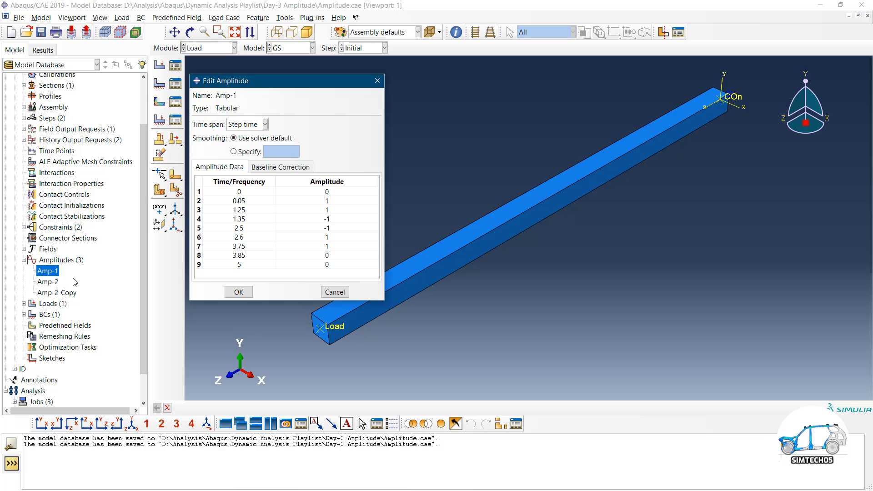
left_click(248, 129)
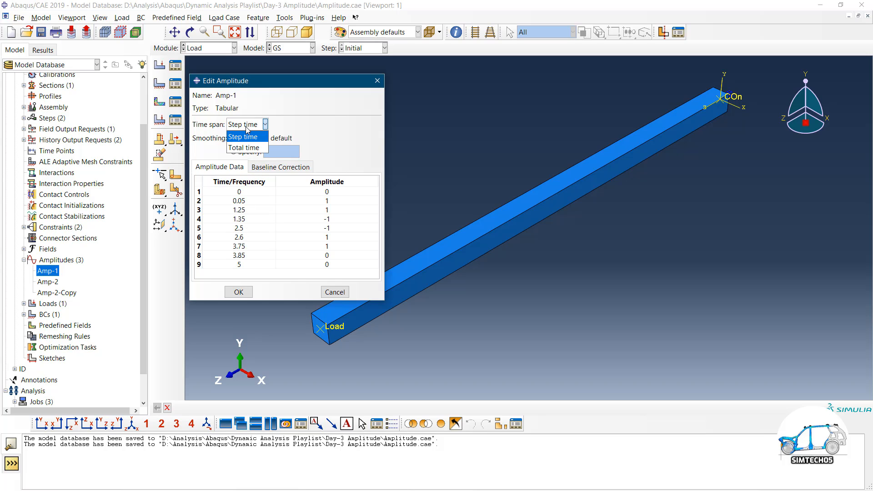
left_click(248, 134)
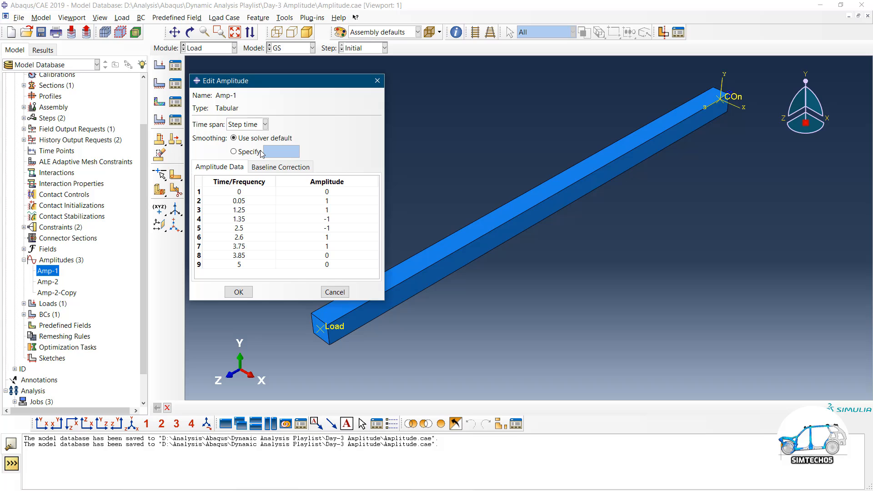
left_click(334, 292)
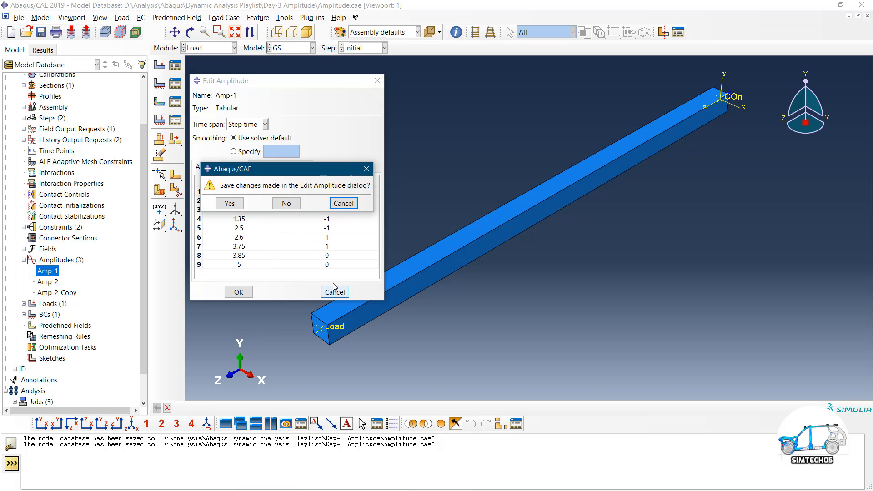
left_click(285, 204)
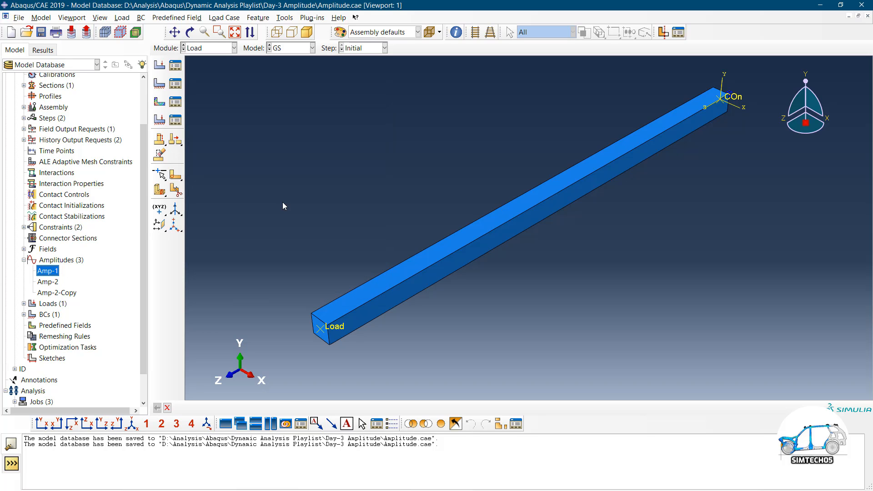
Glance at the Excel amplitude charts, then bring up the 'Introduction to Dynamic systems' slide show
key("alt+Tab")
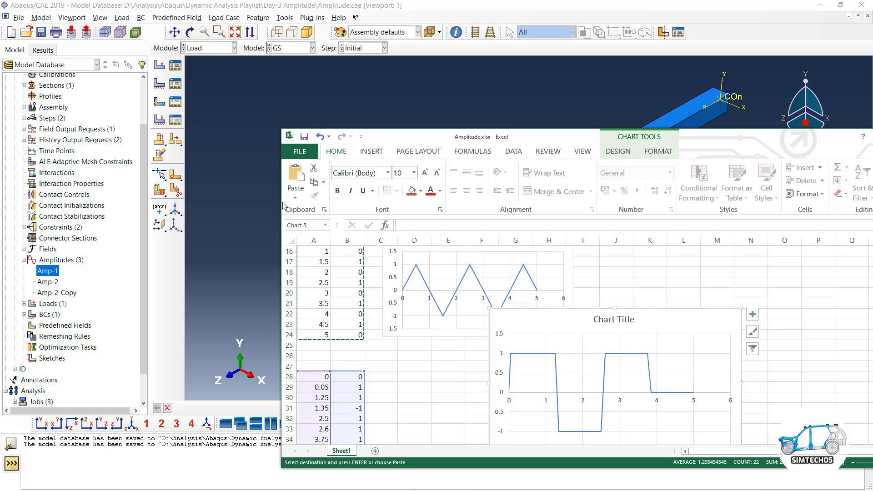
key("alt+Tab")
key("super")
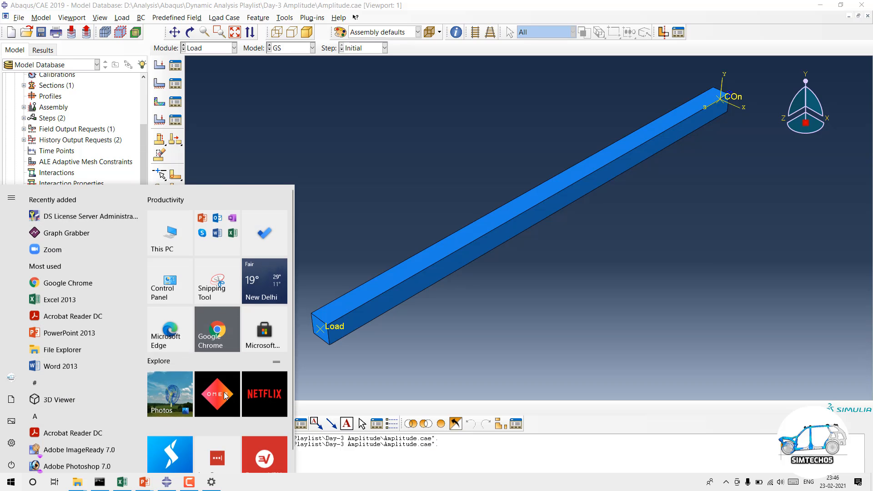
mouse_move(145, 482)
left_click(159, 462)
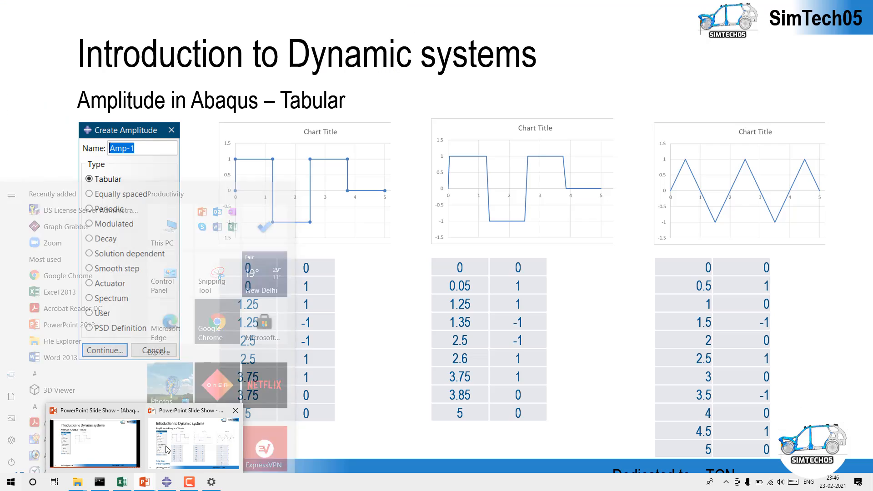
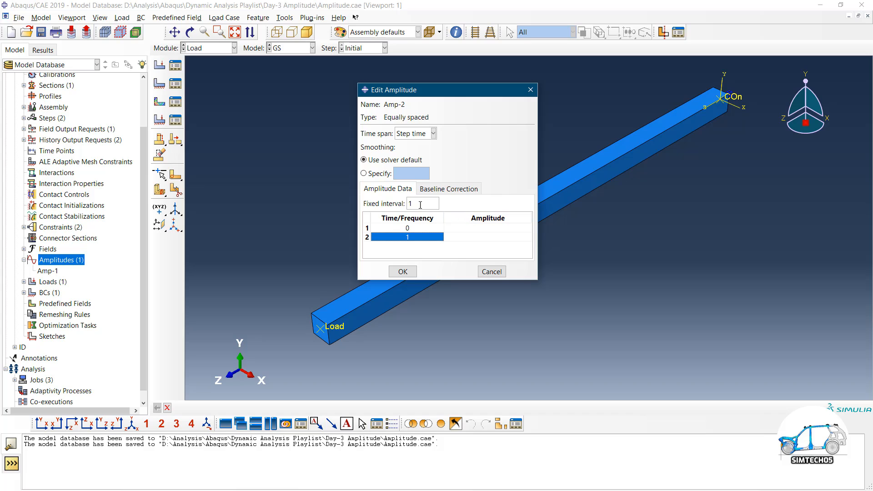
Select Amp-2's fixed interval value so it can be replaced
double_click(420, 205)
Set Amp-2's fixed interval to 5 and enter amplitudes 0 and 1
key("Delete")
left_click(486, 230)
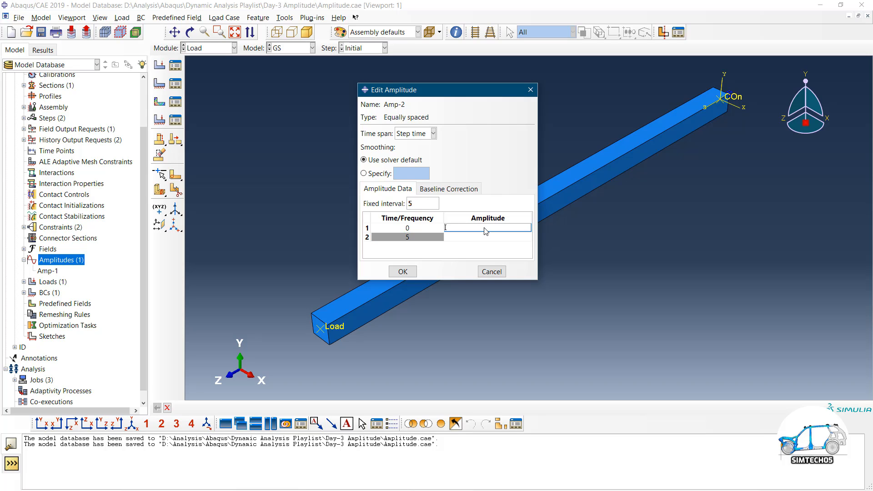
type("0")
left_click(483, 237)
key("Return")
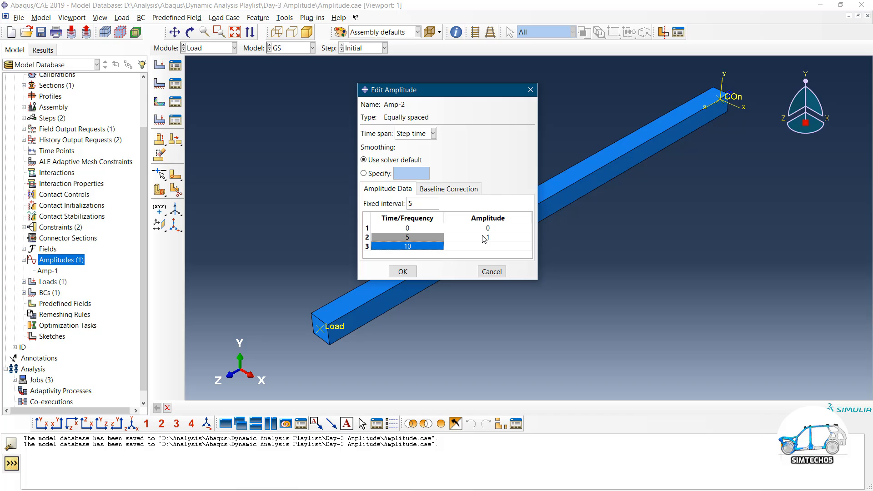
Delete the extra third row, check the interval of 5, and save Amp-2
left_click(457, 247)
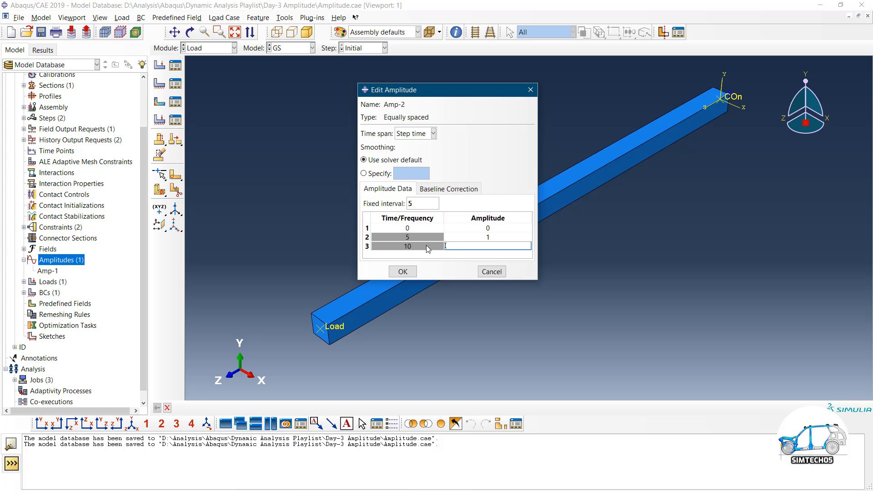
left_click(370, 246)
right_click(370, 247)
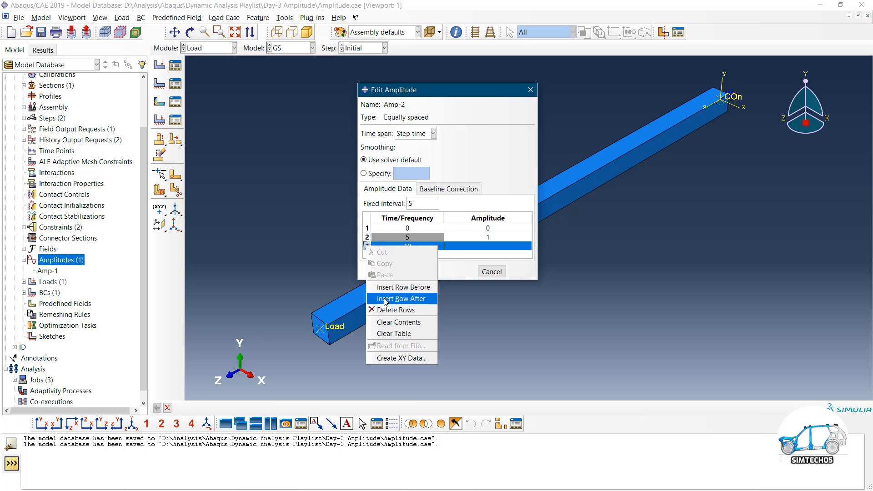
left_click(396, 309)
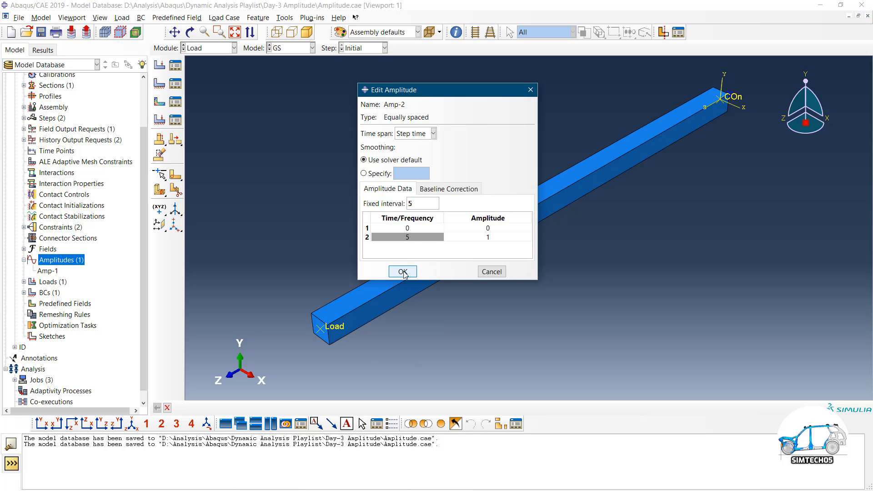
left_click(408, 237)
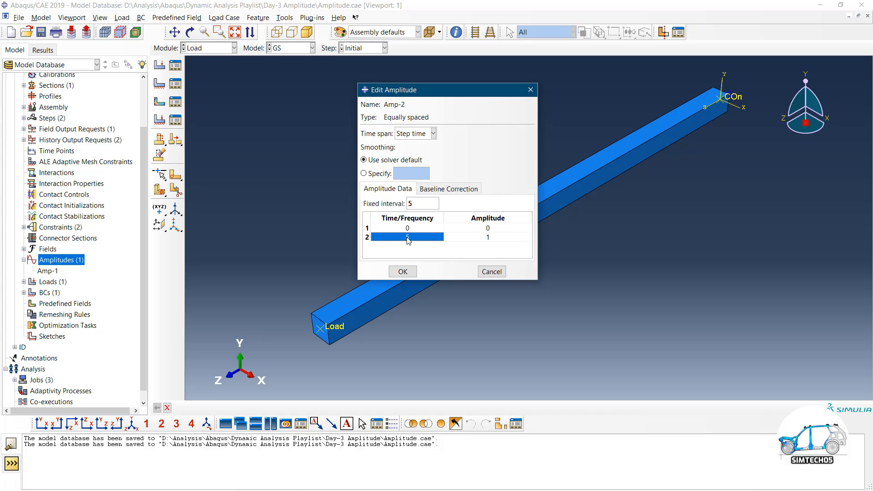
left_click(419, 202)
left_click(402, 272)
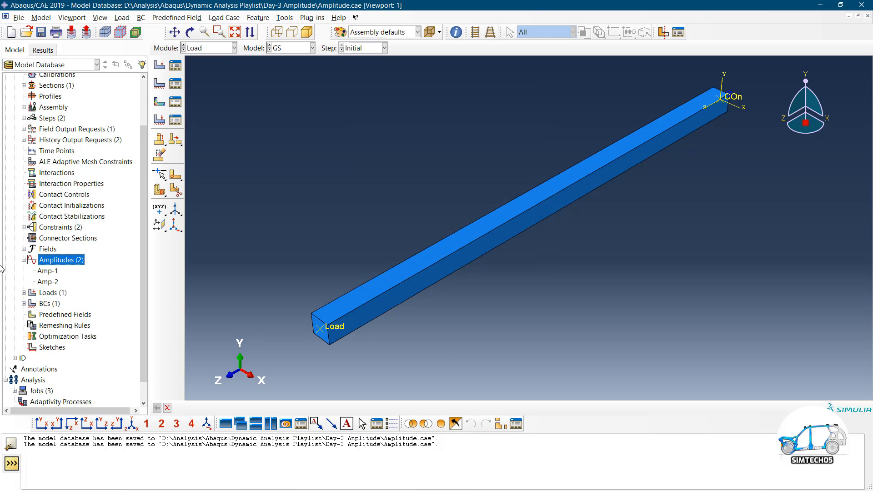
left_click(306, 19)
mouse_move(326, 42)
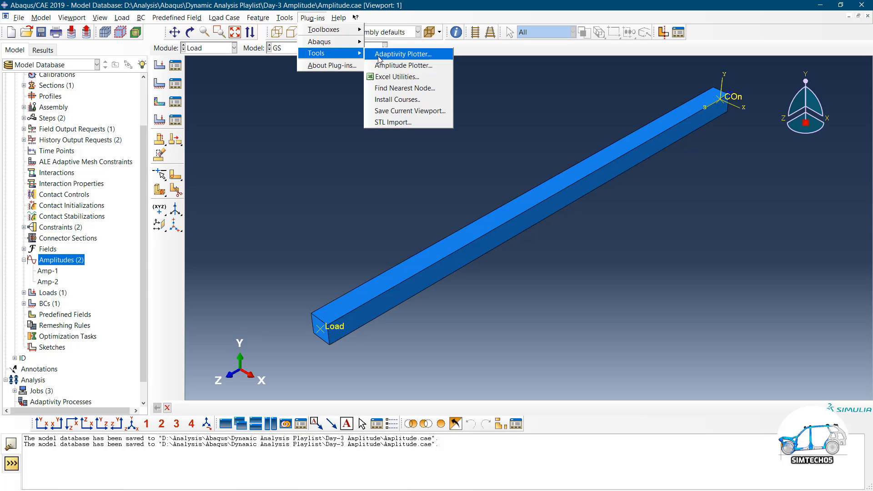
left_click(389, 65)
left_click(177, 102)
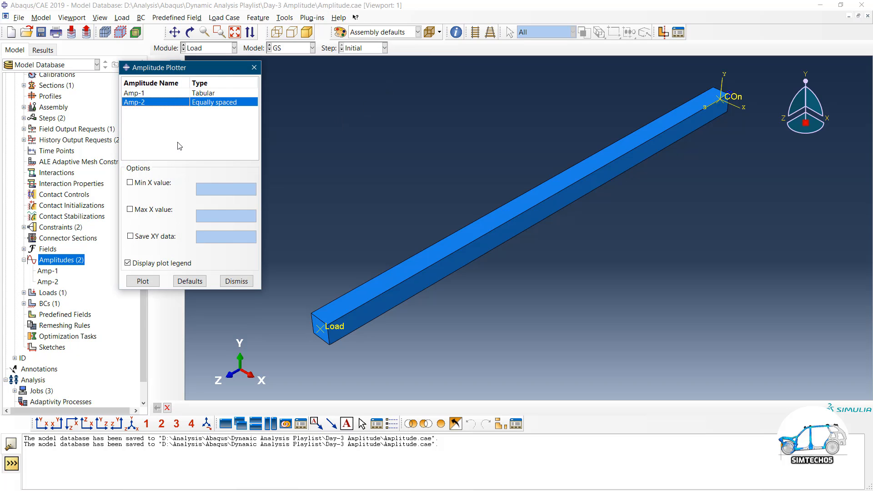
left_click(143, 281)
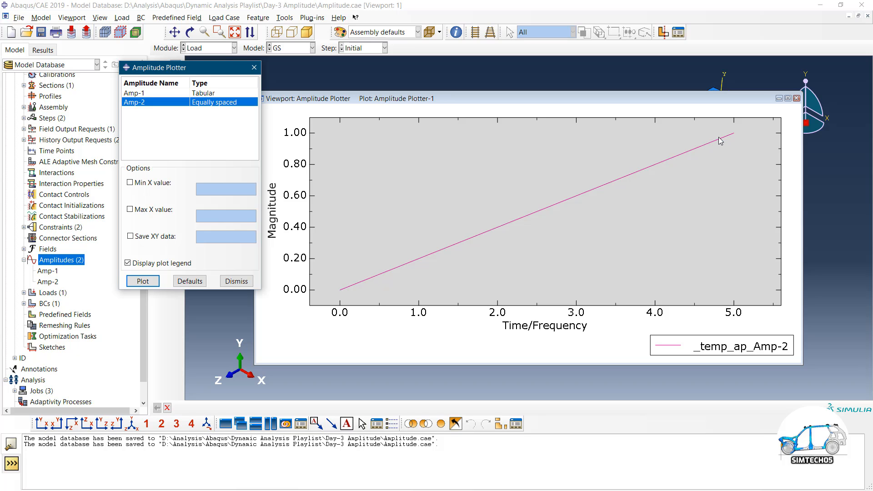
left_click(232, 281)
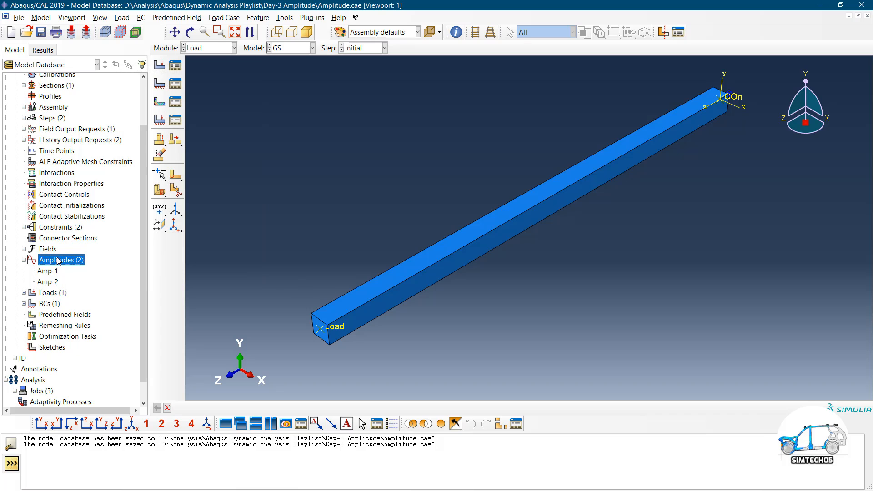
Create a new tabular amplitude keeping the default name Amp-3
double_click(62, 261)
left_click(224, 148)
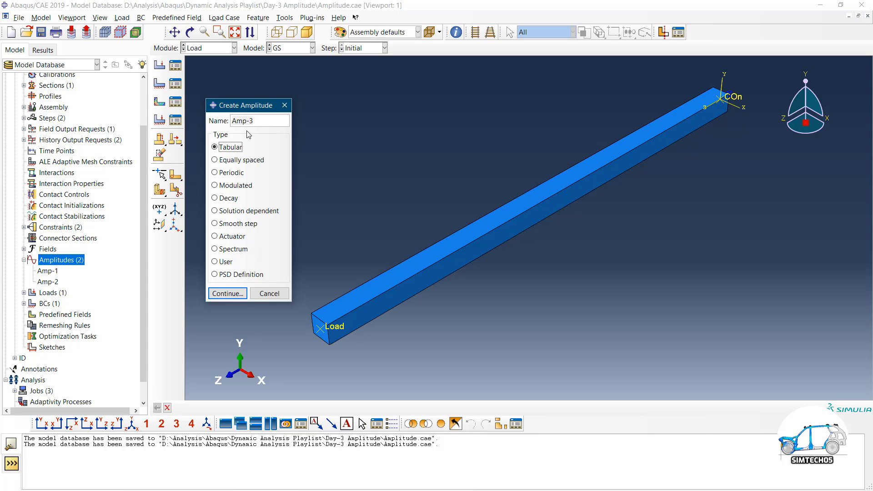
triple_click(258, 120)
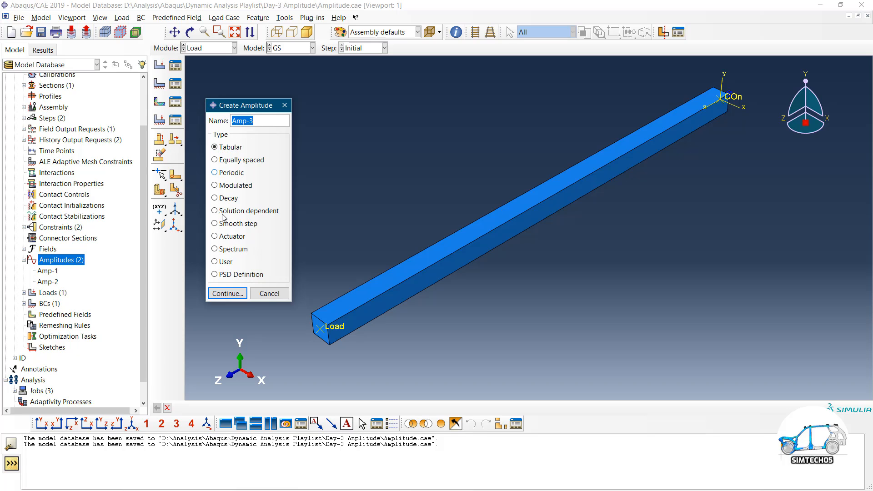
left_click(259, 122)
left_click(227, 293)
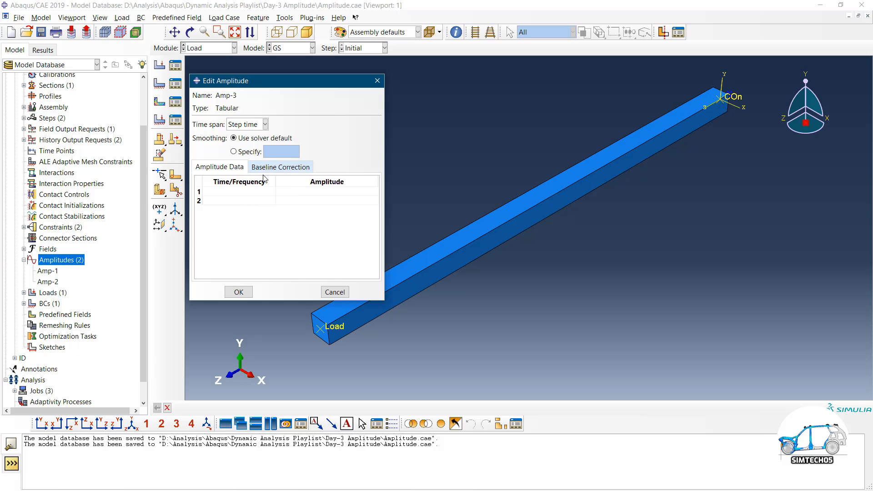
Enter the points (0, 0) and (5, 1) and save Amp-3
left_click(259, 193)
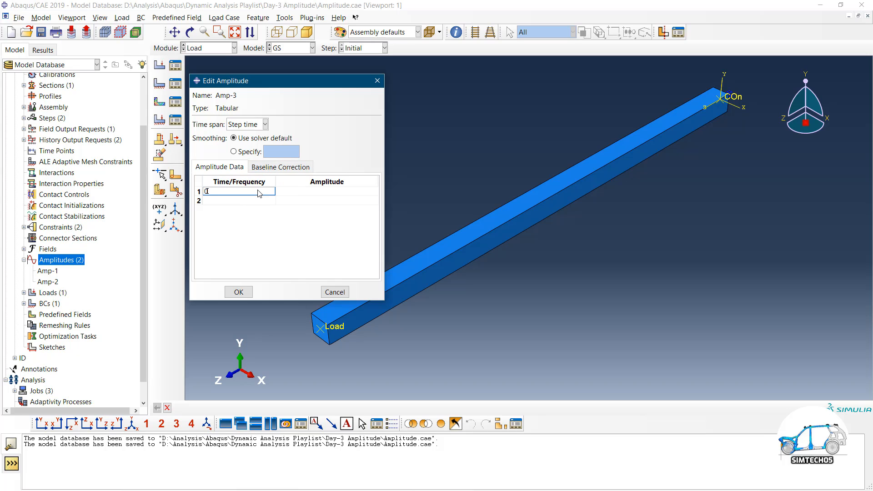
type("0")
key("Tab")
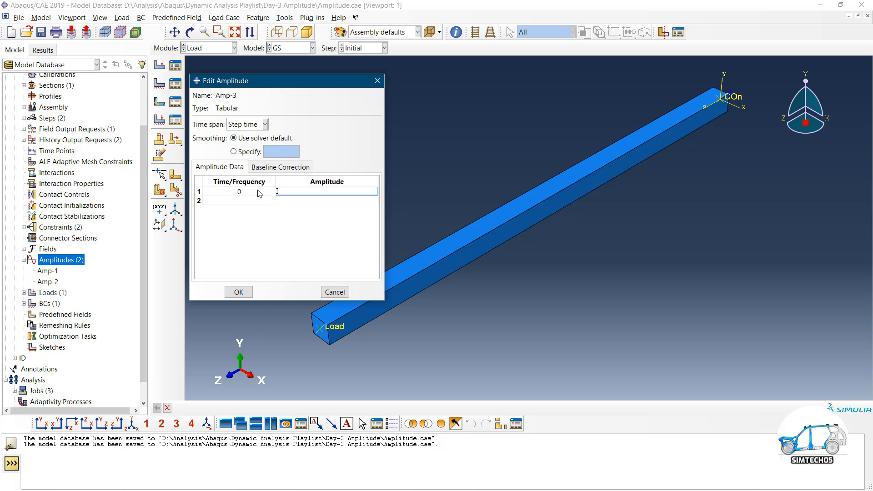
type("0")
key("Tab")
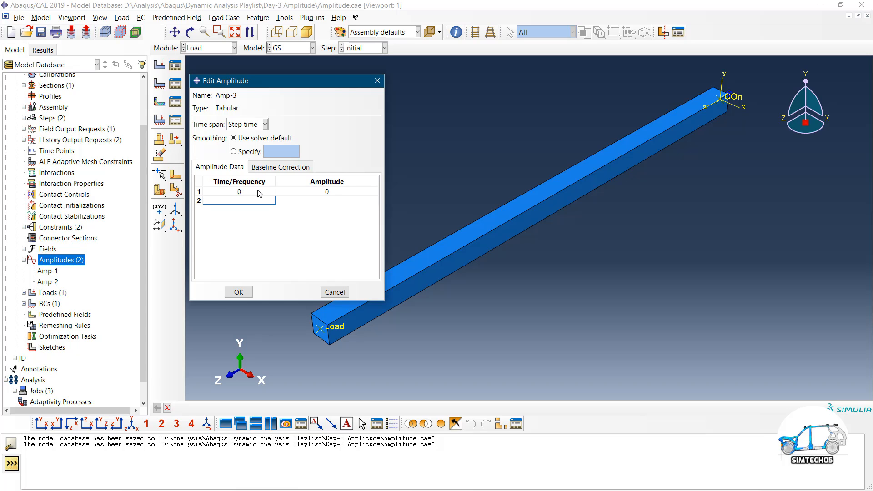
key("Tab")
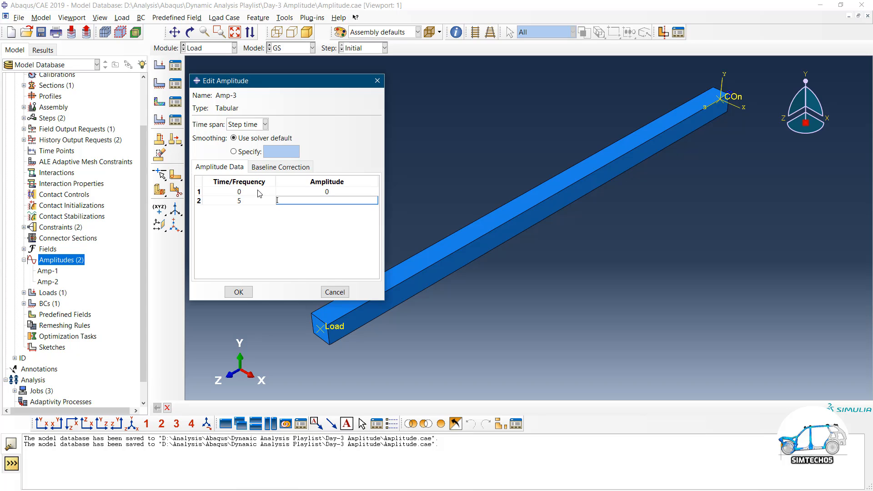
type("1")
left_click(239, 291)
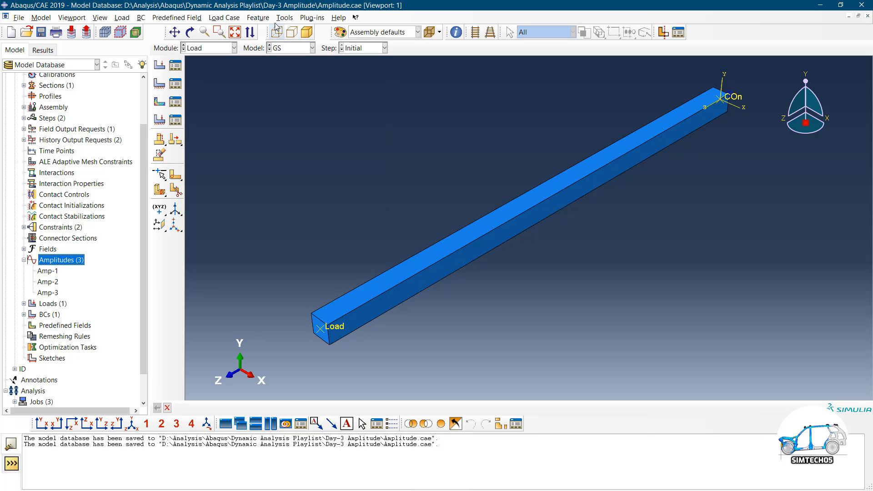
In the Amplitude Plotter, try plotting Amp-2 and Amp-3 together and dismiss the mixed-type error
left_click(285, 18)
mouse_move(312, 18)
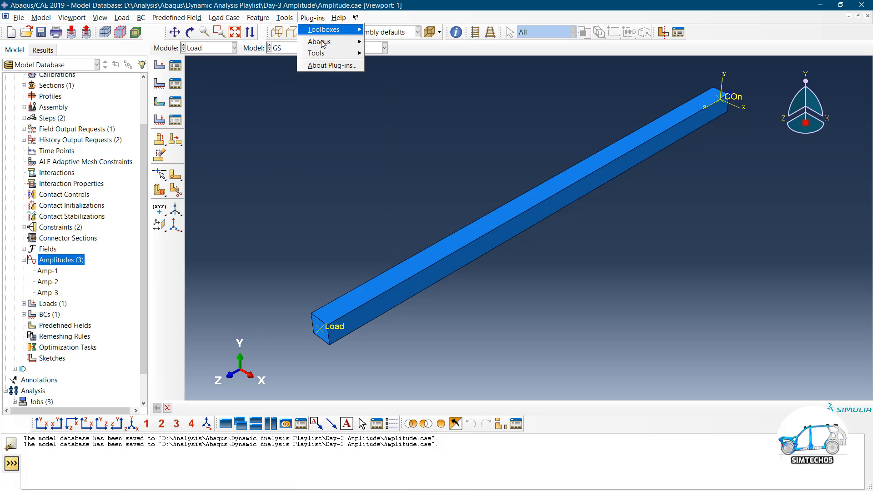
mouse_move(328, 54)
left_click(398, 66)
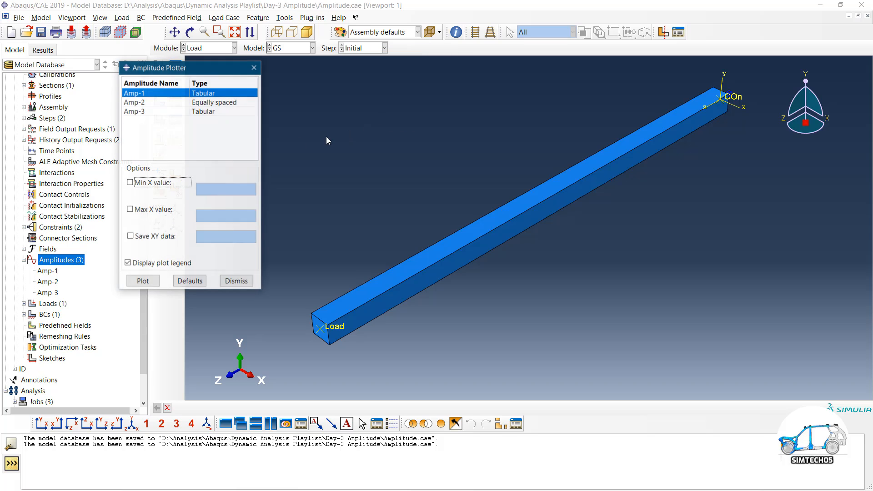
left_click(195, 111)
left_click(202, 103, "ctrl")
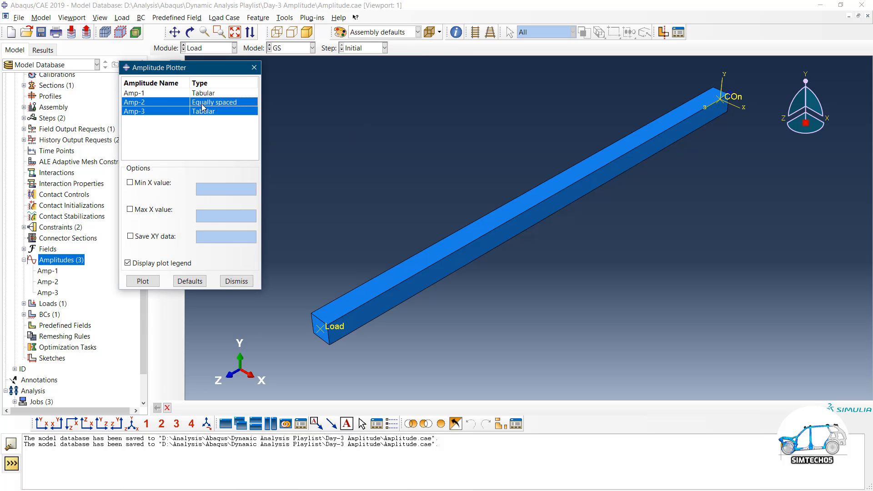
left_click(142, 281)
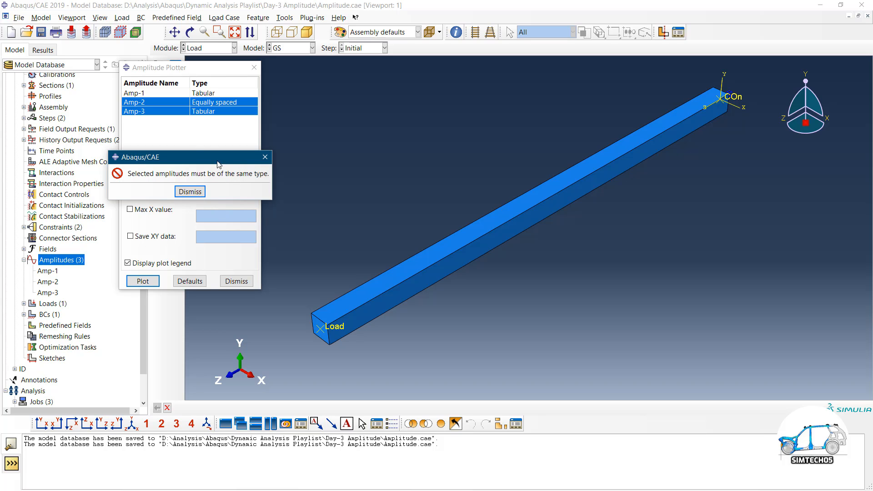
left_click(190, 191)
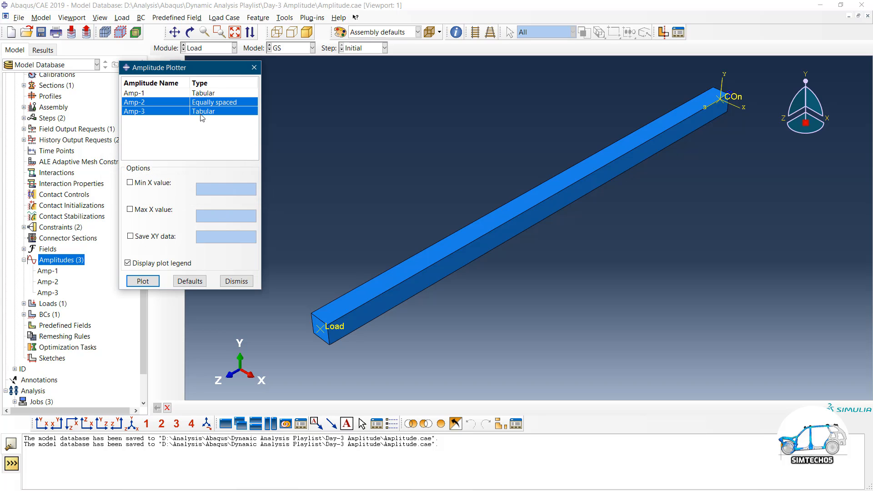
Plot Amp-3 and then Amp-2 separately as identical 0-to-1 ramps, then close the plotter
left_click(201, 113)
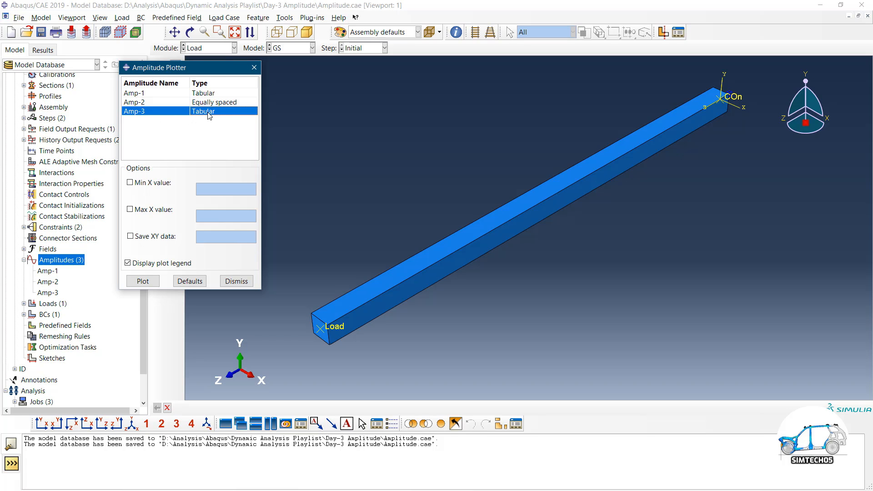
left_click(144, 283)
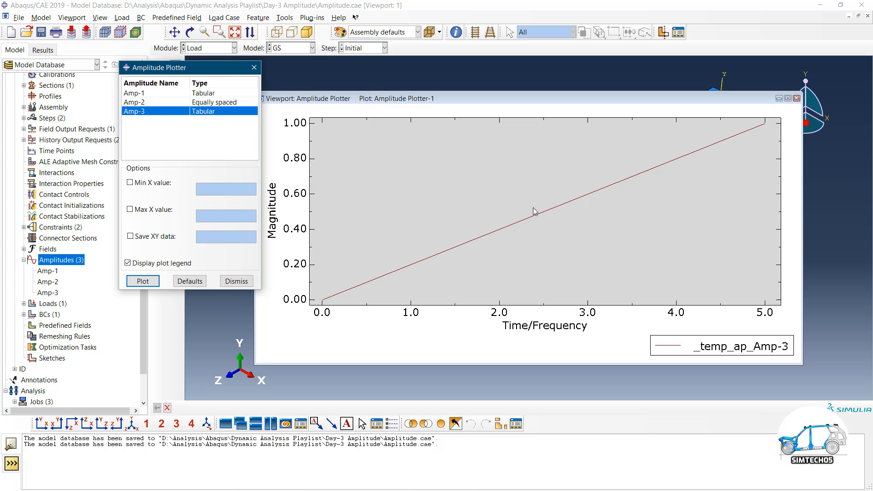
left_click(210, 102)
left_click(143, 281)
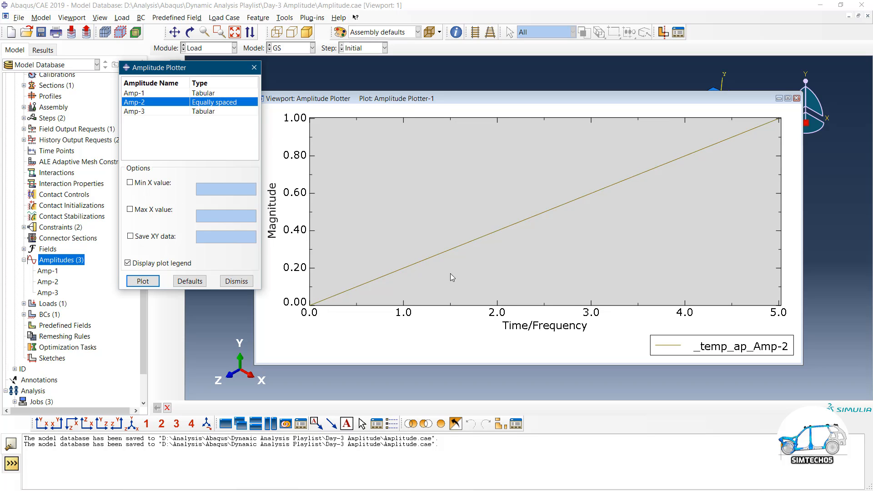
left_click(236, 281)
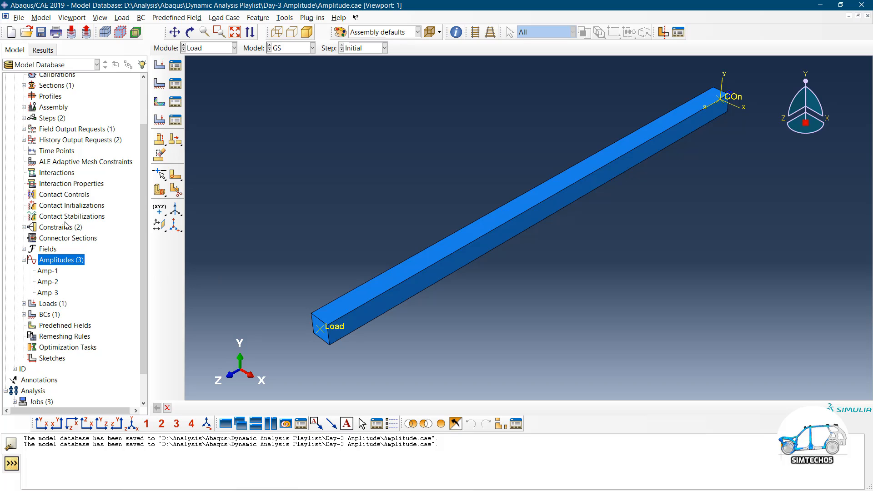
Create a new equally spaced amplitude named Amp-4
double_click(51, 260)
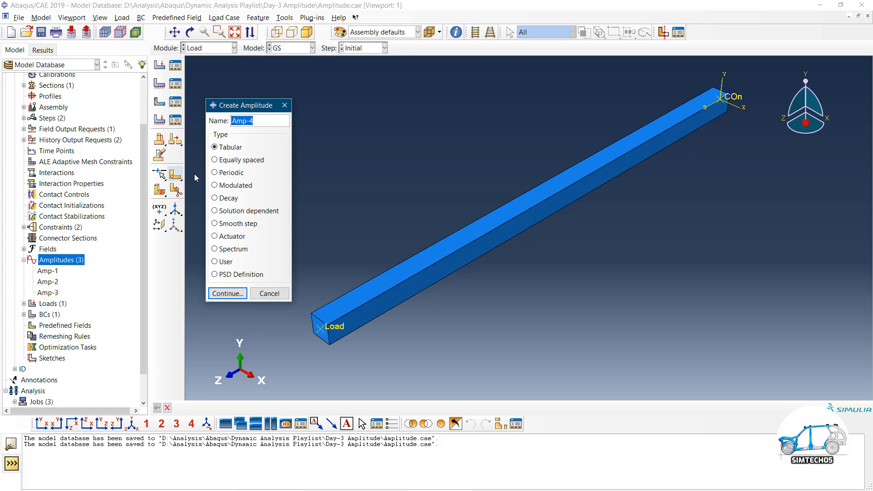
left_click(234, 160)
left_click(228, 294)
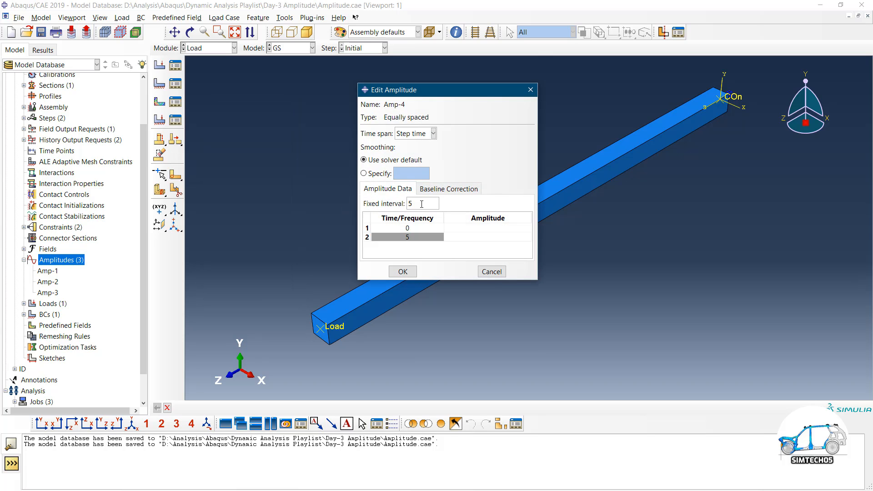
Enter Amp-4 amplitudes 0, 1, 0.5 and 2 at times 0, 5, 10, 15, and save it
left_click(475, 228)
type("0")
key("Tab")
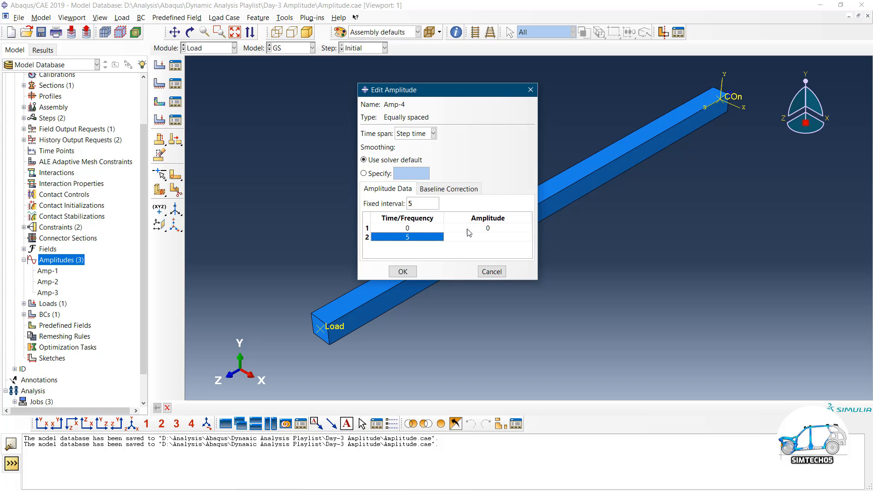
left_click(471, 236)
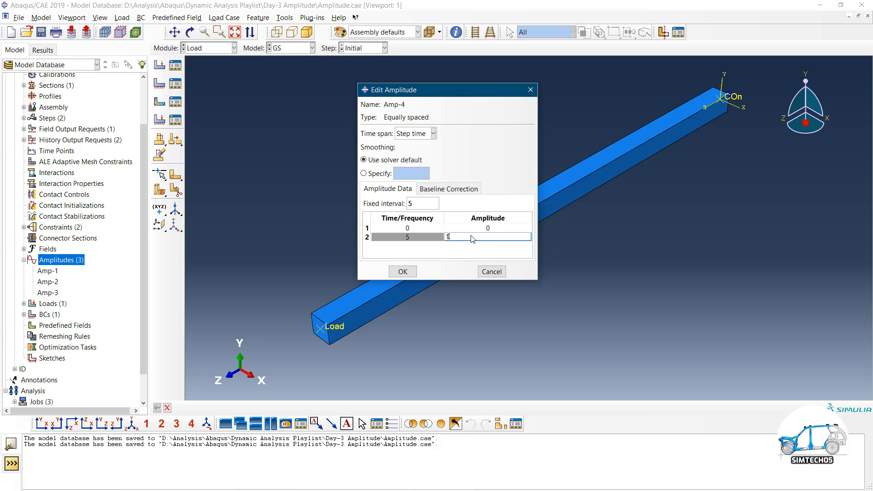
key("Tab")
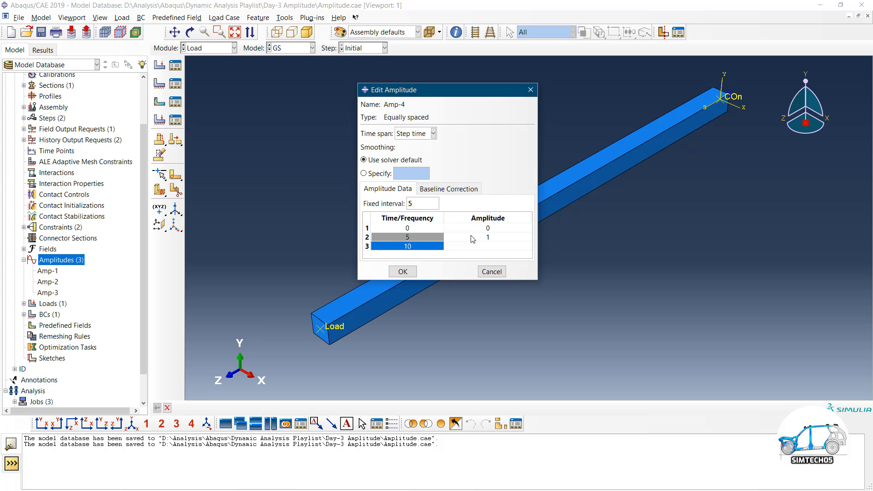
left_click(485, 247)
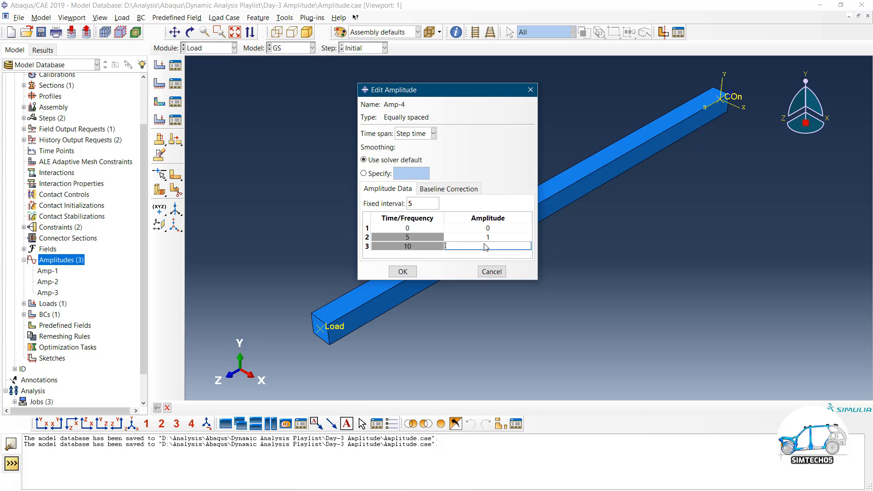
type("0.5")
key("Return")
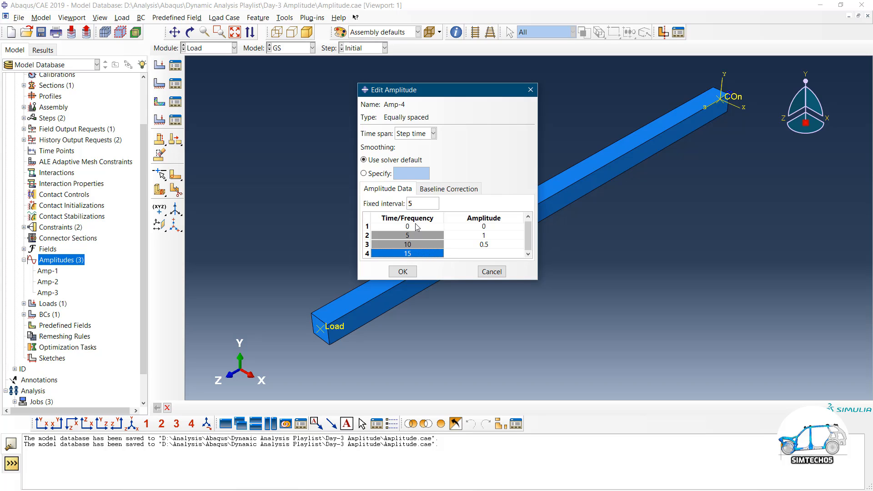
left_click(481, 254)
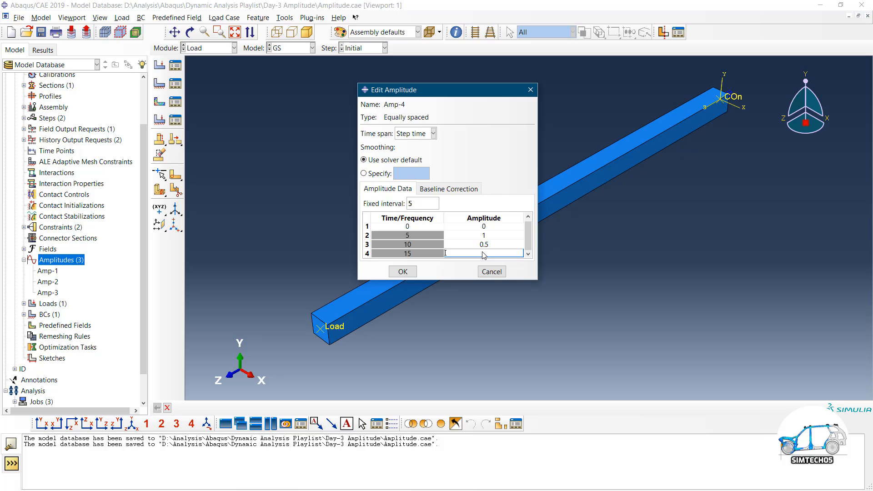
type("0")
left_click(402, 272)
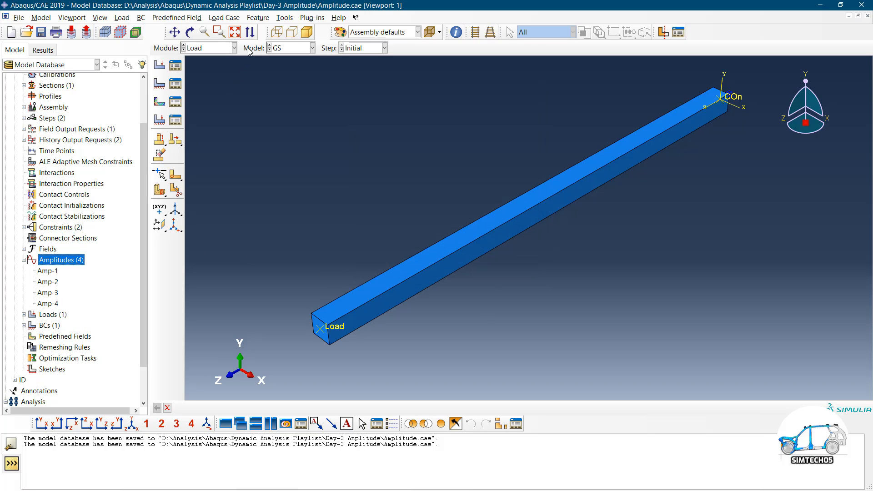
Plot Amp-4 as a smooth curve reaching 2 at time 15 and reopen its definition
left_click(285, 18)
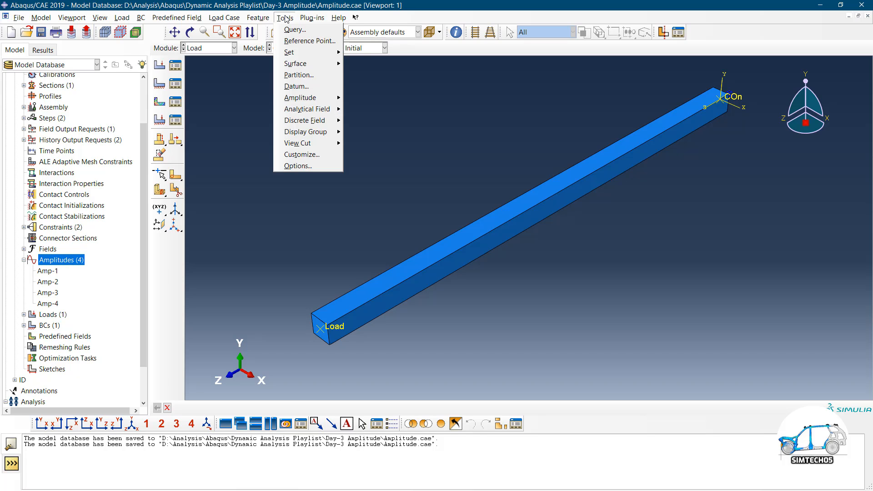
mouse_move(313, 18)
mouse_move(330, 53)
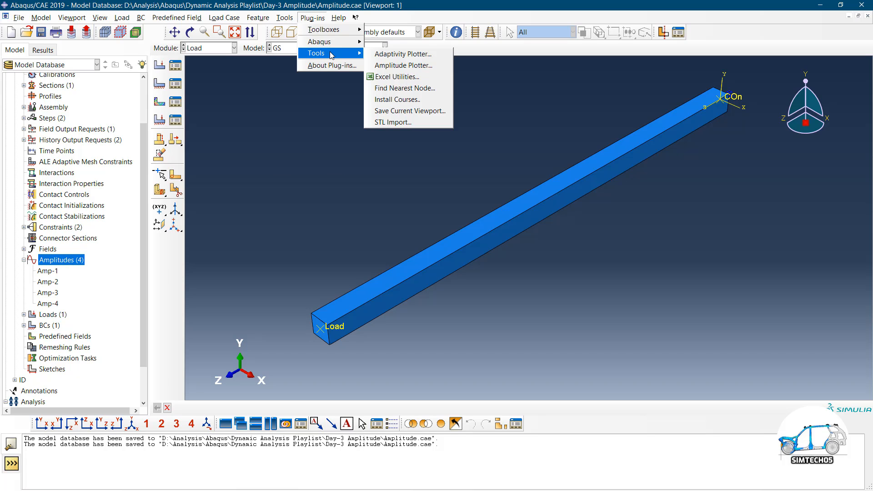
left_click(405, 65)
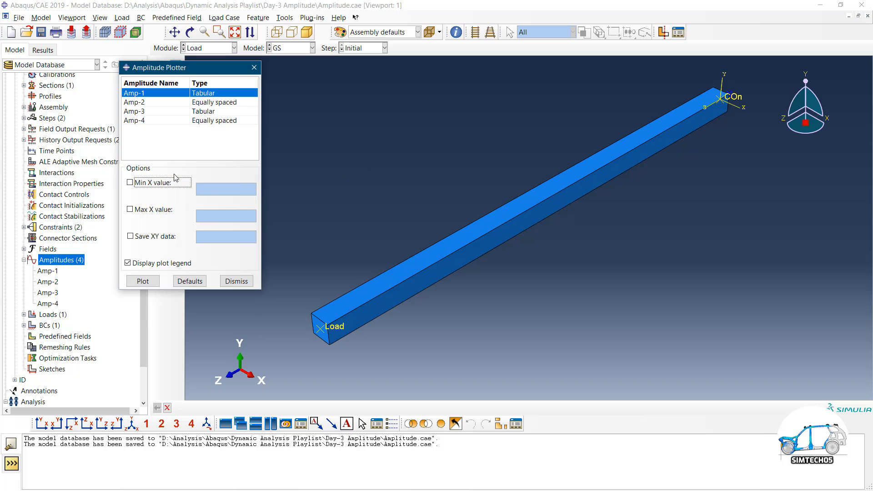
left_click(151, 120)
left_click(143, 281)
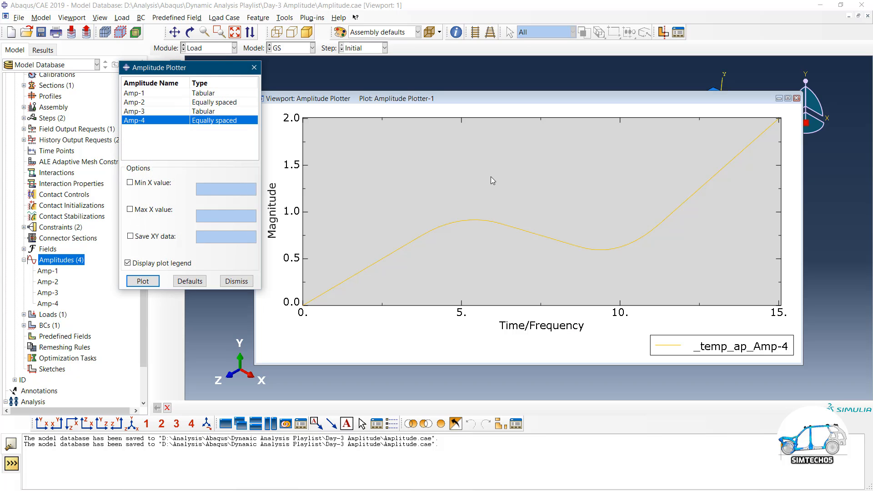
double_click(48, 303)
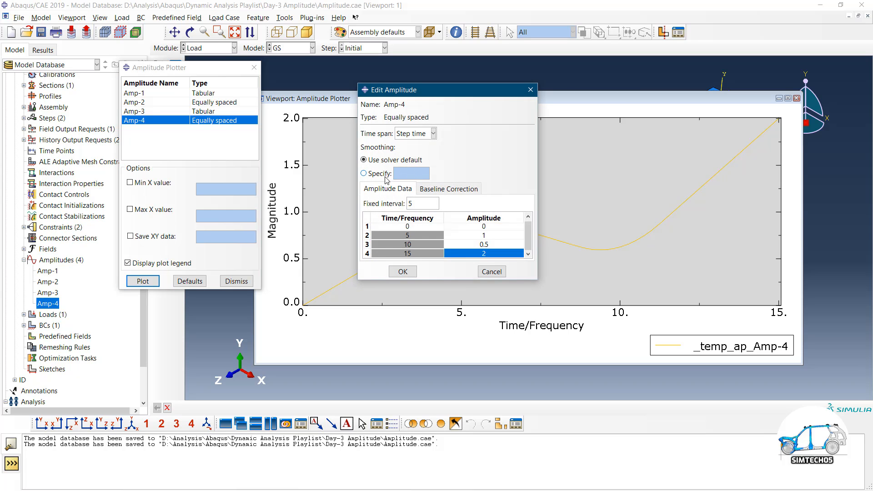
Set Amp-4 smoothing to 0 and replot it as straight segments through 0, 1, 0.5, 2
left_click(383, 174)
type("0")
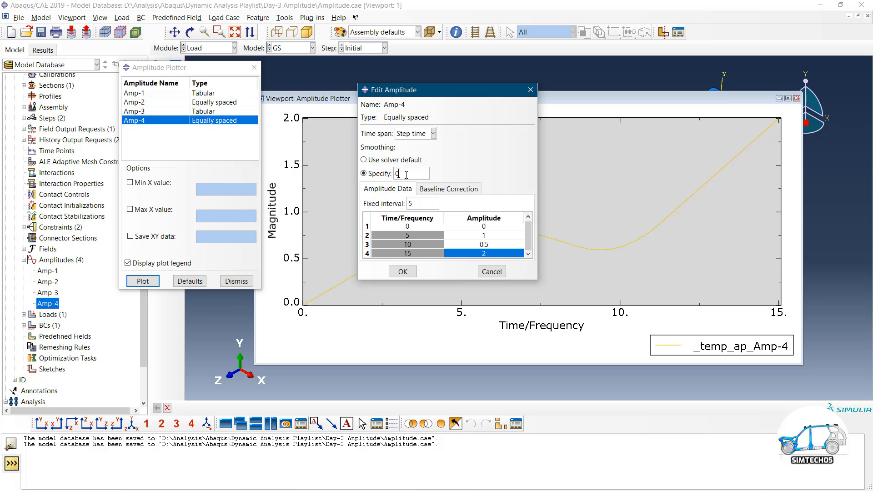
left_click(403, 272)
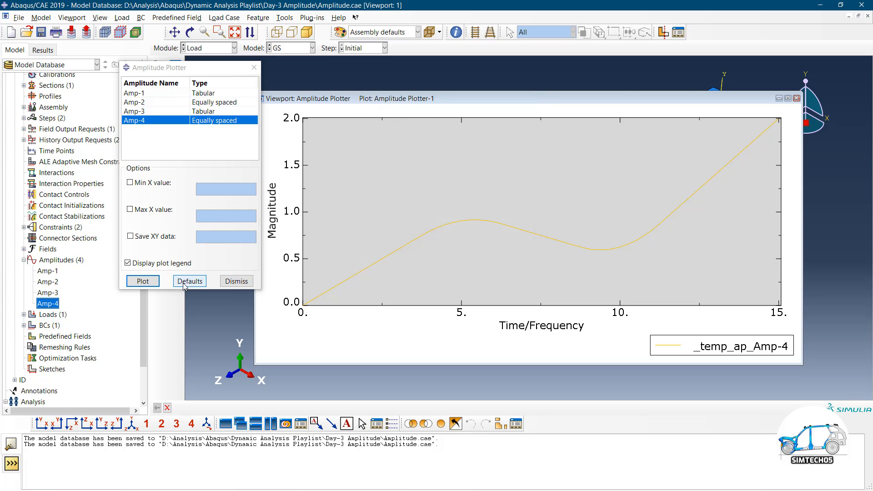
left_click(142, 281)
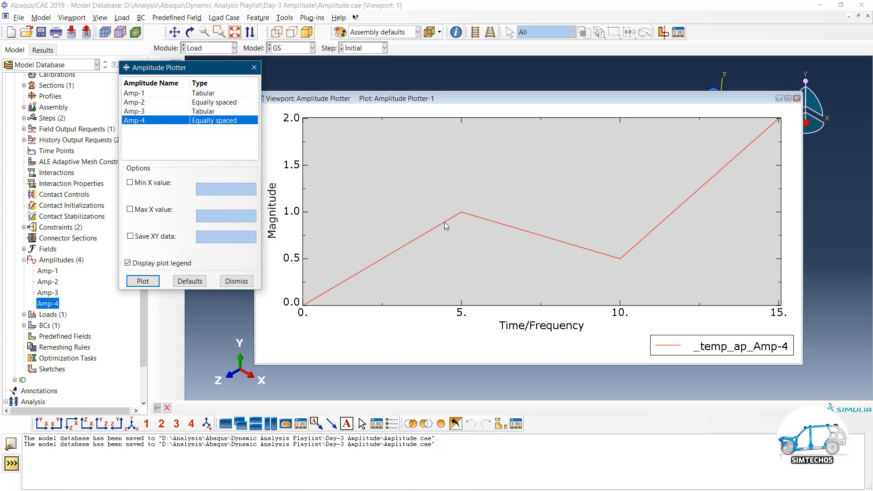
left_click(50, 304)
double_click(49, 304)
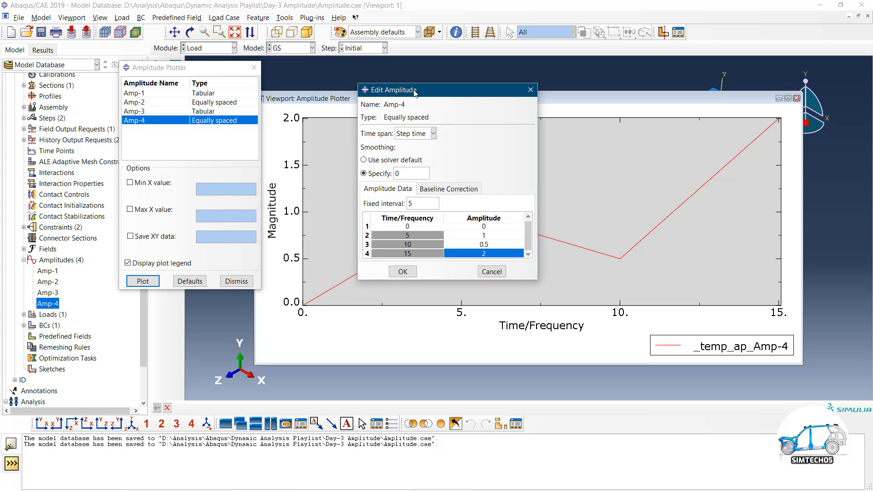
Move the Amp-4 editor aside to compare its values with the plot, then cancel and close the plotter
left_click_drag(418, 94, 162, 101)
left_click_drag(152, 100, 151, 100)
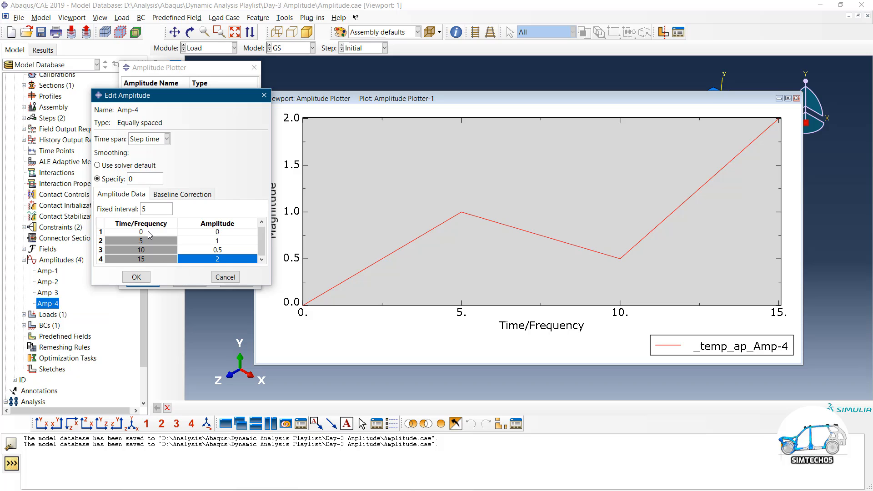
double_click(159, 208)
left_click(226, 277)
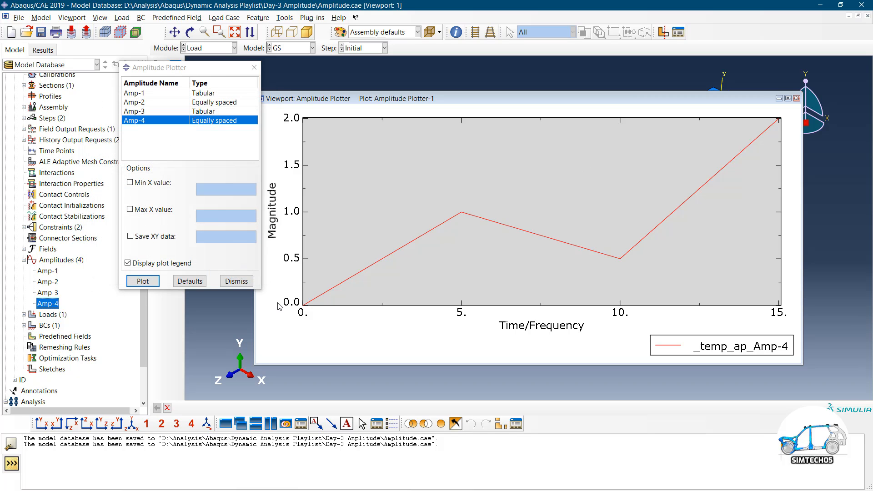
left_click(236, 281)
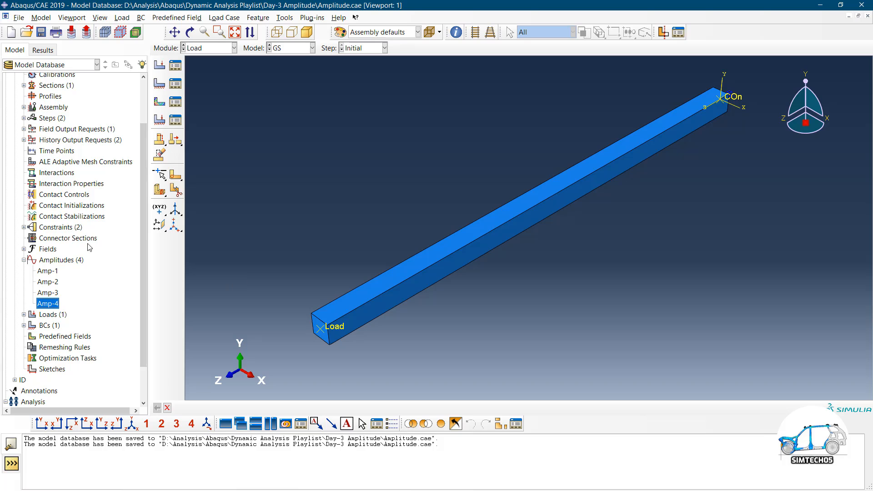
Start a new periodic amplitude, then advance to the slide explaining periodic amplitudes
double_click(58, 261)
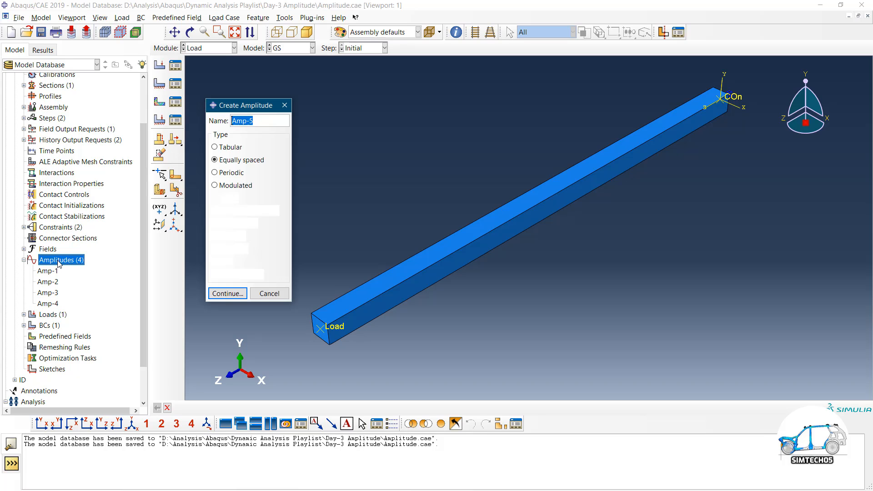
left_click(236, 174)
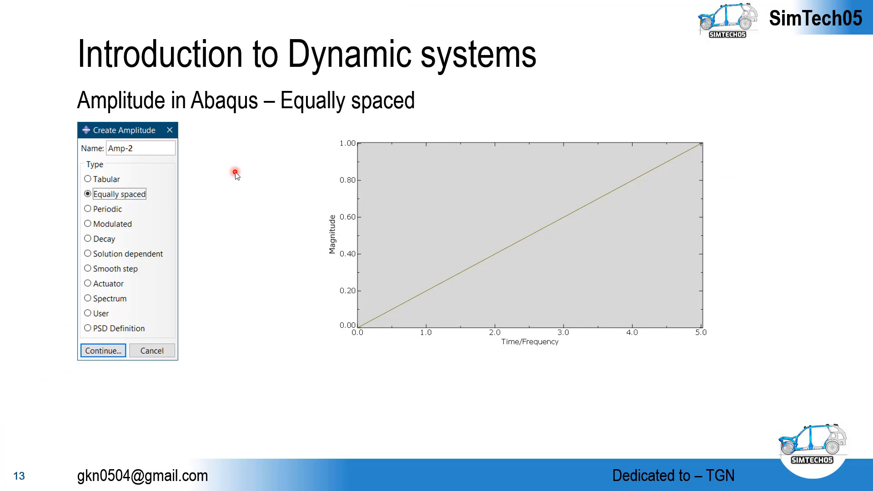
key("Right")
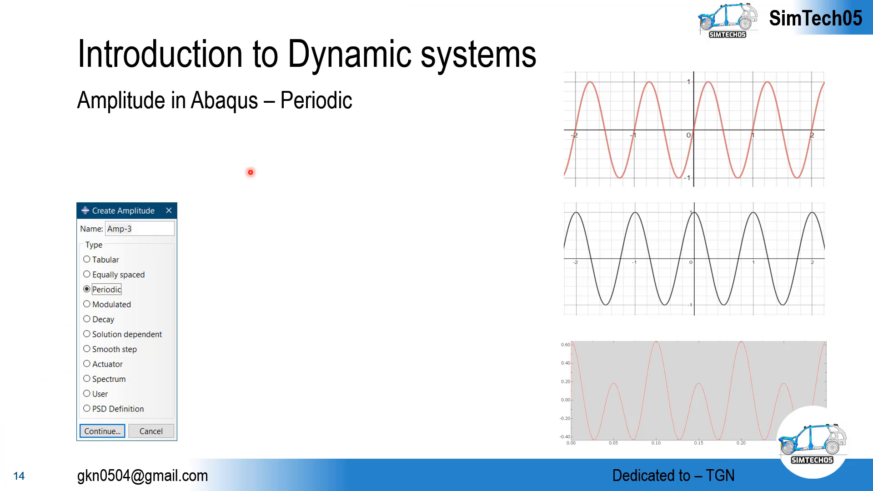
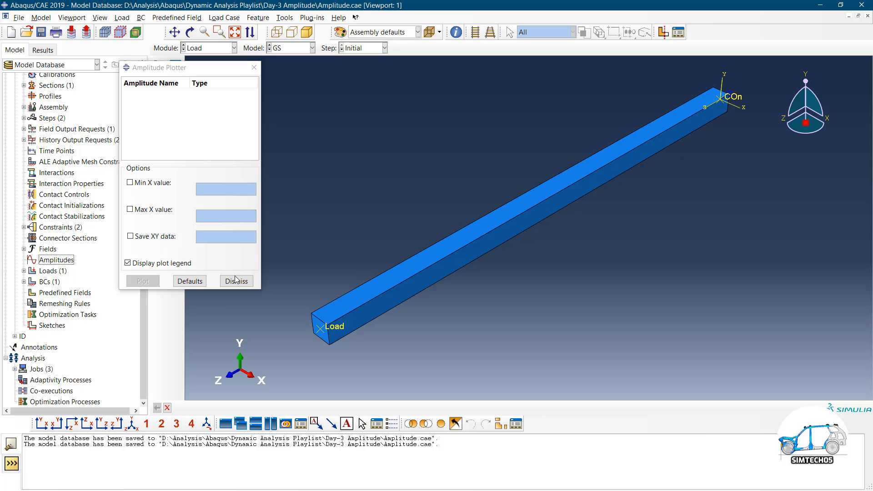
Move the plotter aside and abandon a first new-amplitude attempt that opened Amp-1 settings
left_click_drag(207, 67, 758, 135)
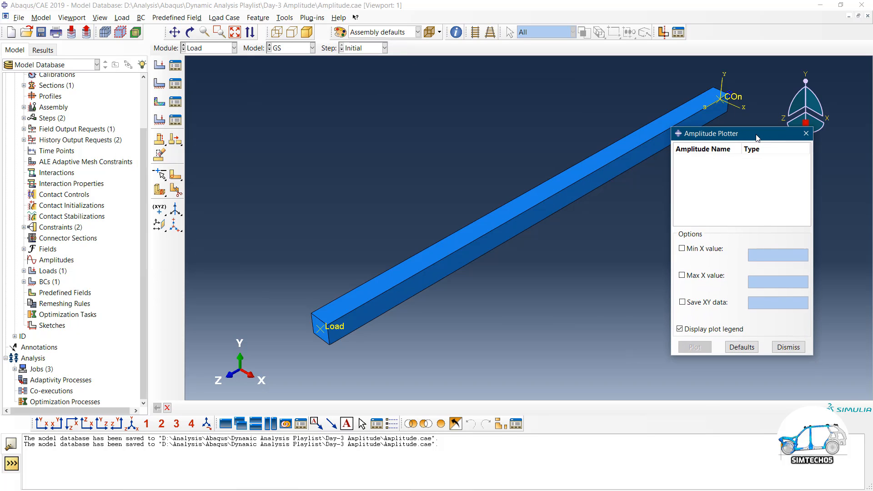
double_click(53, 260)
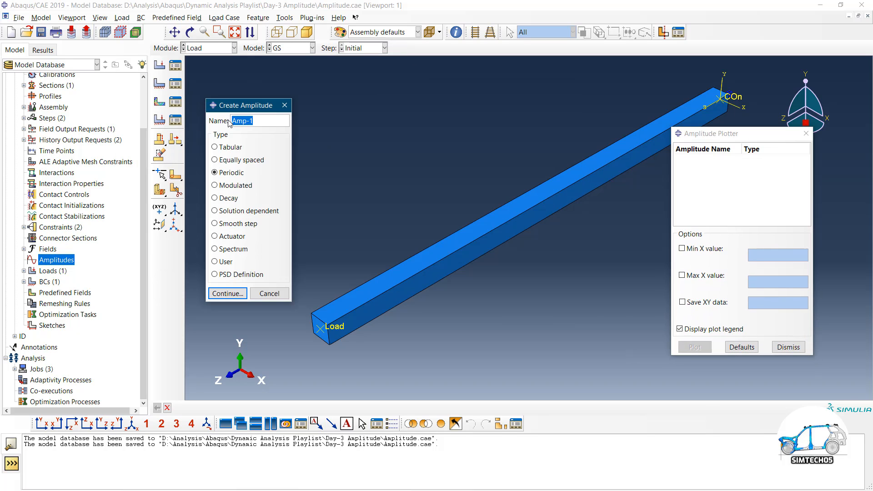
left_click(228, 294)
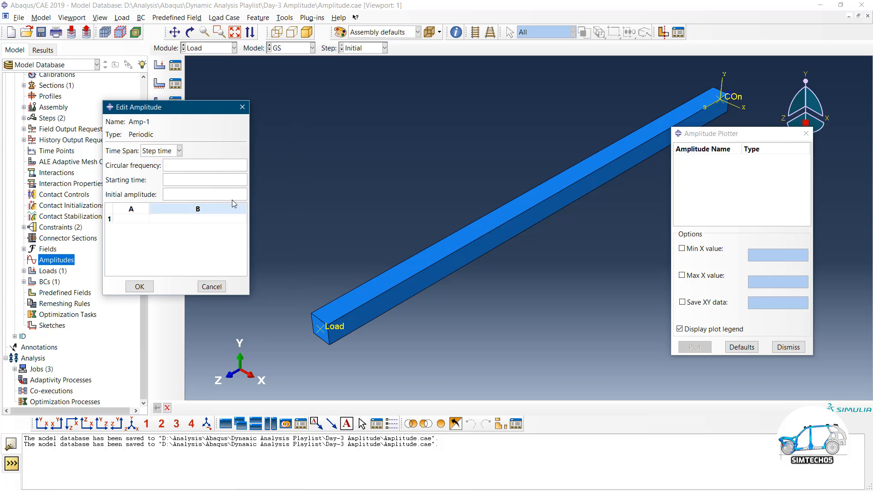
left_click(211, 287)
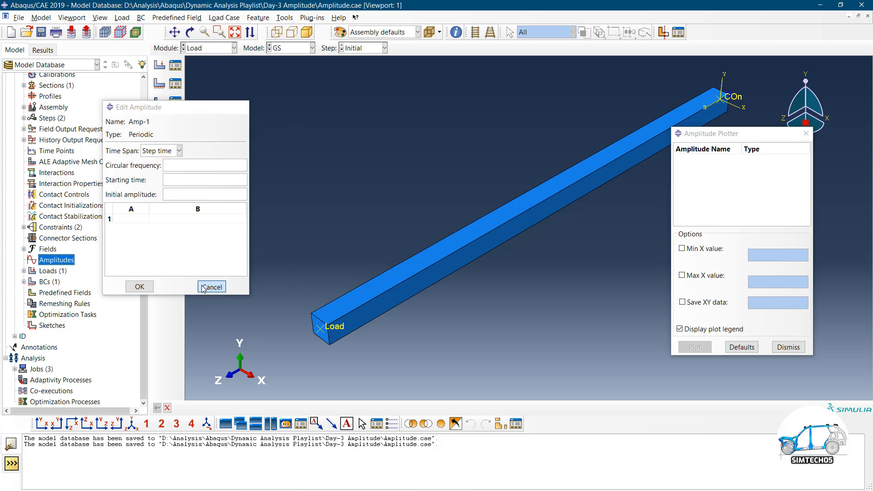
Create a periodic amplitude named Sin and arrange its empty settings for entry
double_click(48, 261)
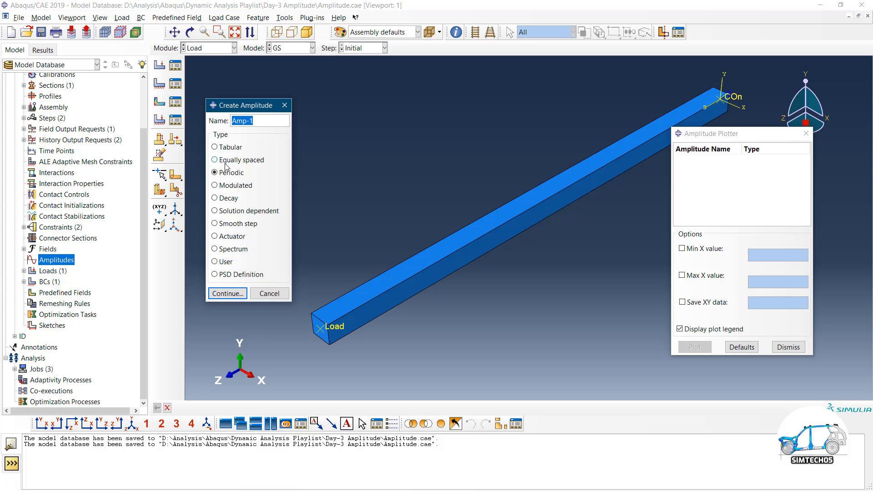
type("Sin")
left_click(231, 294)
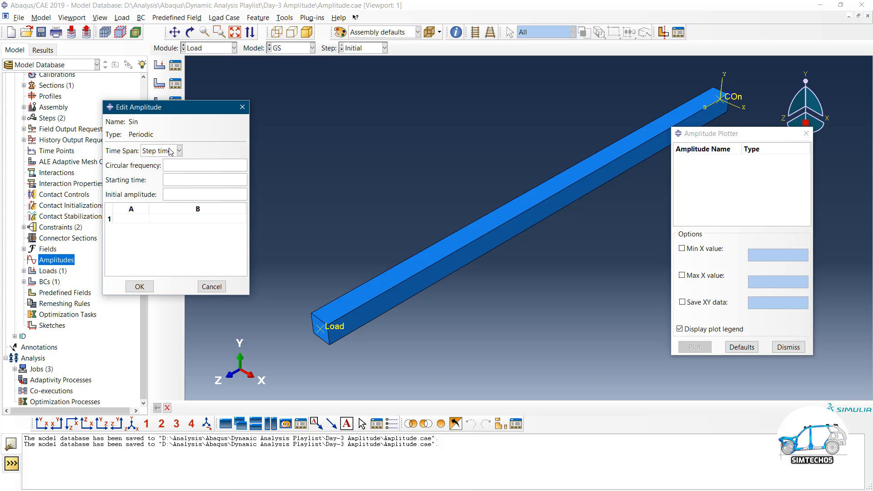
left_click_drag(148, 207, 168, 208)
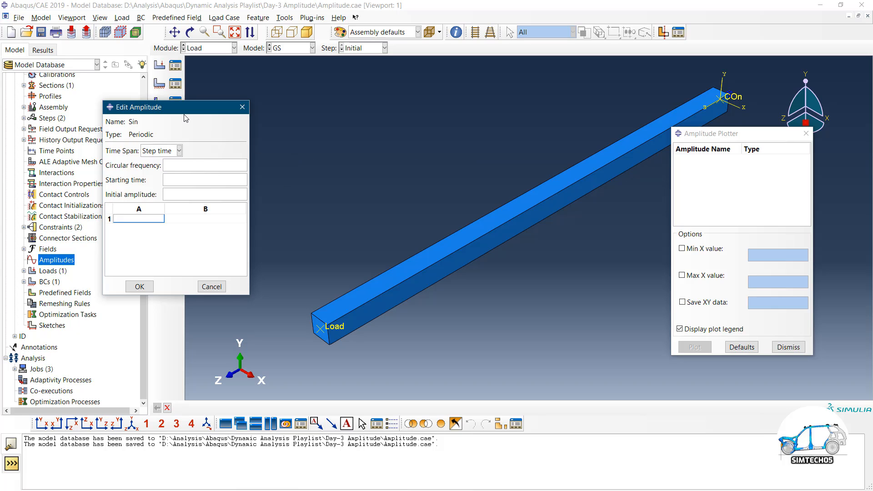
left_click_drag(186, 118, 305, 102)
left_click(267, 202)
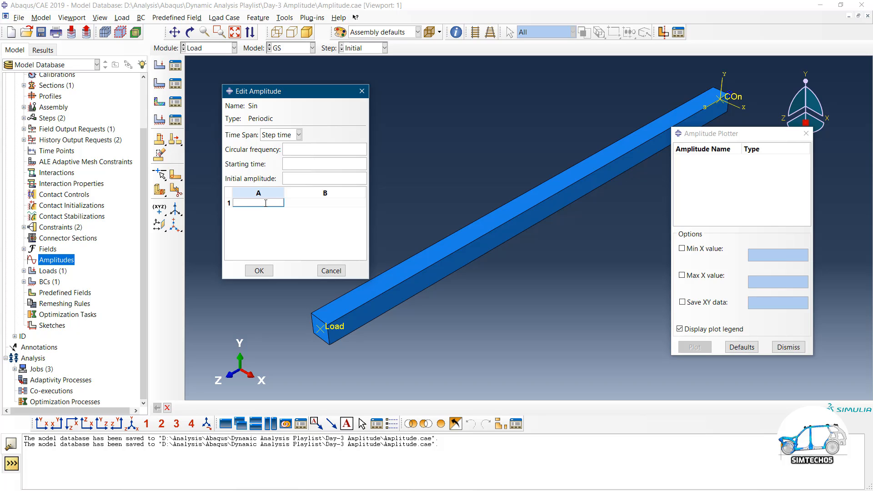
Enter the Sin coefficients A = 0 and B = 1
left_click(326, 205)
type("0")
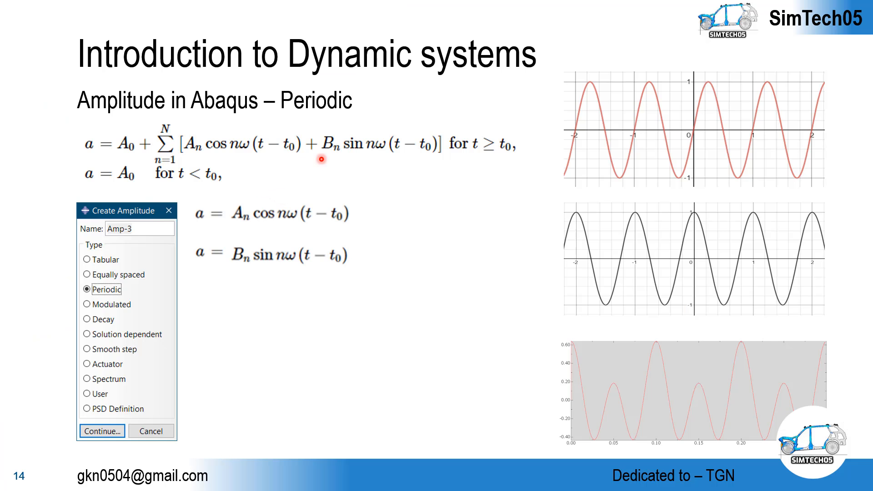
key("alt+Tab")
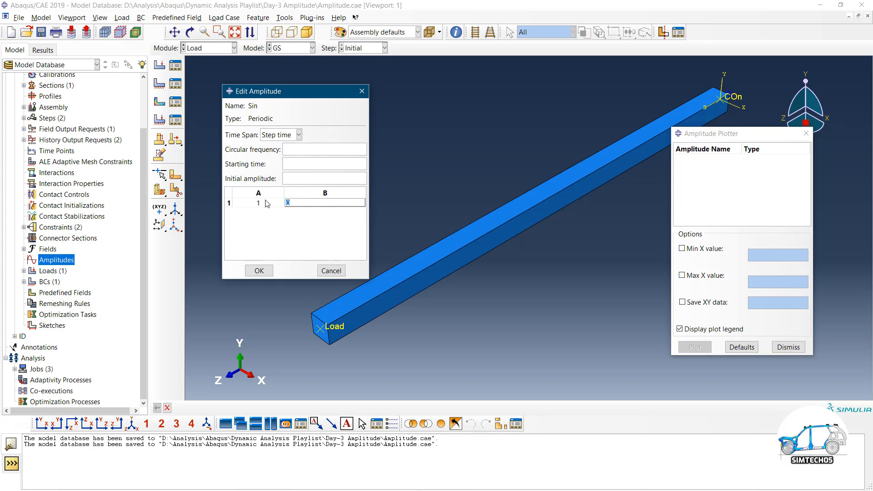
left_click(267, 203)
type("0")
left_click(335, 205)
type("1")
Set starting time 0 and circular frequency 2*pi for Sin
left_click(303, 163)
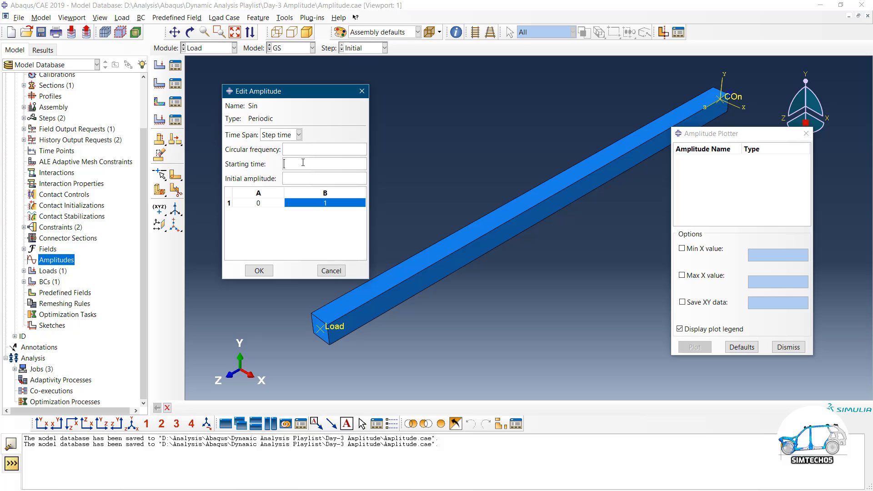
type("0")
type("0")
type("pi")
left_click_drag(298, 148, 259, 143)
Save the Sin amplitude and plot its sine wave in the Amplitude Plotter
left_click(265, 271)
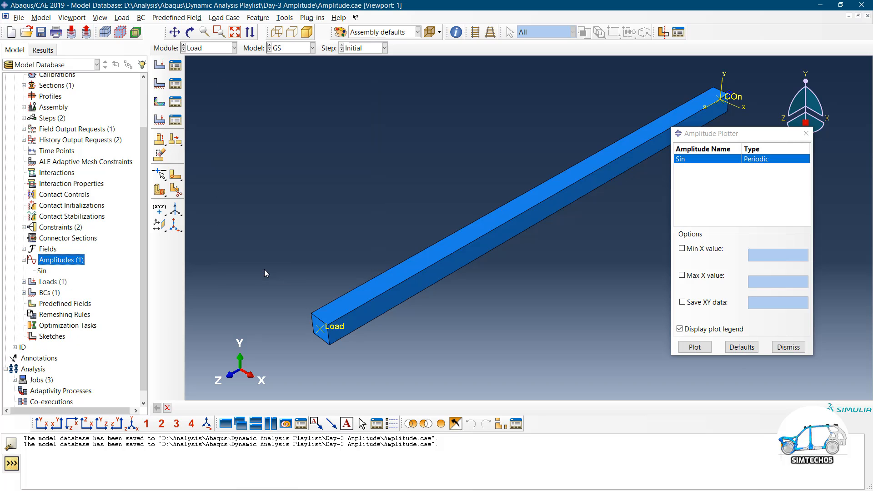
left_click(695, 347)
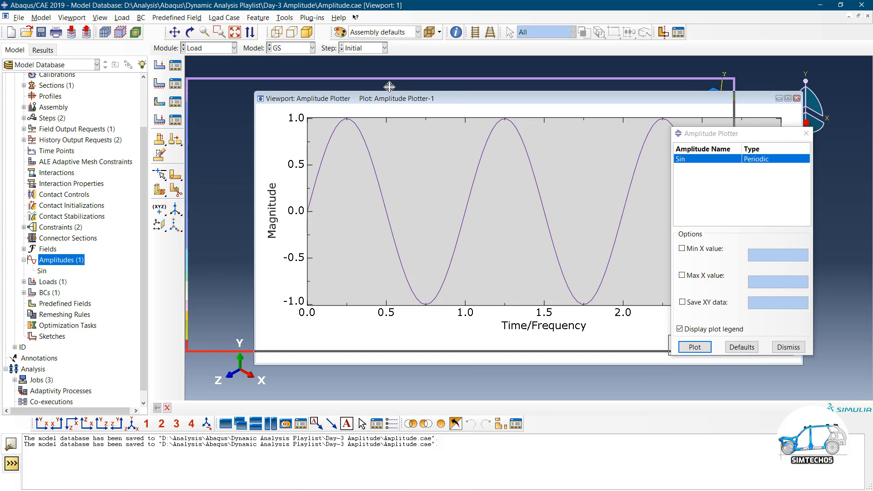
left_click_drag(739, 135, 762, 135)
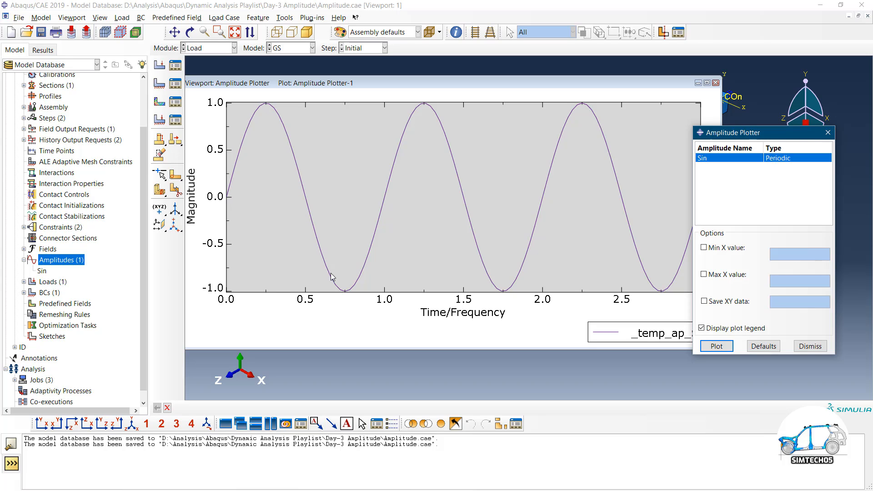
Rename Sin to Sin-2Pi, then review its settings and close them unchanged
left_click(42, 271)
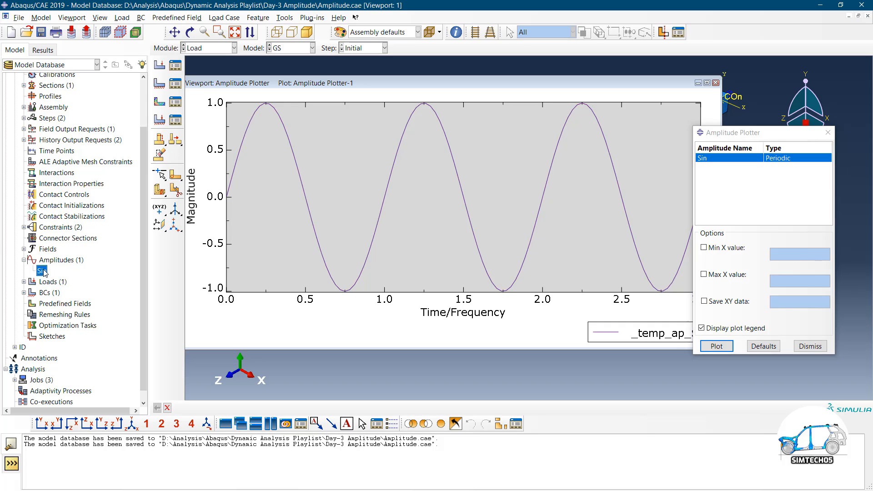
right_click(46, 273)
left_click(64, 298)
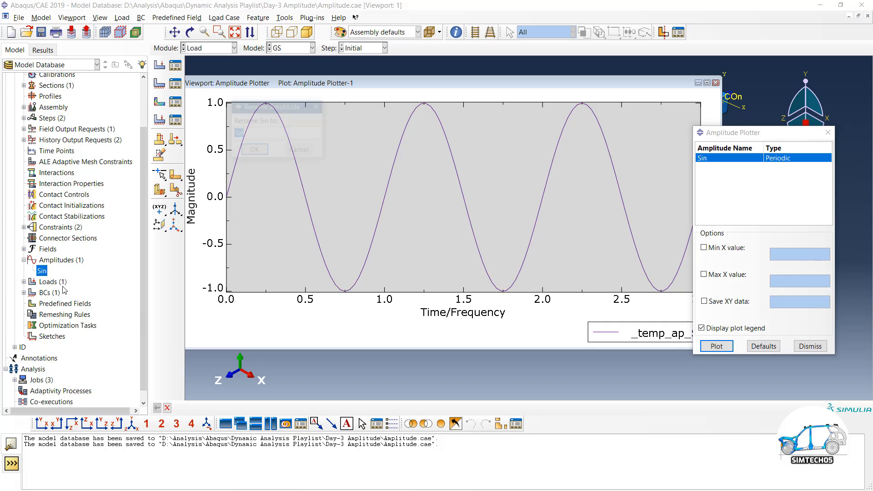
left_click(251, 134)
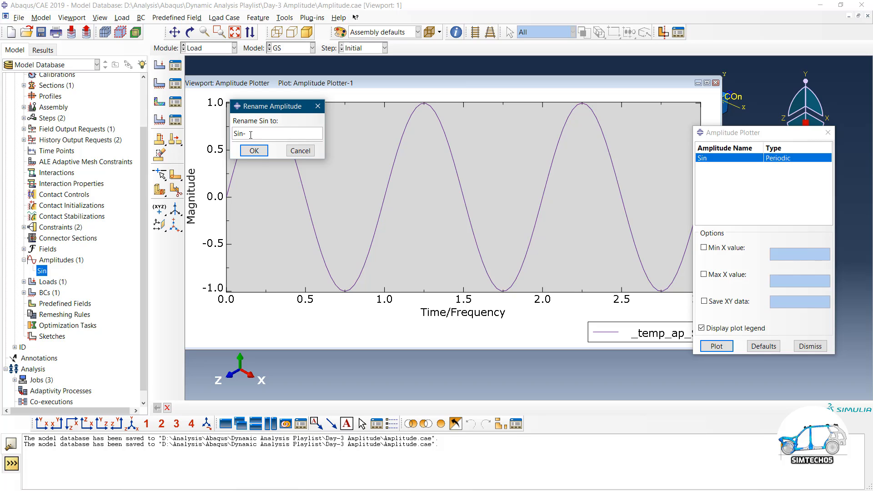
type("-2Pi")
left_click(255, 150)
double_click(47, 271)
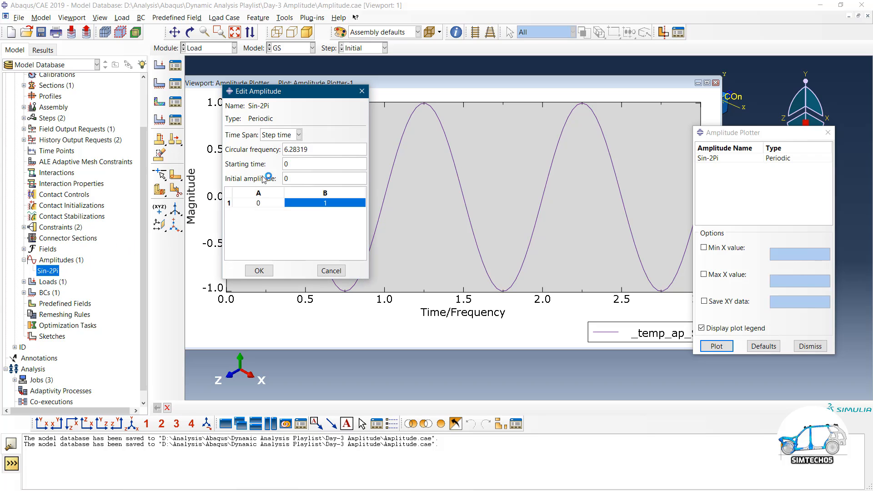
left_click(332, 270)
Copy Sin-2Pi into a new amplitude named Sin-4pi
right_click(54, 272)
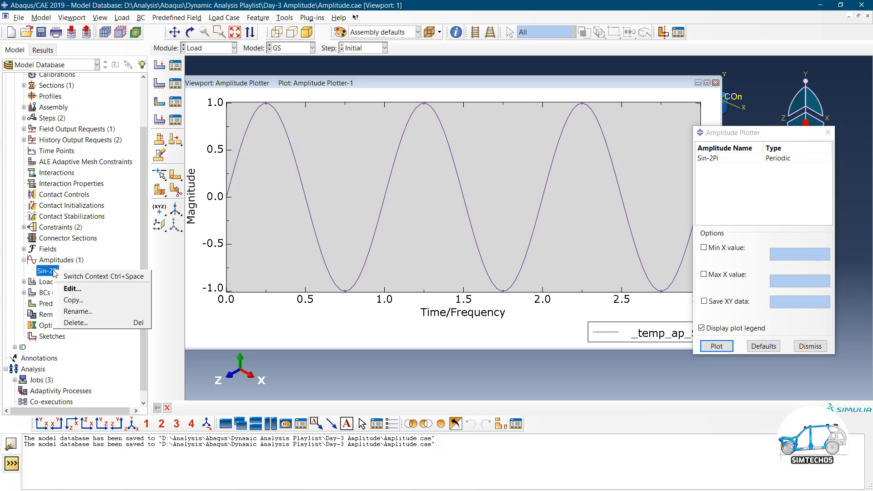
left_click(77, 300)
left_click_drag(49, 76, 20, 76)
type("4")
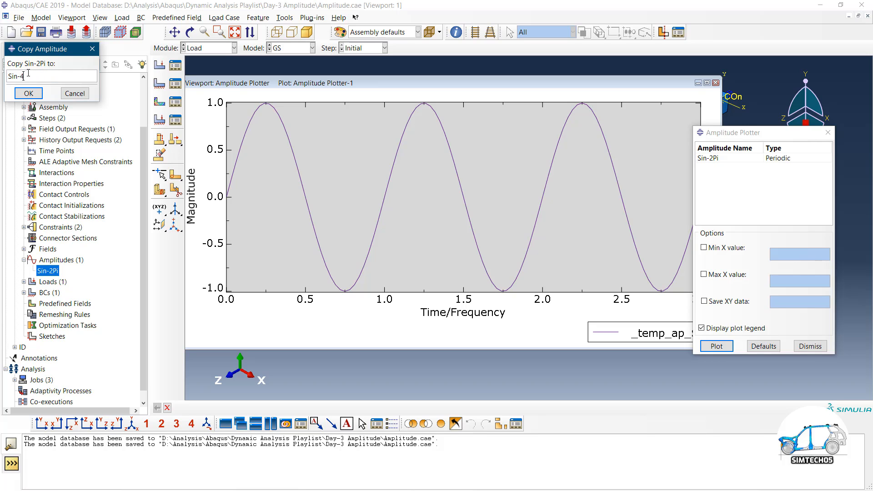
type("pi")
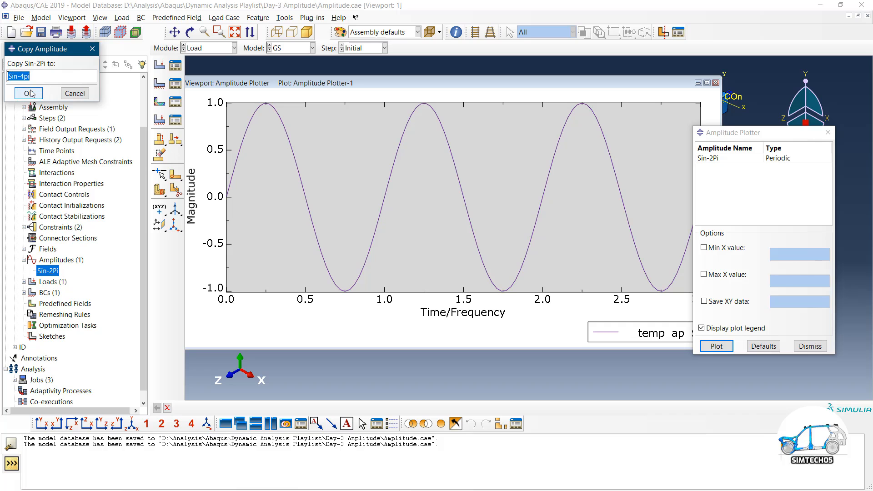
left_click(29, 93)
Change Sin-4pi's circular frequency from 6.28319 to 4*pi and save it
double_click(48, 282)
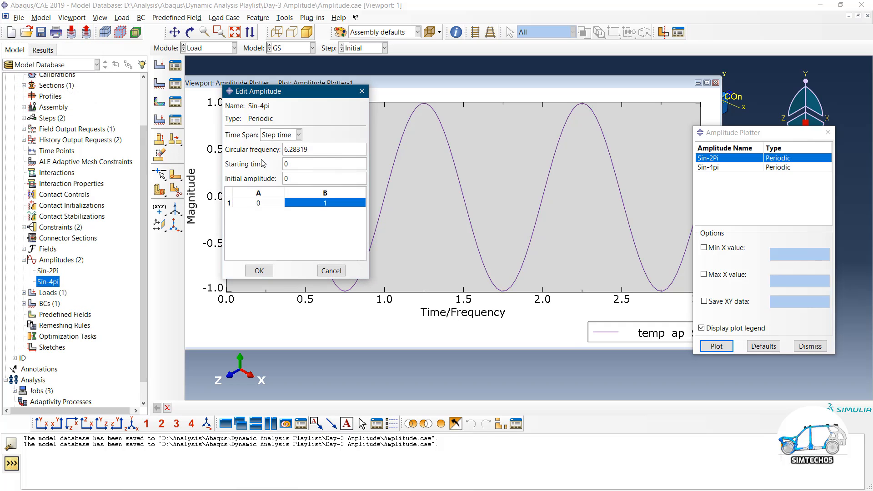
left_click_drag(310, 150, 267, 141)
type("4*pi")
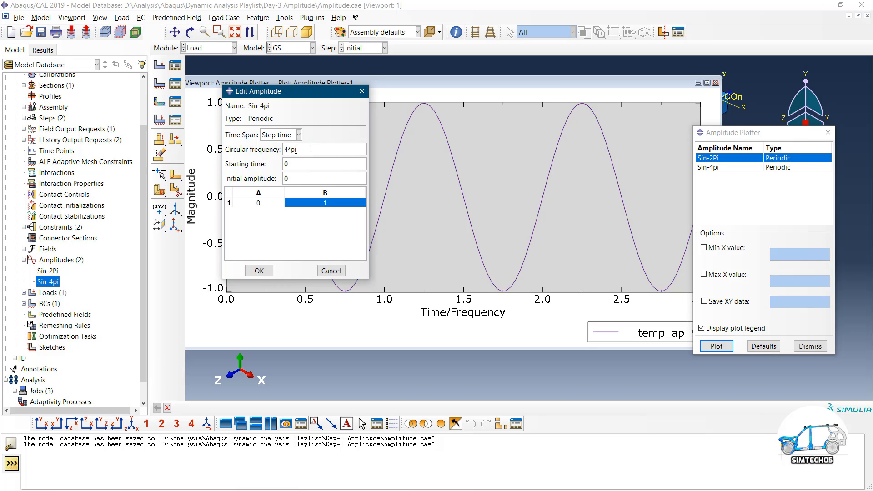
left_click(259, 270)
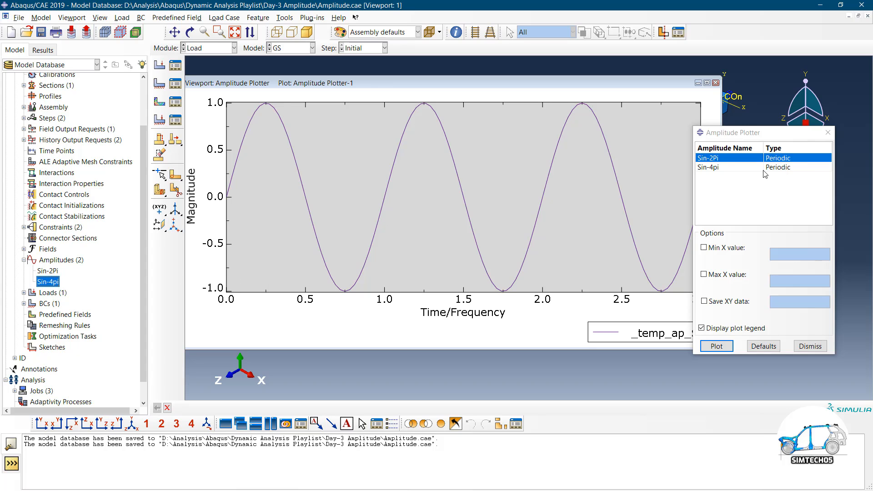
Plot Sin-2Pi and Sin-4pi together, moving the windows apart to see the graph
left_click(717, 168, "ctrl")
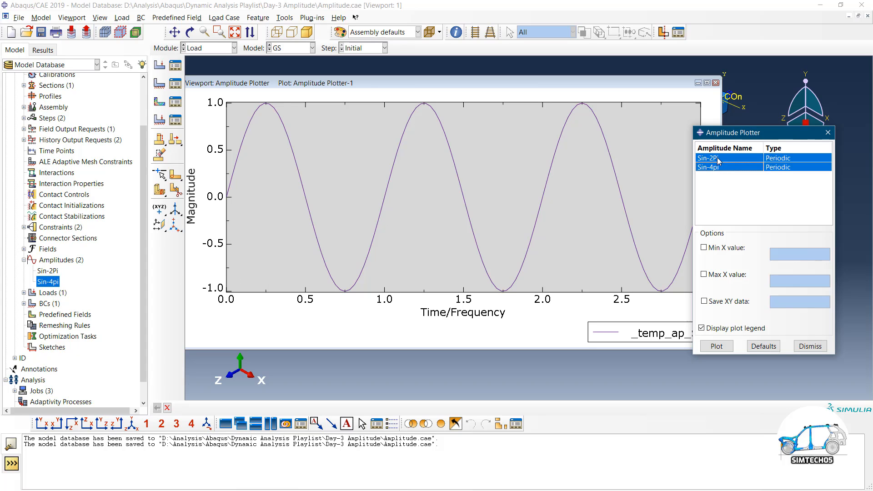
left_click(726, 347)
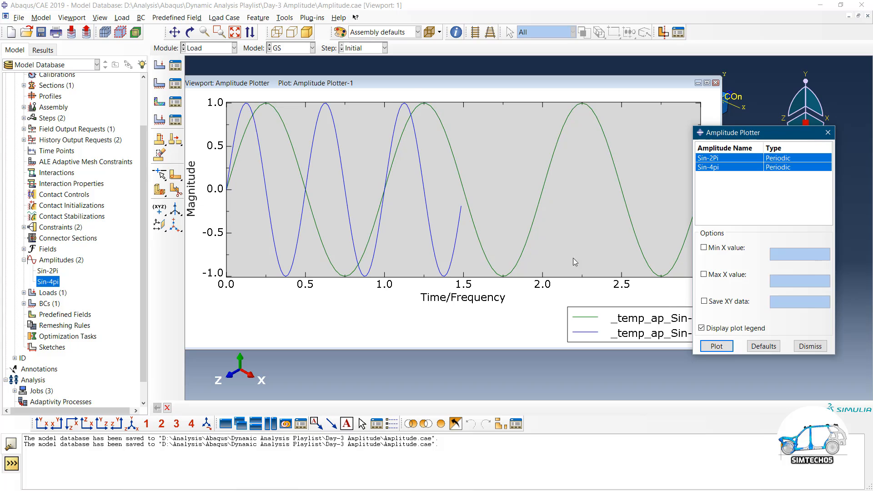
left_click_drag(410, 81, 389, 79)
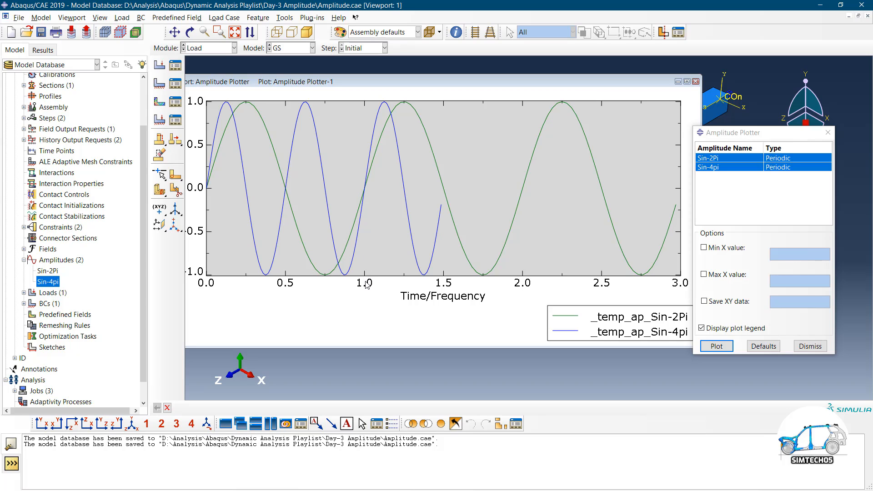
left_click_drag(696, 242, 706, 258)
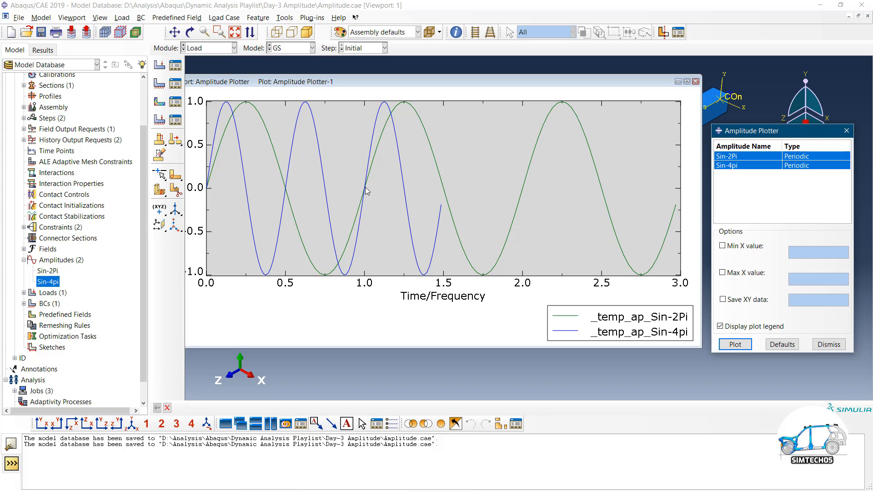
Review Sin-4pi's definition, then copy it and trim 'Copy' from the suggested name
double_click(55, 281)
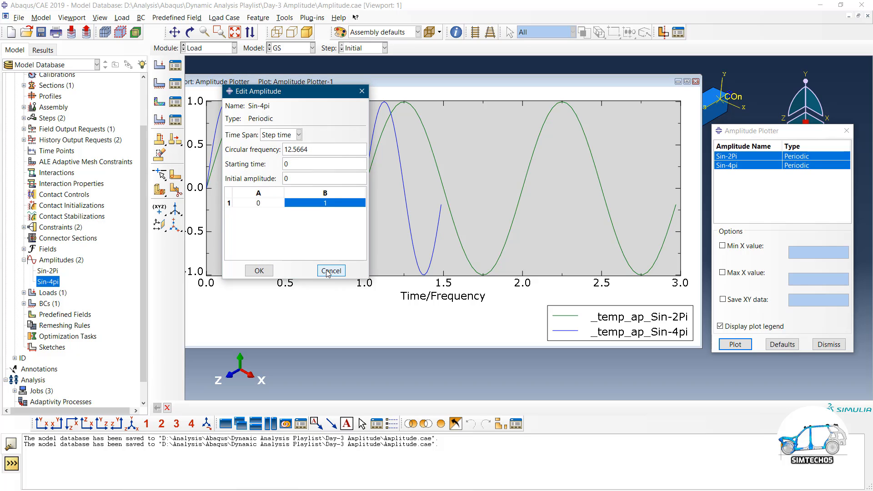
left_click(330, 271)
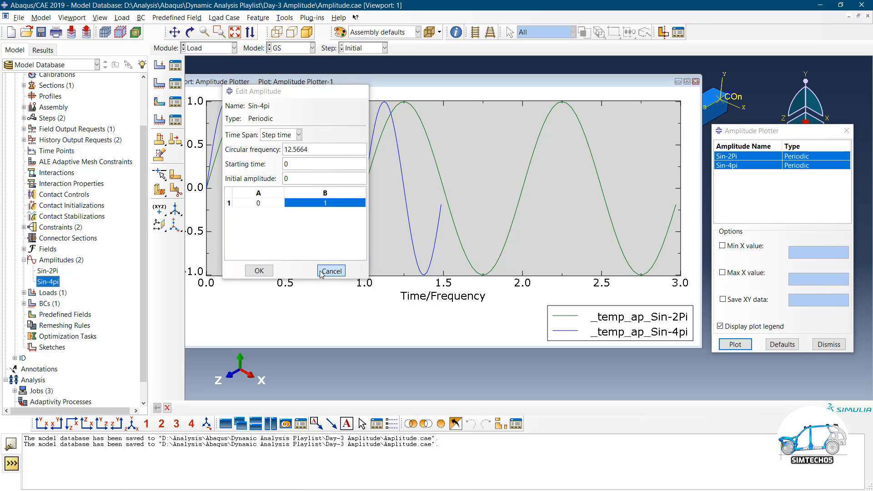
right_click(50, 282)
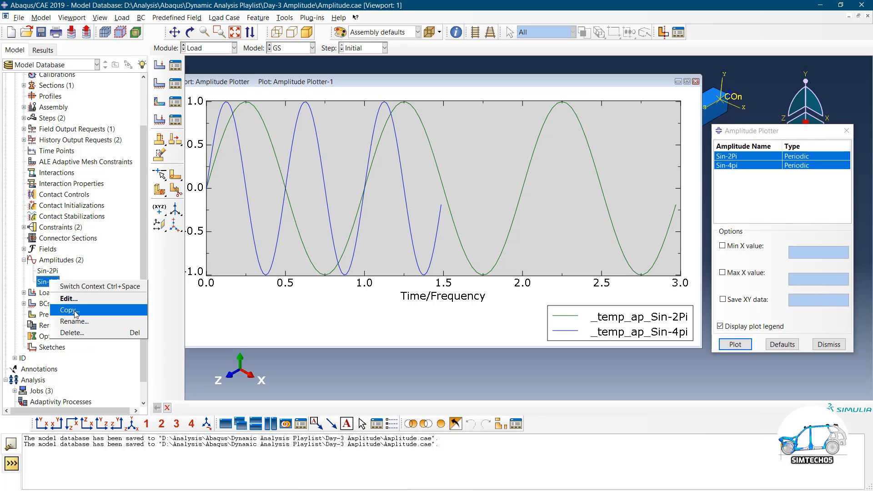
left_click(76, 314)
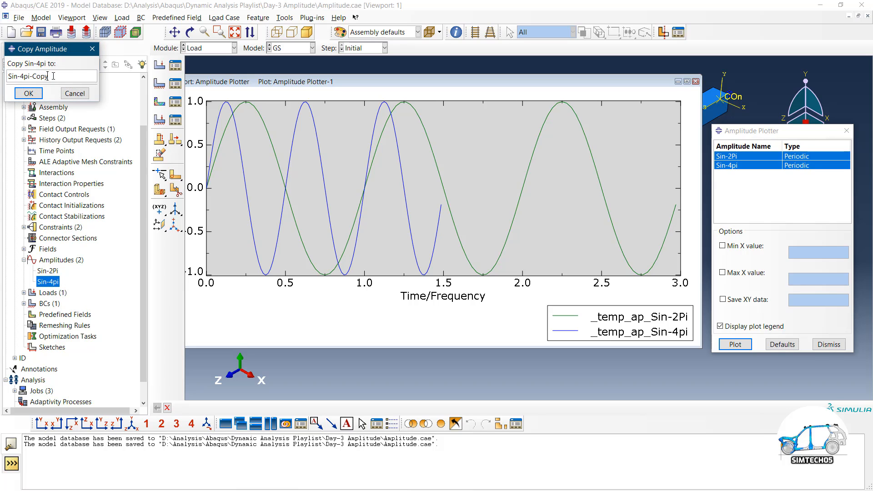
left_click_drag(48, 76, 40, 76)
key("BackSpace")
key("BackSpace")
key("BackSpace")
key("BackSpace")
Name the copy Sin-6pi and replace its 12.5664 circular frequency with 6*pi
type("6")
left_click(28, 93)
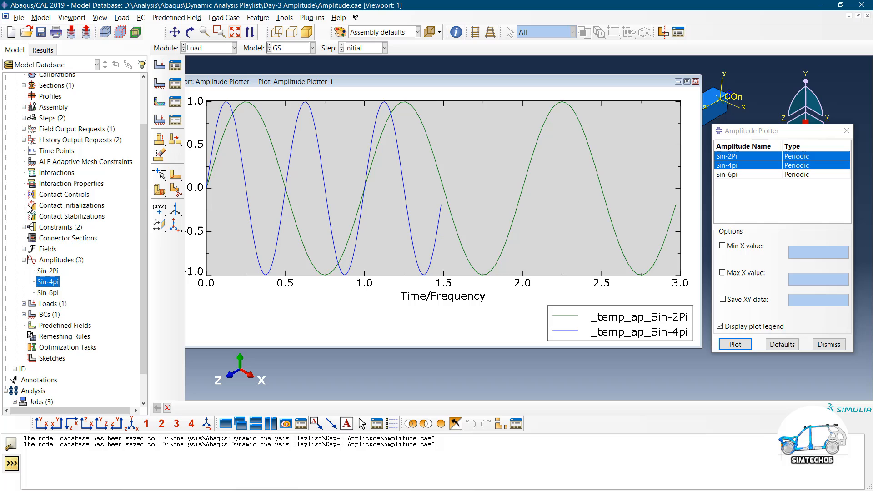
double_click(48, 293)
left_click_drag(315, 150, 234, 150)
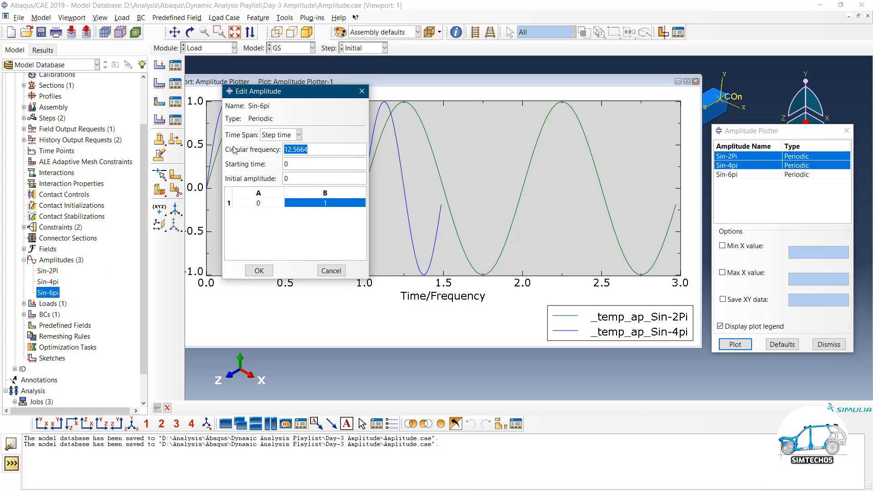
type("6*pi")
Save Sin-6pi, plot all three amplitudes together, then plot Sin-6pi alone
left_click(258, 271)
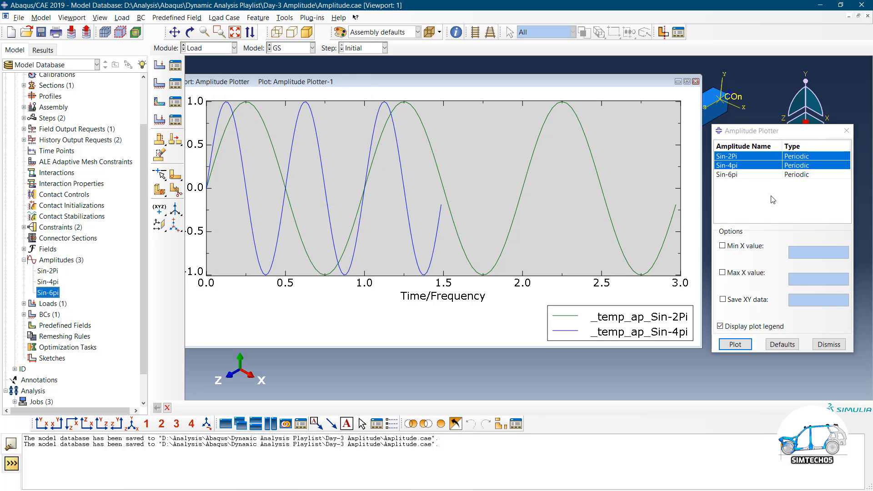
left_click(756, 175, "ctrl")
left_click(736, 344)
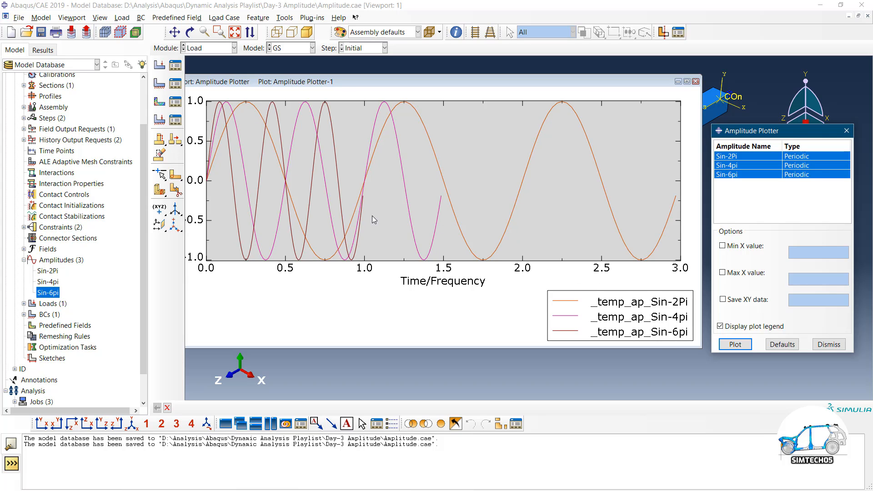
left_click(736, 345)
left_click(736, 345)
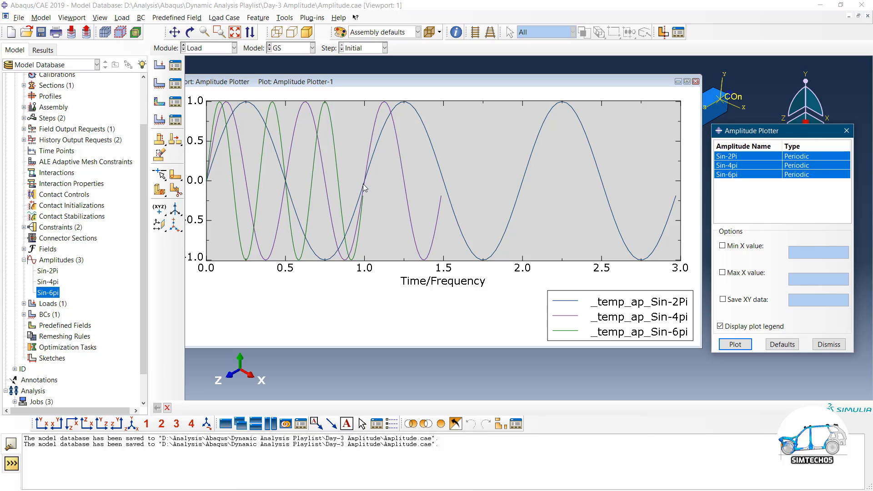
left_click(737, 175)
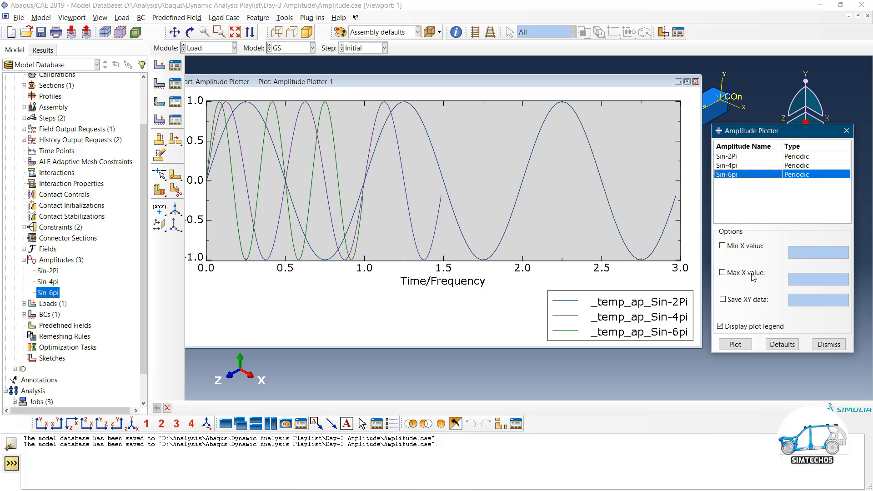
left_click(735, 345)
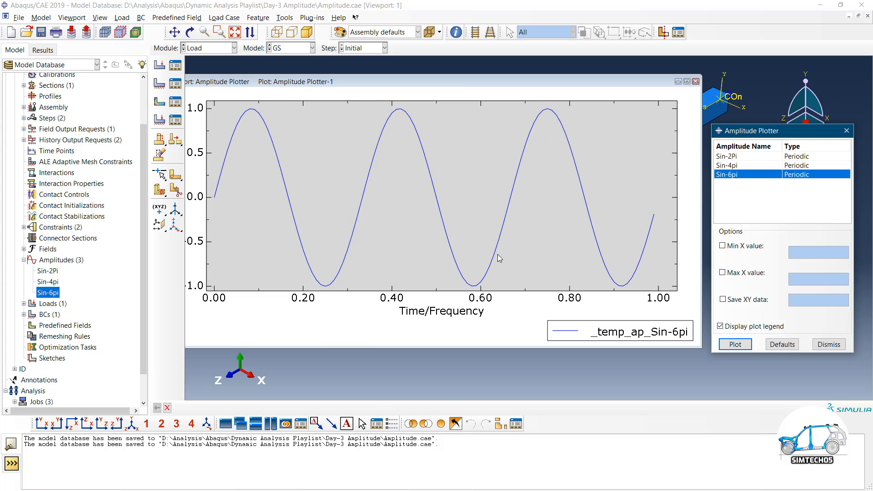
Plot Sin-2Pi, Sin-4pi and Sin-6pi individually, then Sin-4pi and Sin-2Pi again
left_click(733, 158)
left_click(735, 344)
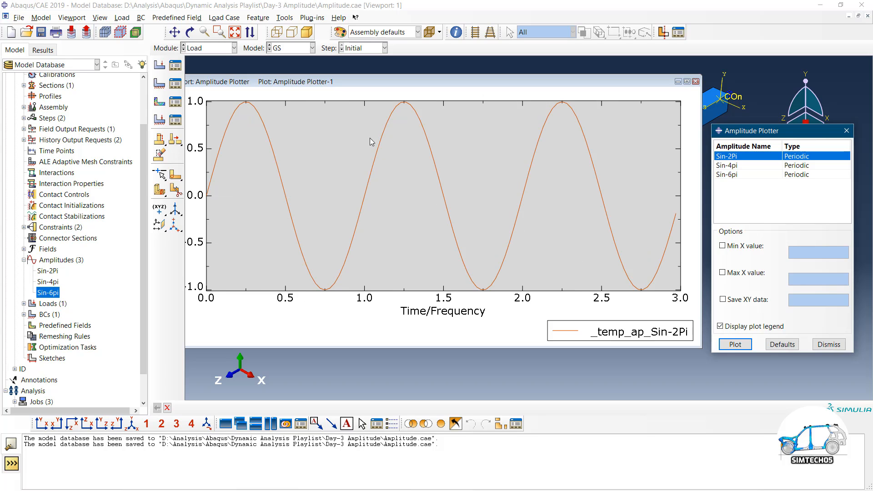
left_click(742, 166)
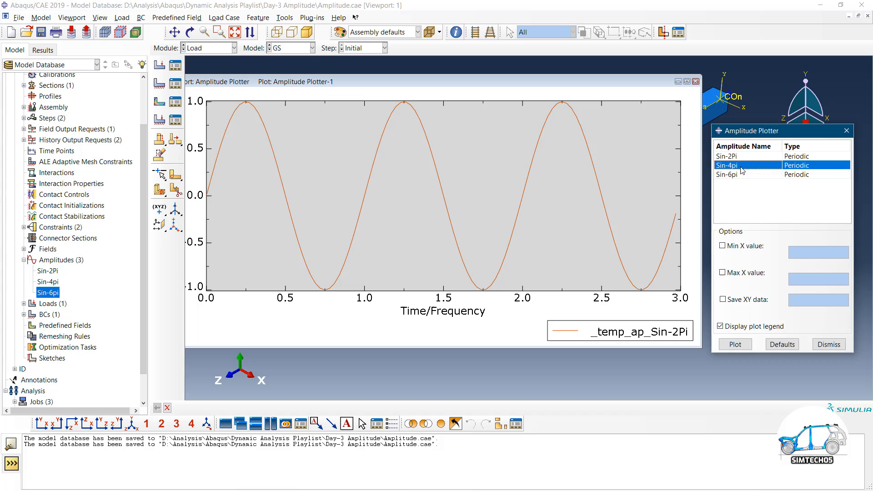
left_click(736, 345)
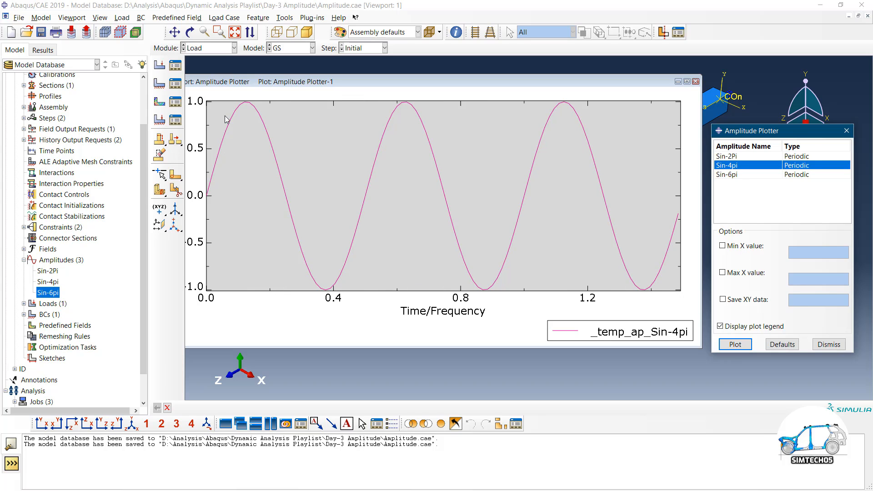
left_click(730, 176)
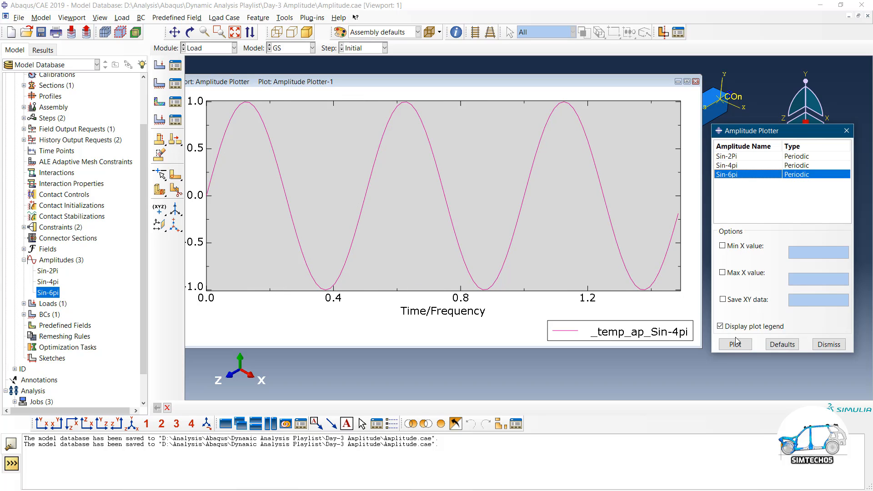
left_click(734, 345)
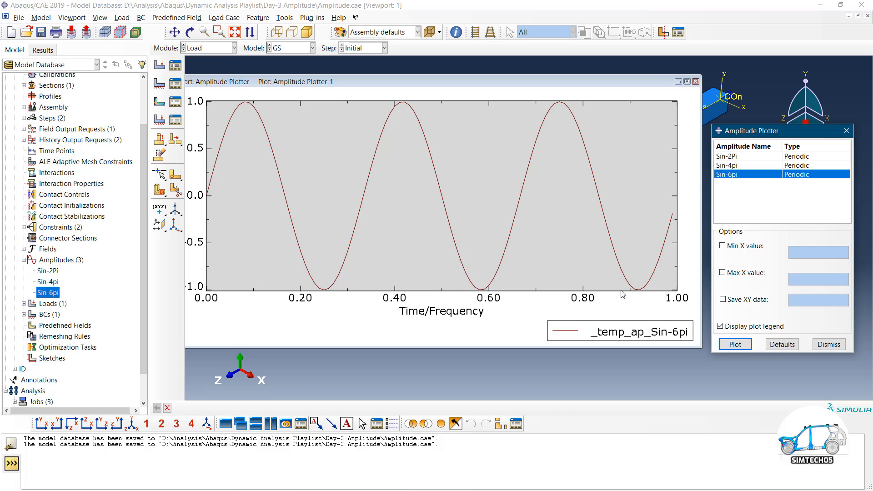
left_click(736, 166)
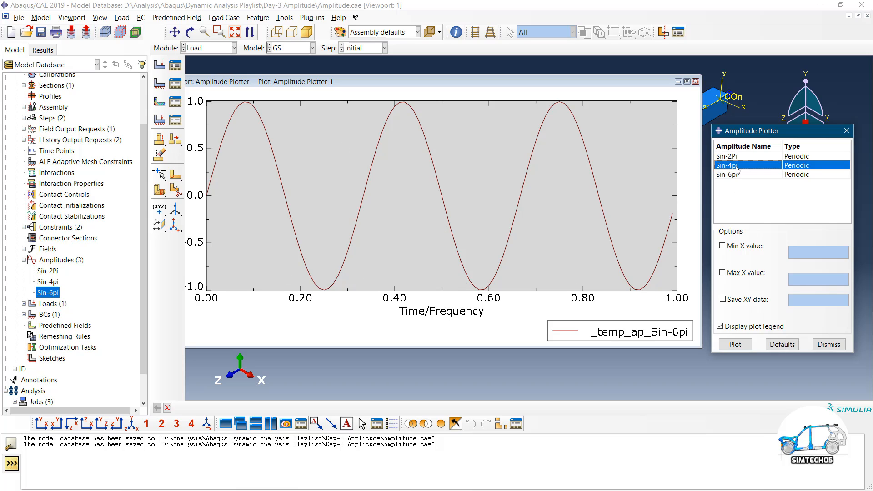
left_click(739, 347)
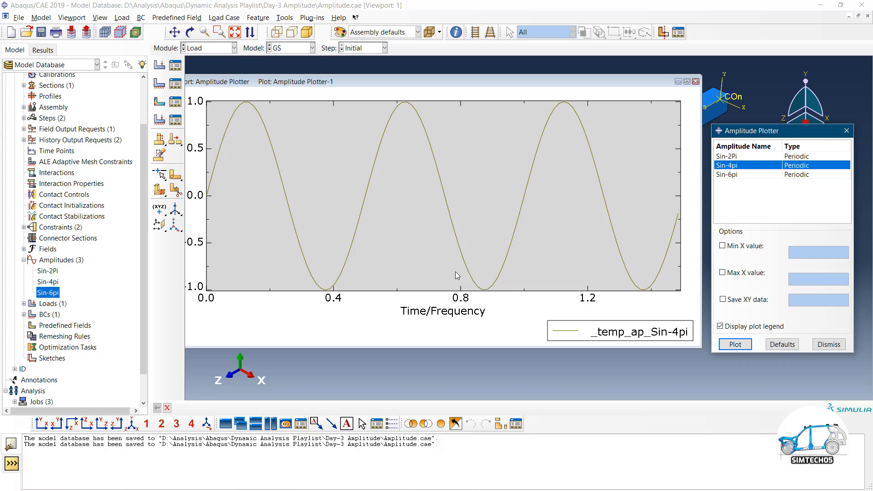
left_click(741, 156)
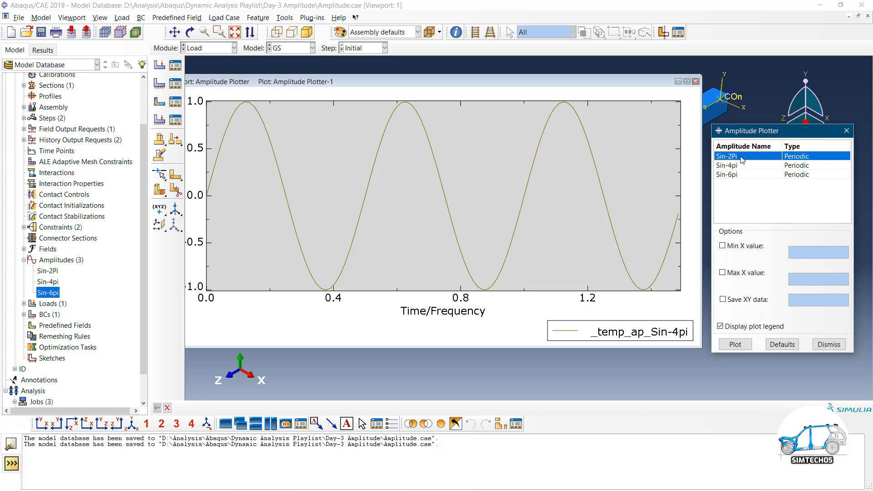
left_click(735, 344)
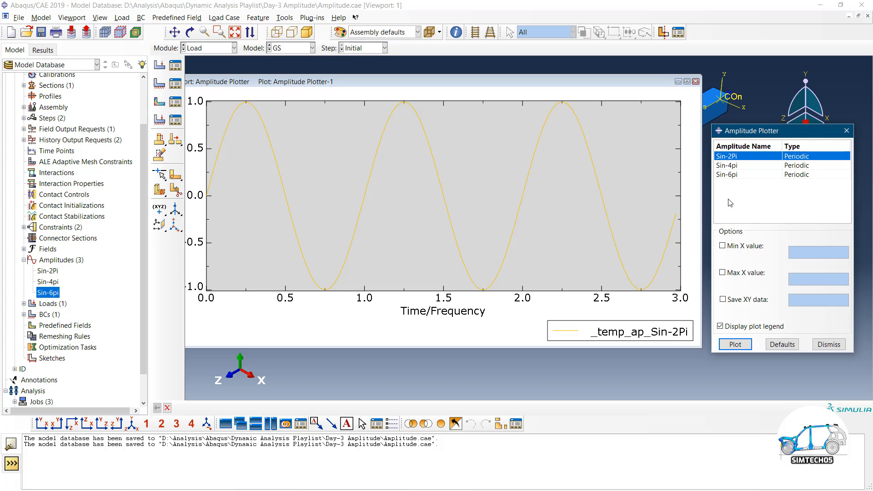
Limit the plot's x range to 0 through 1 and replot the curve
left_click(737, 250)
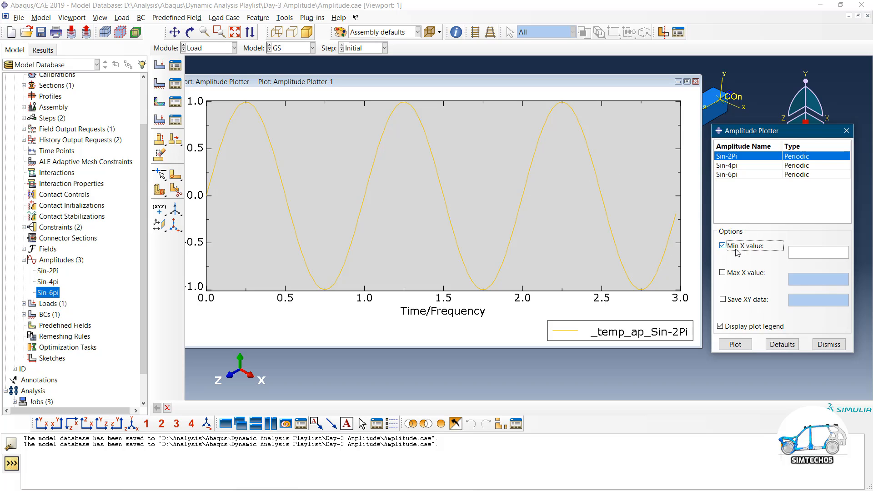
left_click(801, 253)
type("0")
left_click(761, 273)
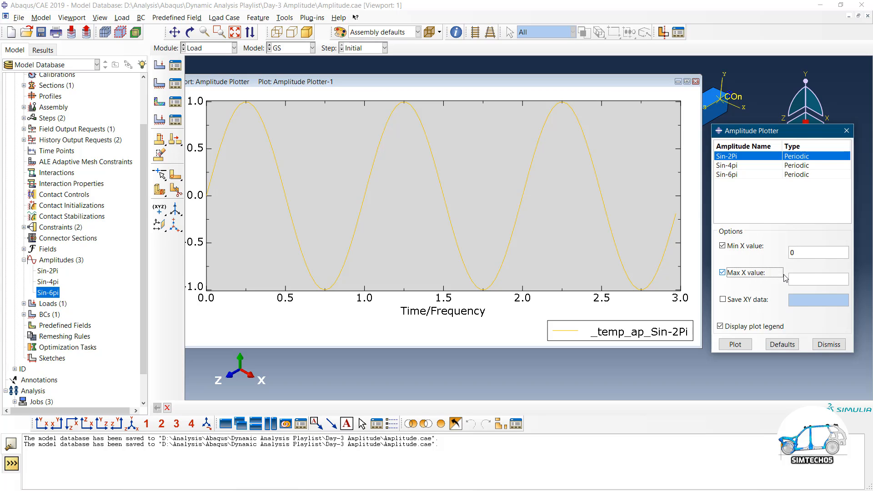
left_click(770, 274)
left_click(777, 279)
left_click(801, 280)
type("1")
left_click(736, 344)
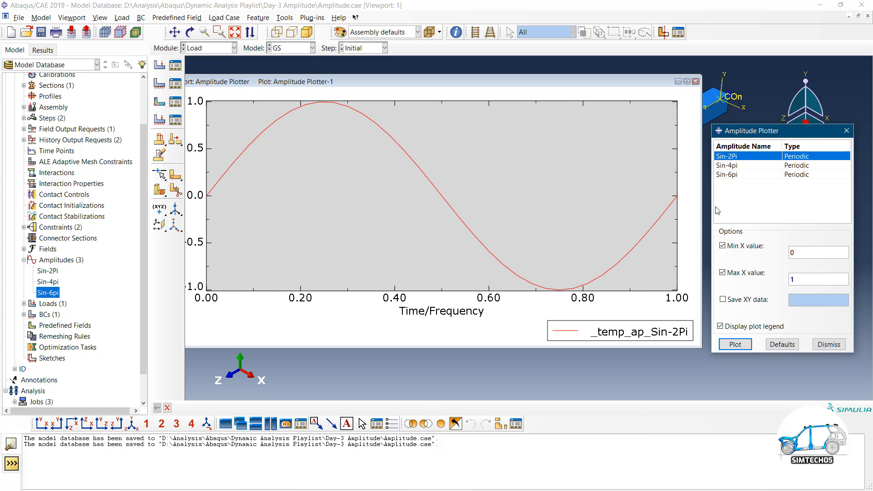
Plot Sin-4pi, then Sin-6pi, then all three sine amplitudes together
left_click(735, 166)
left_click(735, 344)
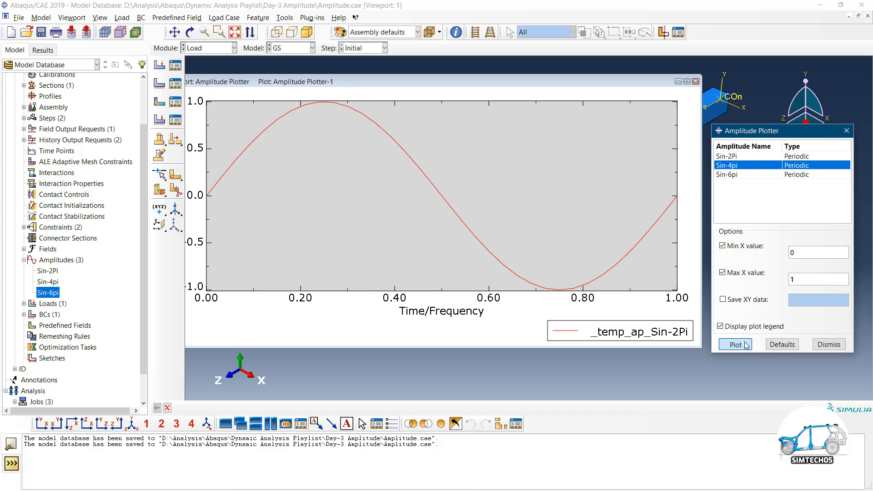
left_click(739, 176)
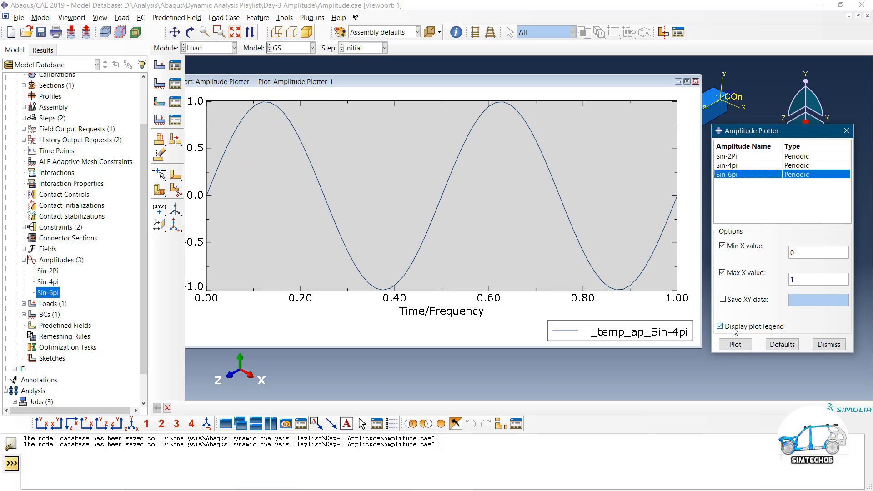
left_click(737, 345)
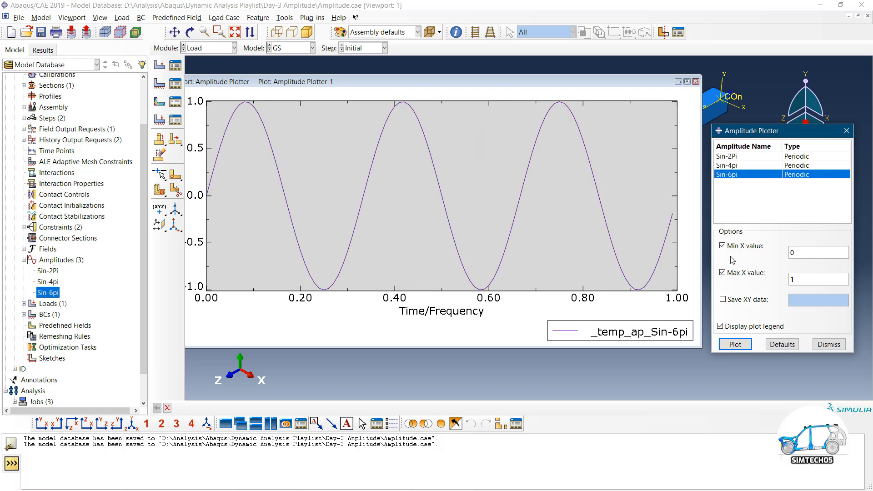
left_click(736, 157, "shift")
left_click(735, 344)
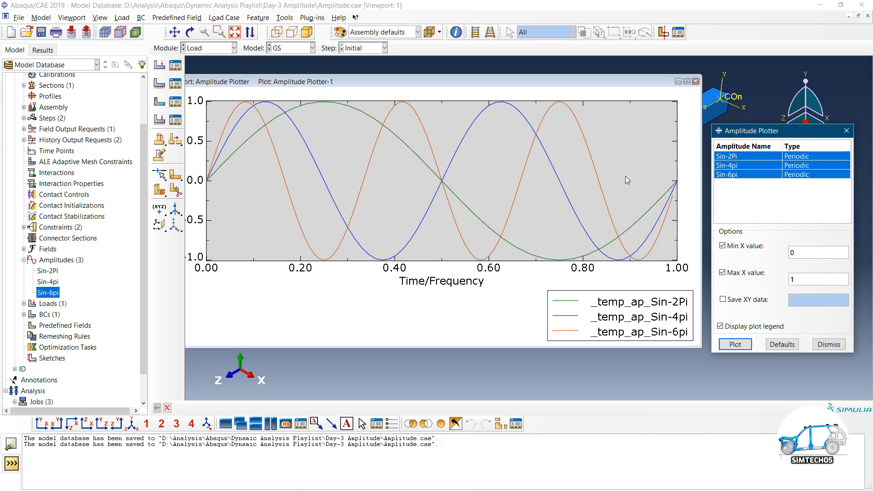
Close the plotter and copy the Sin-2Pi amplitude under the name Cos-2Pi
left_click(822, 347)
double_click(49, 271)
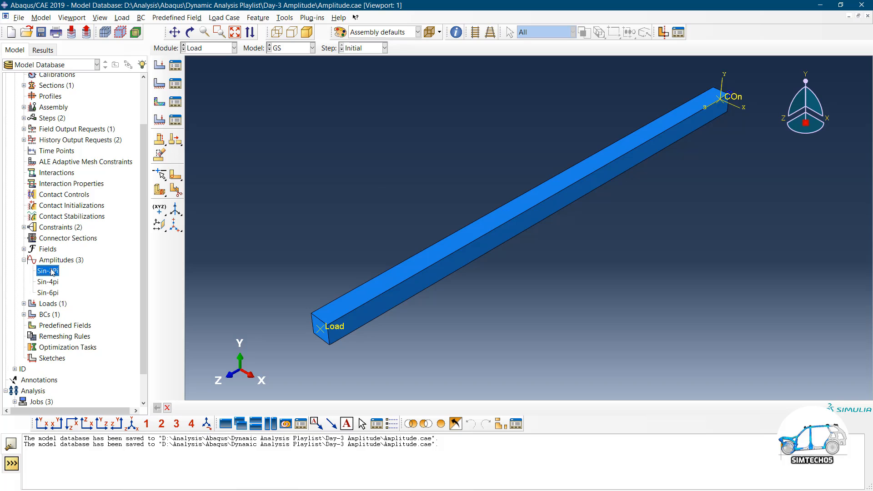
left_click(338, 270)
right_click(50, 271)
left_click(69, 298)
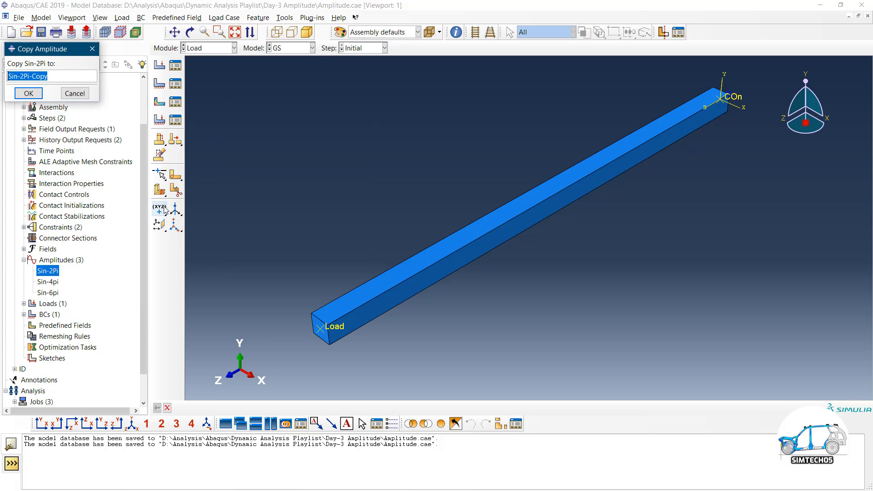
left_click_drag(17, 75, 3, 70)
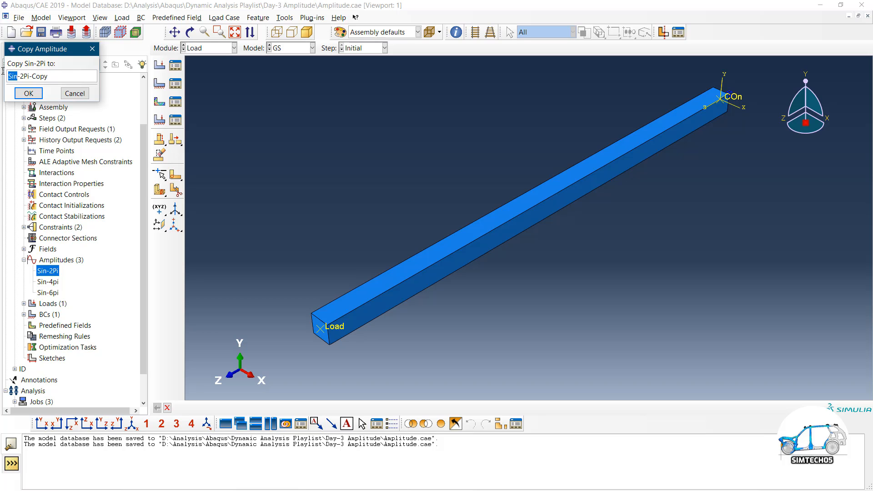
type("Cos")
key("BackSpace")
key("BackSpace")
key("BackSpace")
left_click(37, 91)
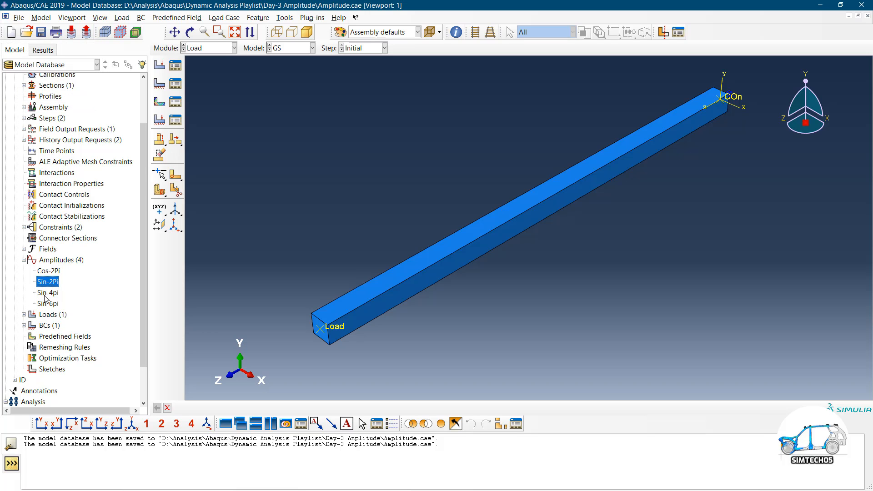
Set Cos-2Pi's first Fourier term to A = 1 and B = 0
double_click(48, 271)
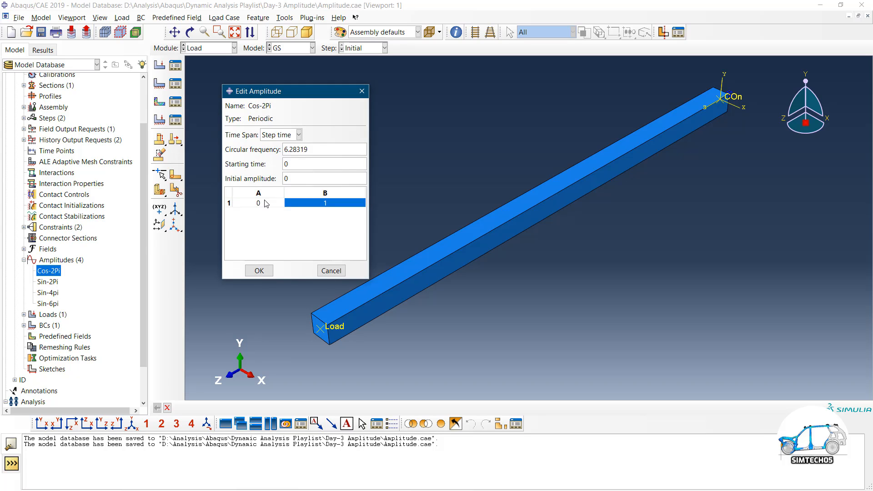
left_click(258, 202)
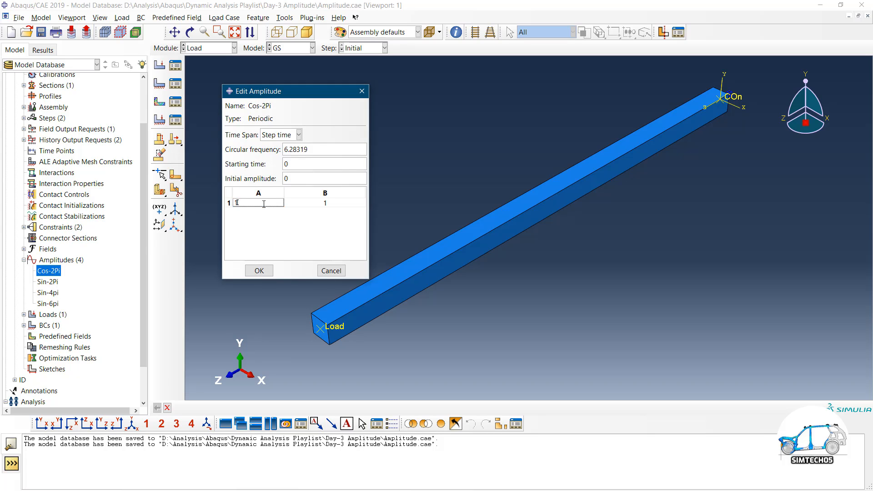
left_click(324, 204)
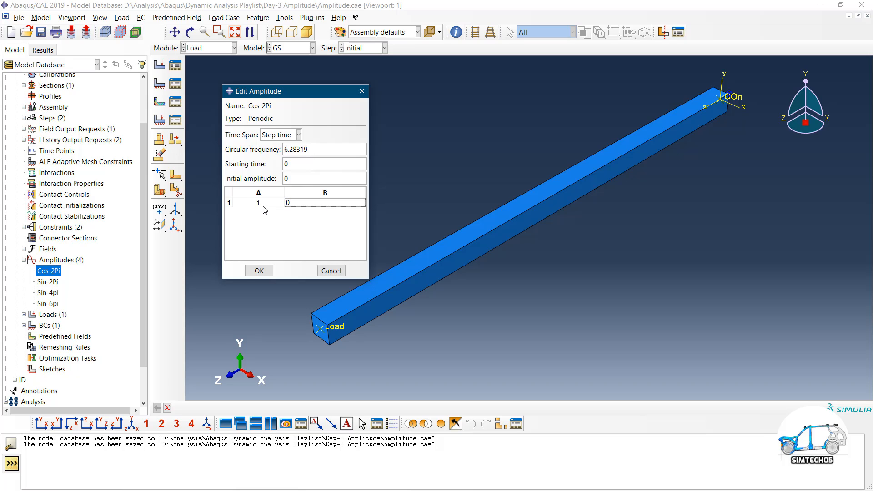
left_click(259, 270)
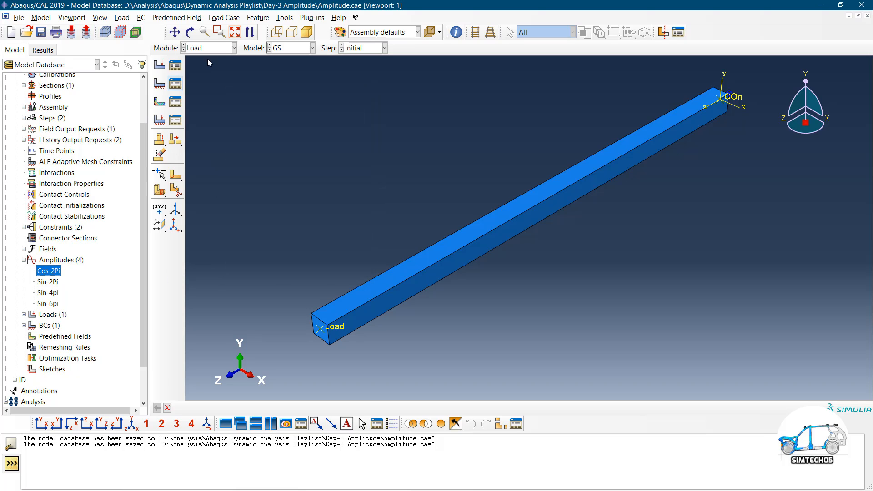
In the Amplitude Plotter, overlay Cos-2Pi and Sin-2Pi with the maximum x value set to 1
left_click(307, 19)
mouse_move(322, 53)
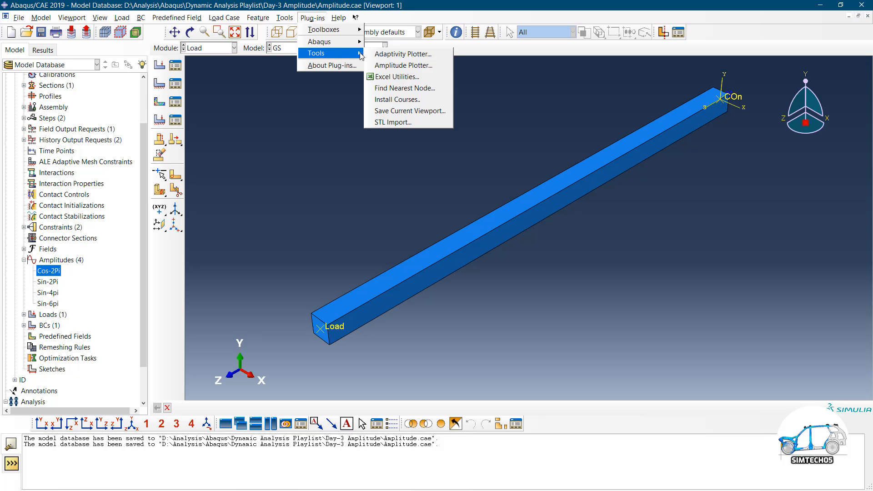
left_click(395, 66)
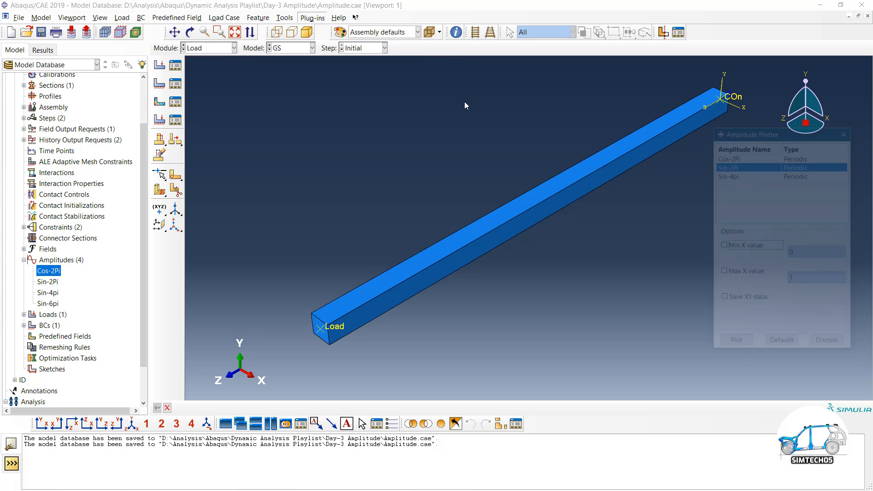
left_click(737, 157)
left_click(739, 166, "ctrl")
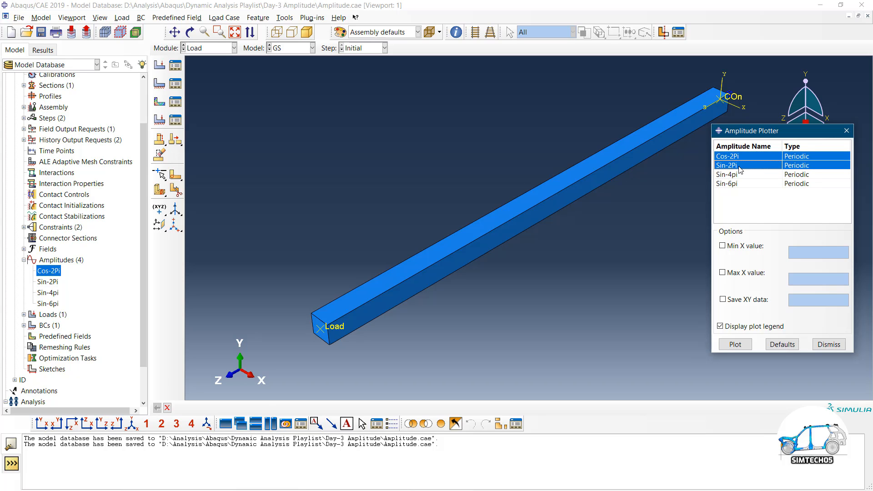
left_click(751, 249)
left_click(751, 274)
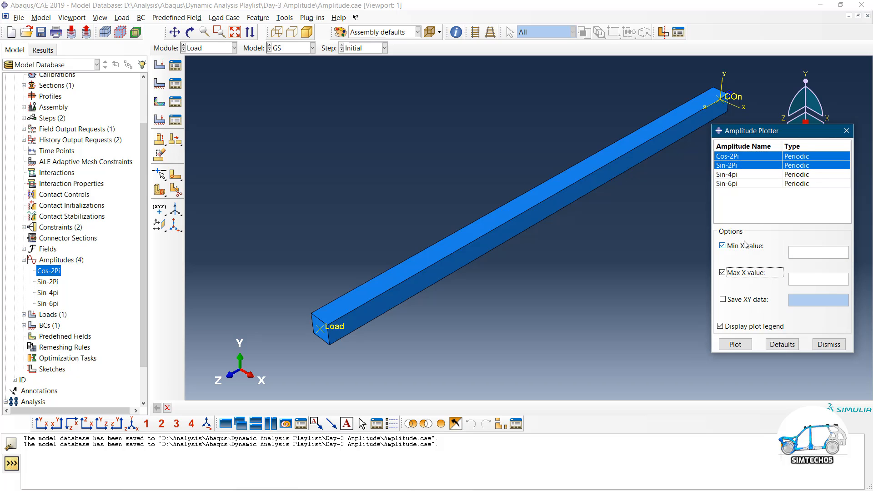
left_click(747, 246)
left_click(800, 277)
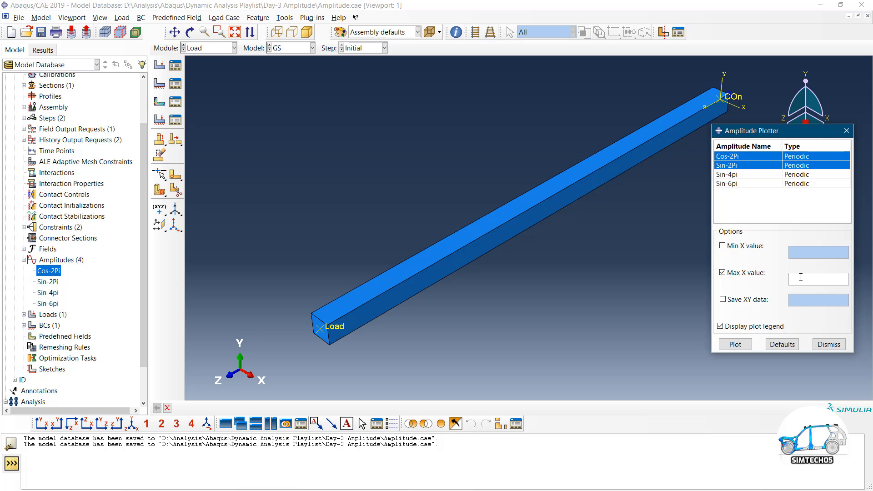
left_click(735, 344)
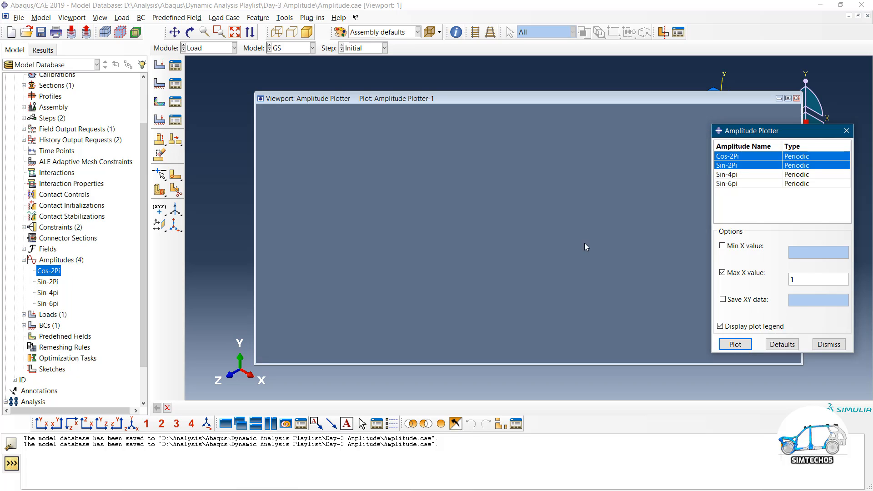
left_click_drag(456, 103, 341, 90)
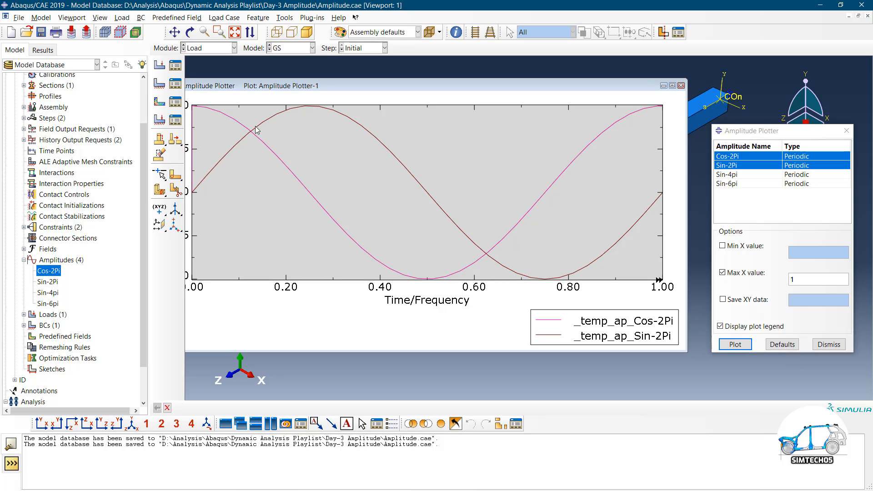
scroll(465, 192, "up", 2)
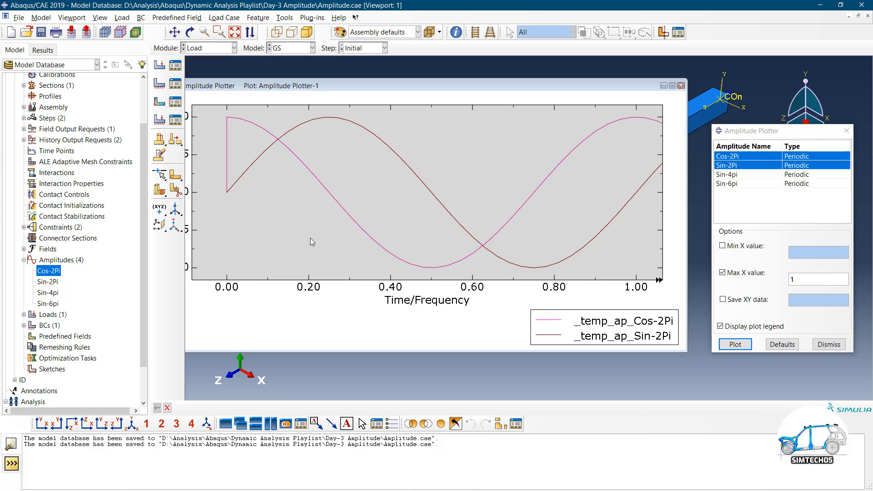
Change Cos-2Pi's starting time to 0.2 and replot it against Sin-2Pi
double_click(53, 269)
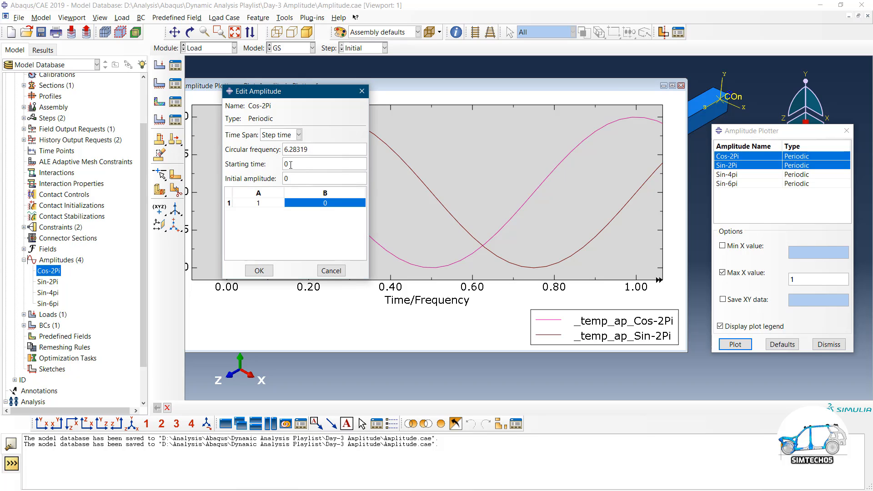
left_click_drag(291, 165, 279, 164)
left_click(295, 164)
type("2")
left_click(592, 244)
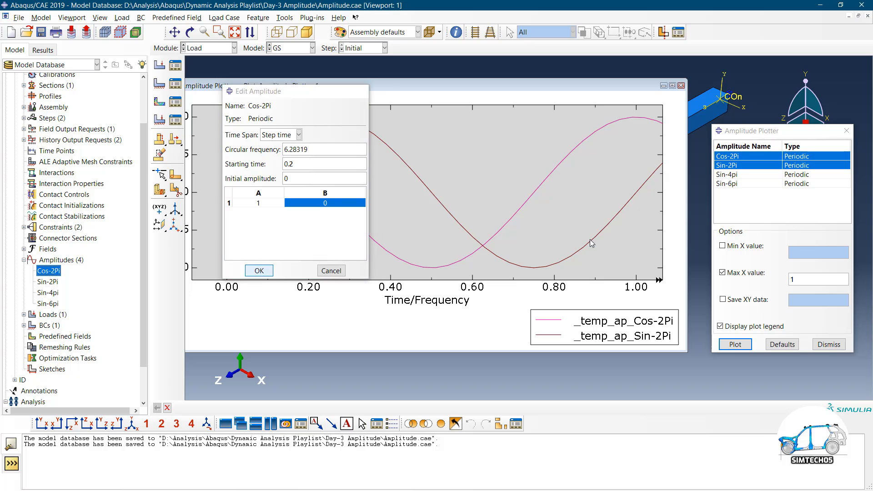
left_click(739, 347)
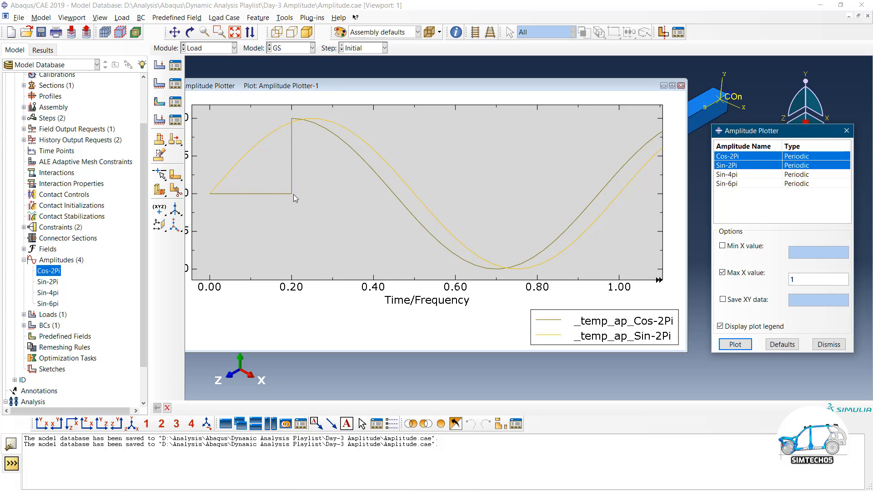
Set Cos-2Pi's initial amplitude to 0.15 and redraw it with Sin-2Pi over 0–1
double_click(48, 271)
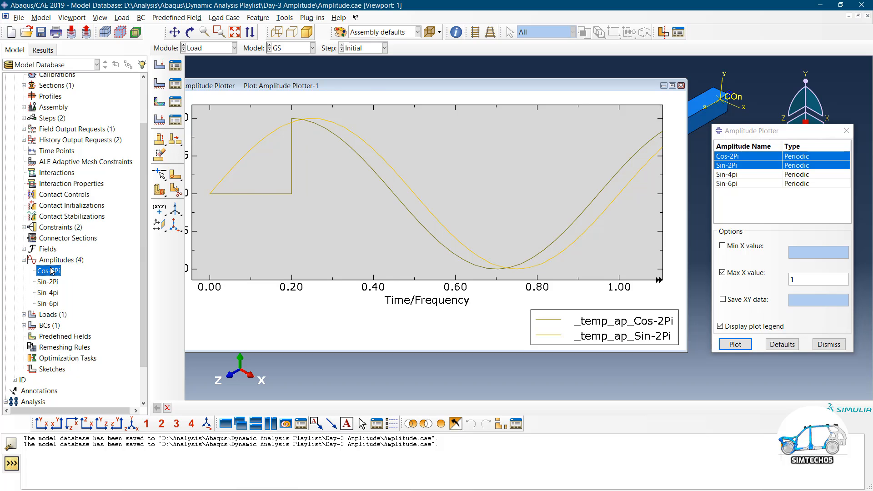
left_click_drag(291, 176, 278, 176)
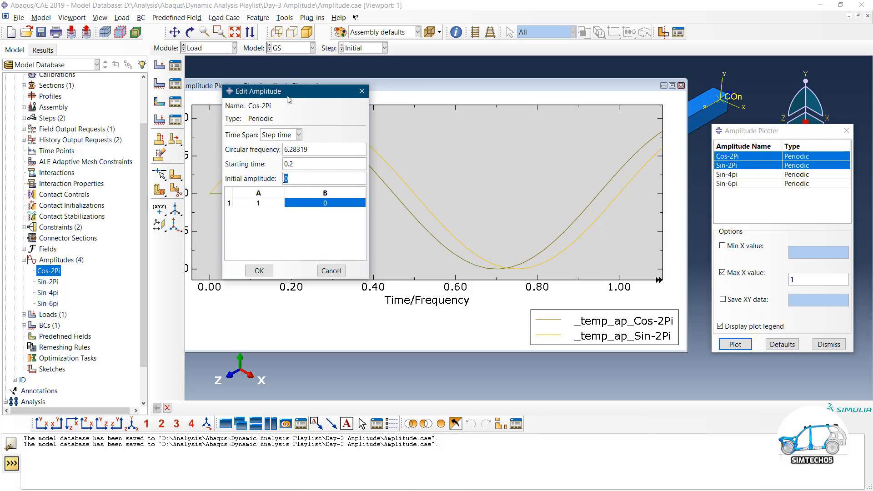
left_click_drag(287, 97, 326, 102)
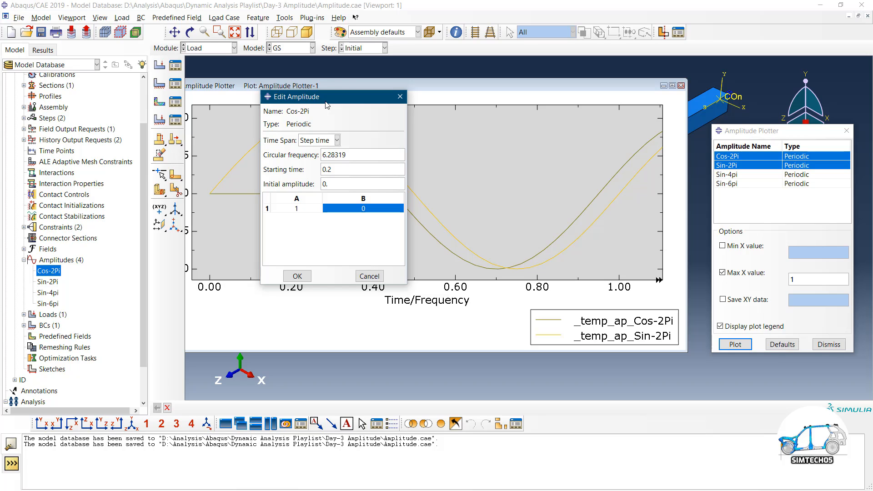
type("2")
key("BackSpace")
type("15")
left_click(297, 276)
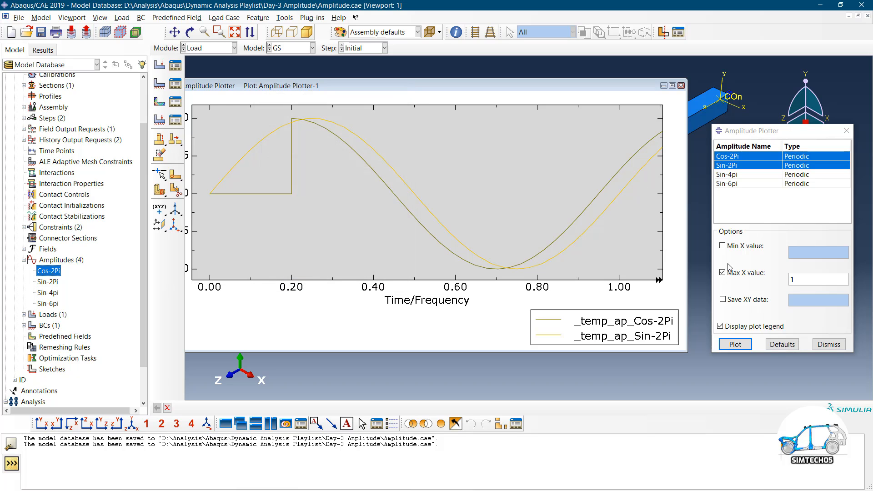
left_click(738, 348)
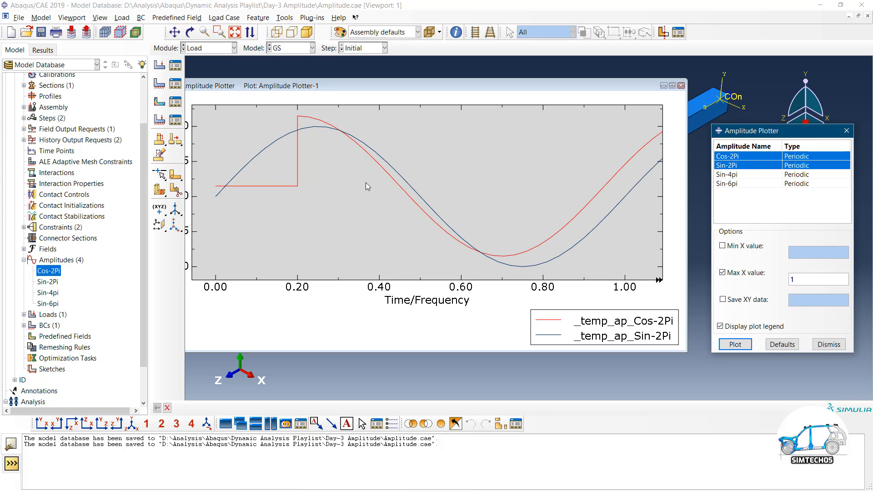
scroll(286, 186, "down", 1)
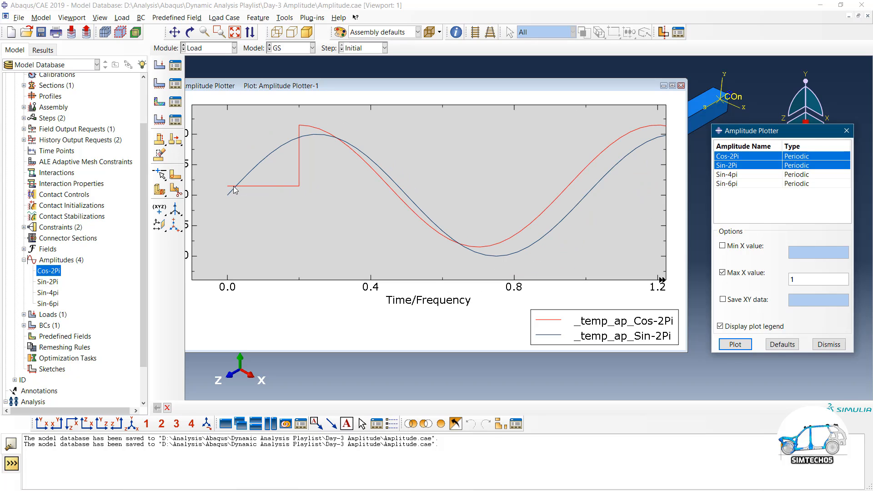
left_click_drag(275, 87, 298, 87)
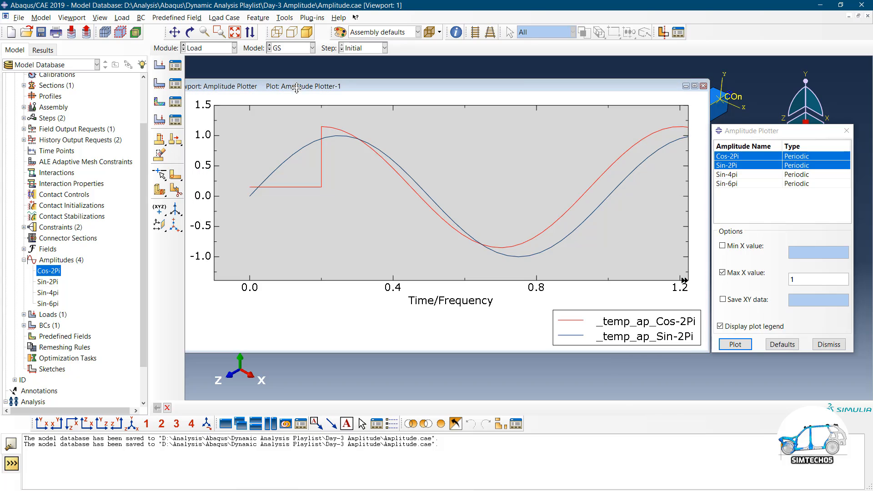
left_click(735, 345)
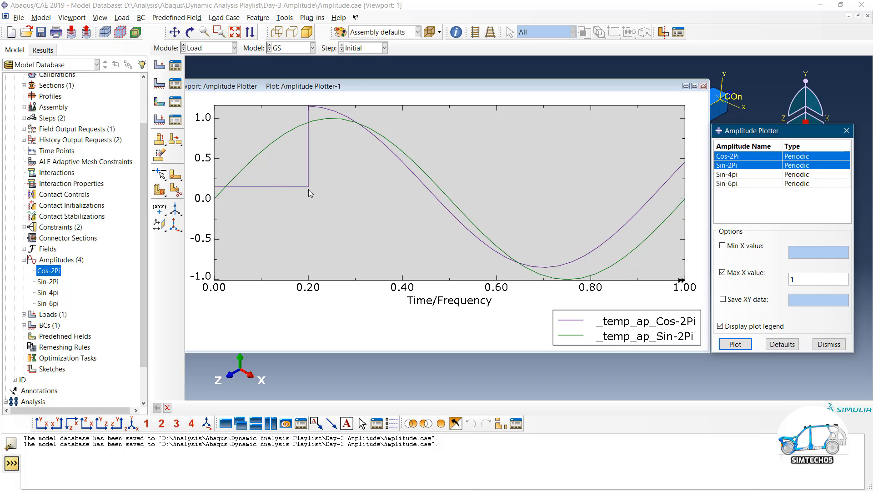
Create periodic amplitude Amp-5: frequency 4*pi, start 0, initial 0, first term A 1, B 1
double_click(55, 260)
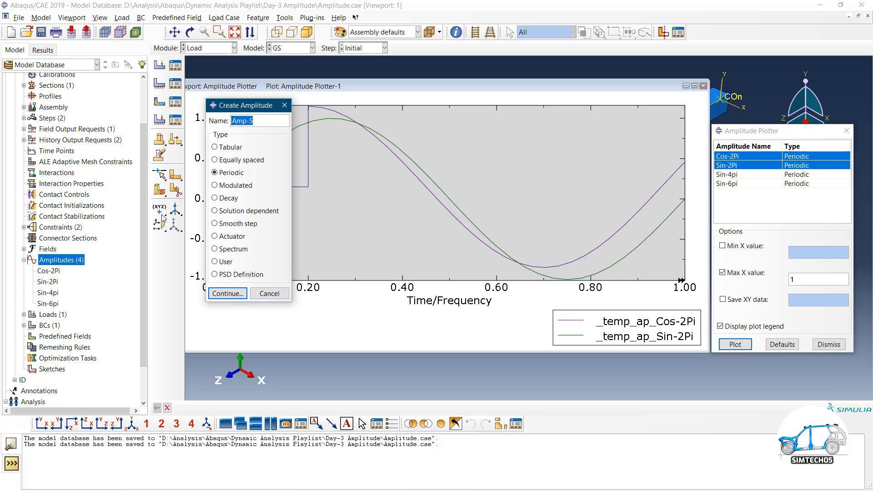
left_click(228, 293)
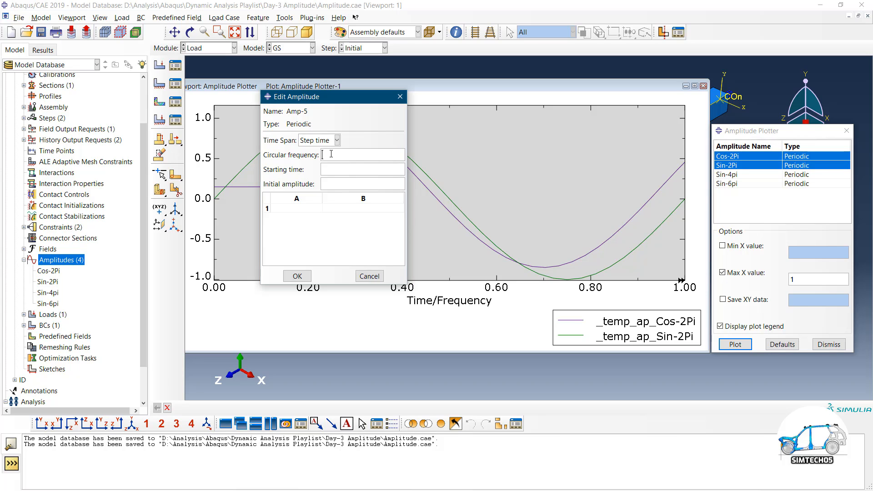
type("4*pi")
left_click(331, 170)
type("0")
left_click(333, 182)
type("0")
left_click(306, 209)
type("1")
left_click(358, 210)
type("1")
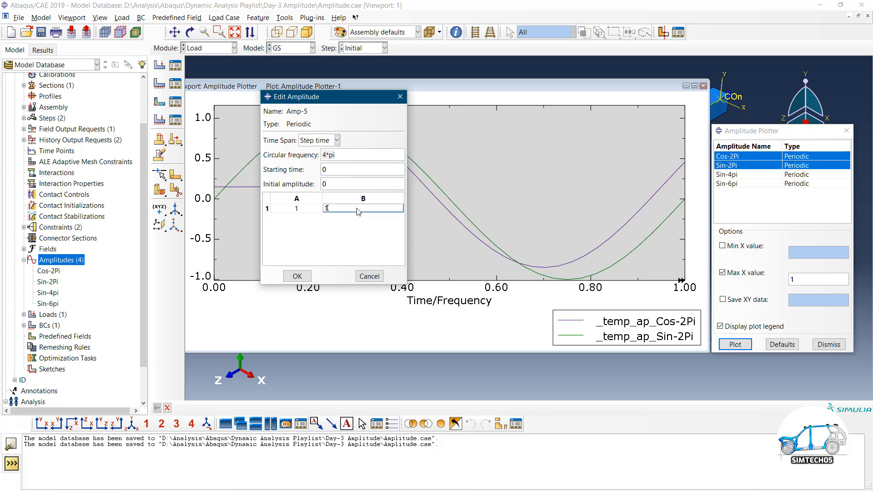
left_click(304, 275)
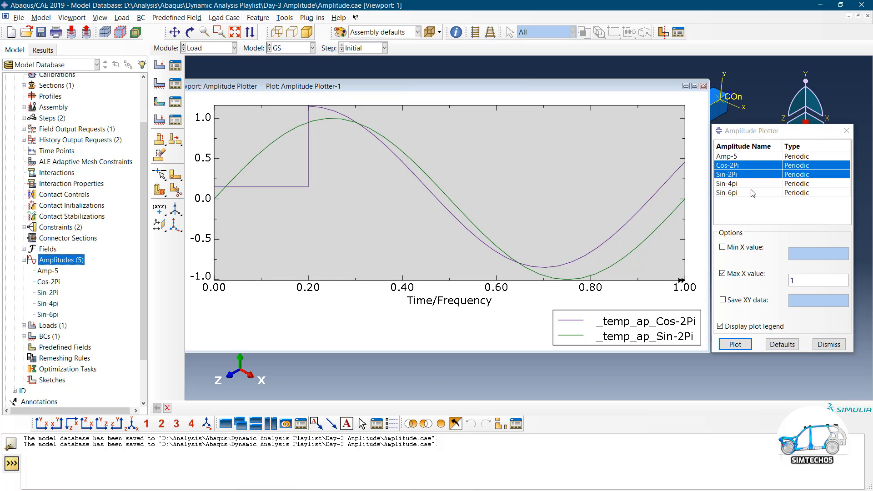
Plot Amp-5 alone, deselecting the two 2Pi amplitudes
left_click(741, 194)
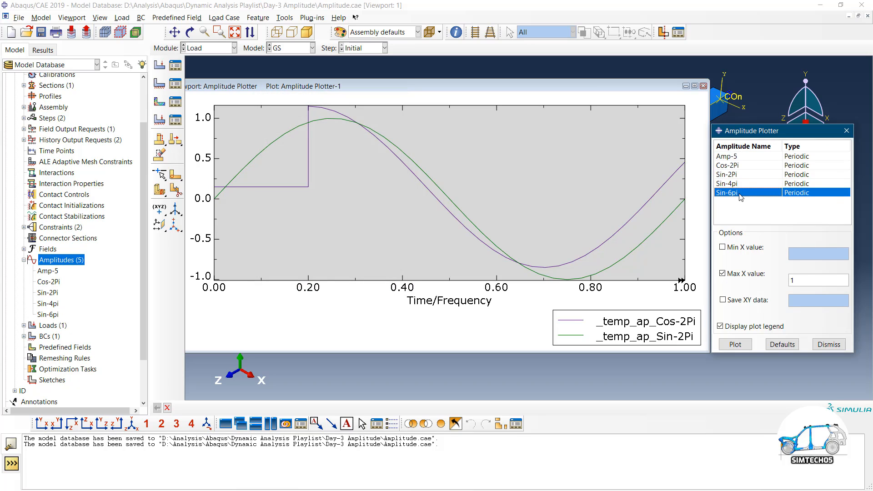
left_click(735, 157)
left_click(736, 345)
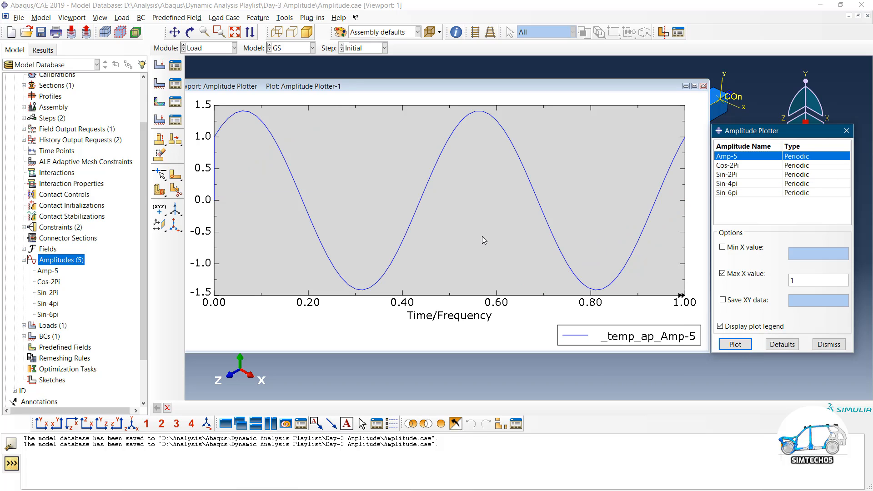
scroll(452, 214, "up", 1)
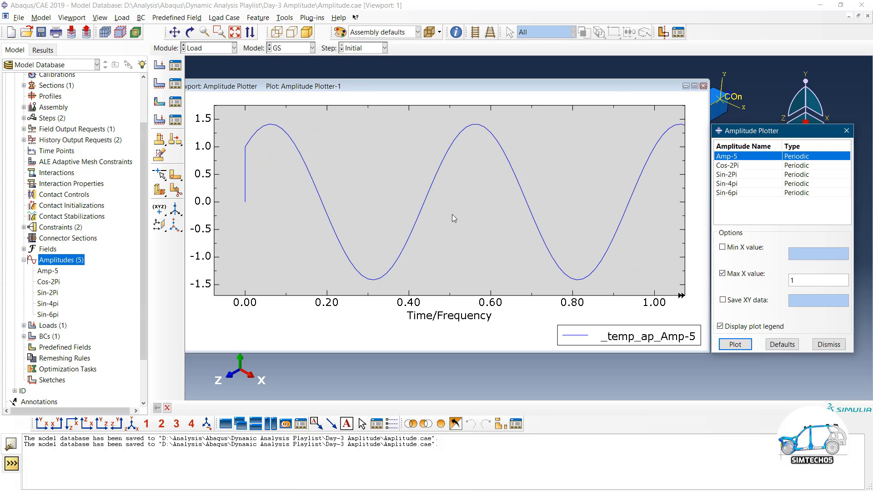
scroll(452, 214, "up", 4)
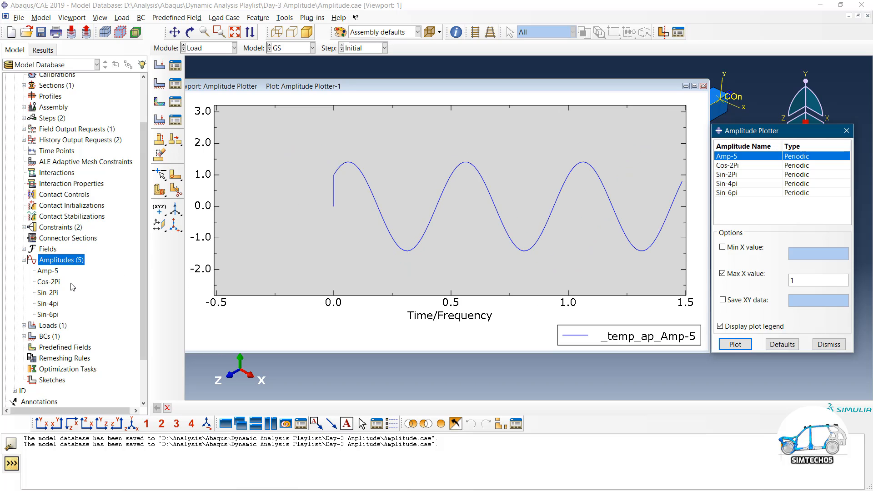
Change Amp-5's first-term A coefficient to 0.5 and replot it
double_click(48, 271)
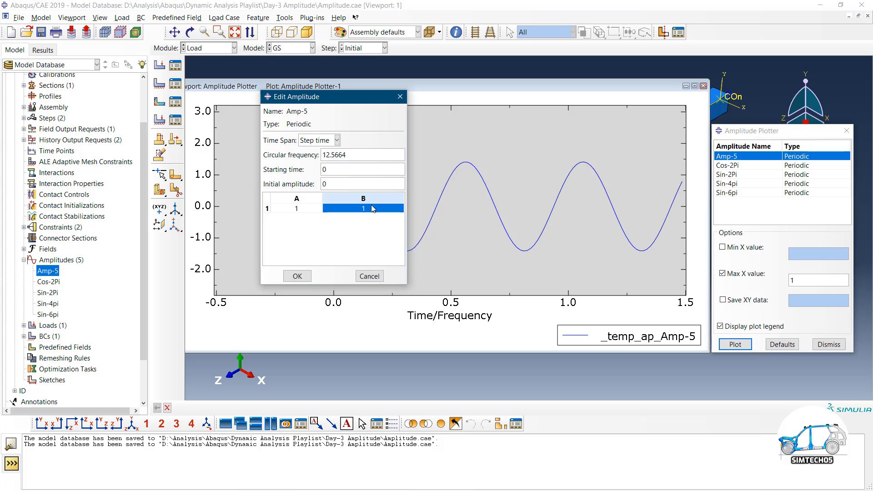
left_click(304, 210)
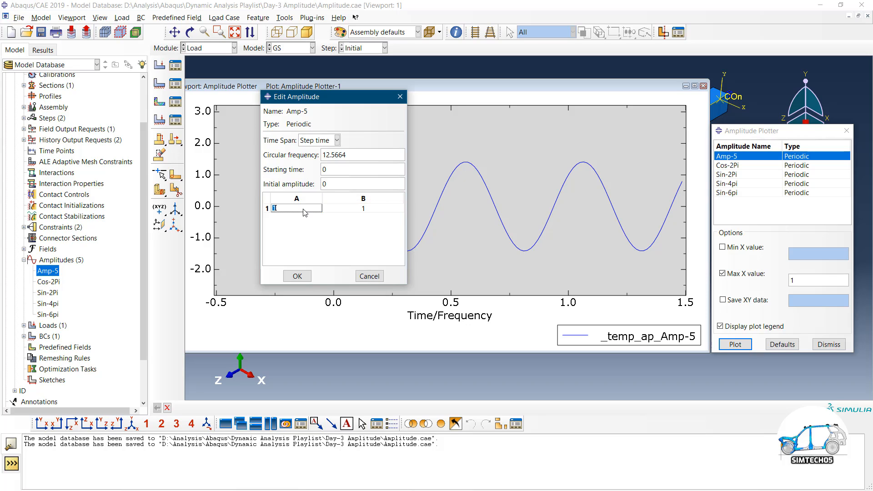
type("0.5")
left_click(297, 276)
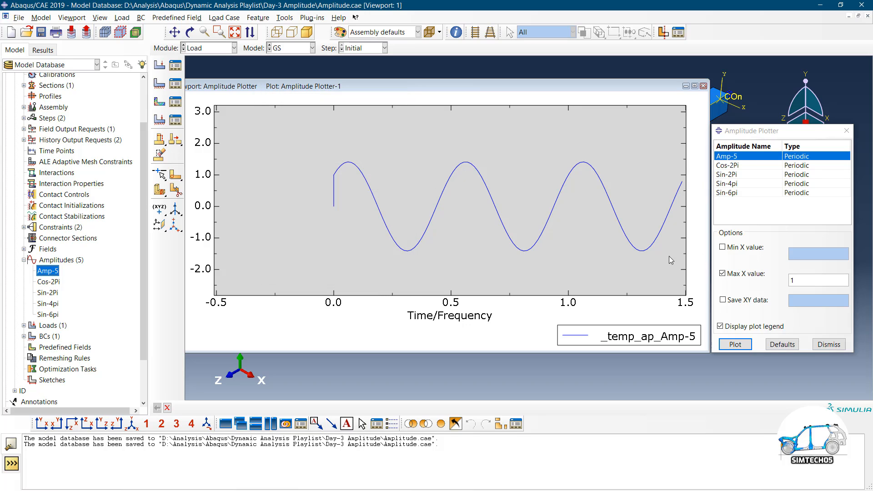
left_click(735, 344)
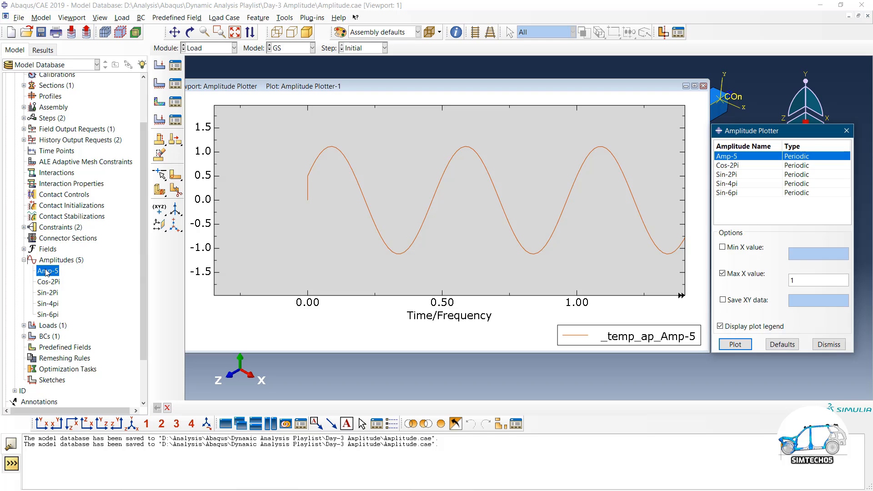
key("super")
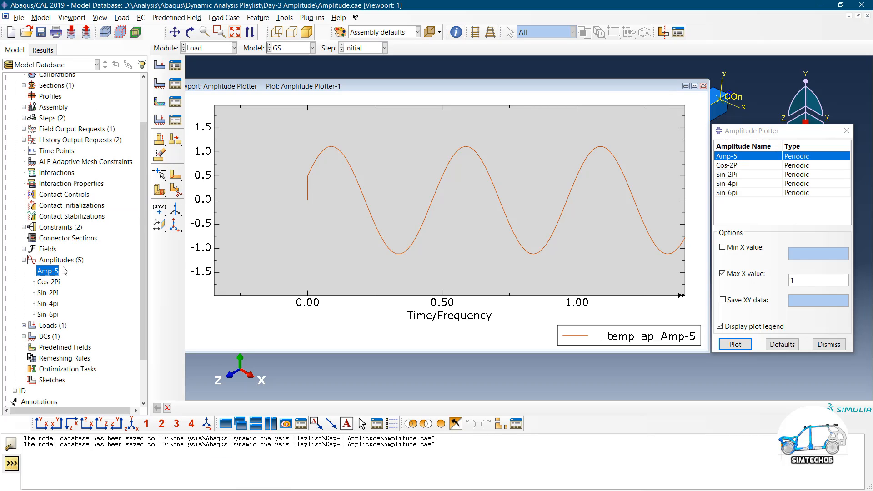
Extend Amp-5 to three Fourier terms (0.5, 1), (0.2, 2), (1, 0.5) and replot it
double_click(56, 273)
double_click(353, 211)
key("Tab")
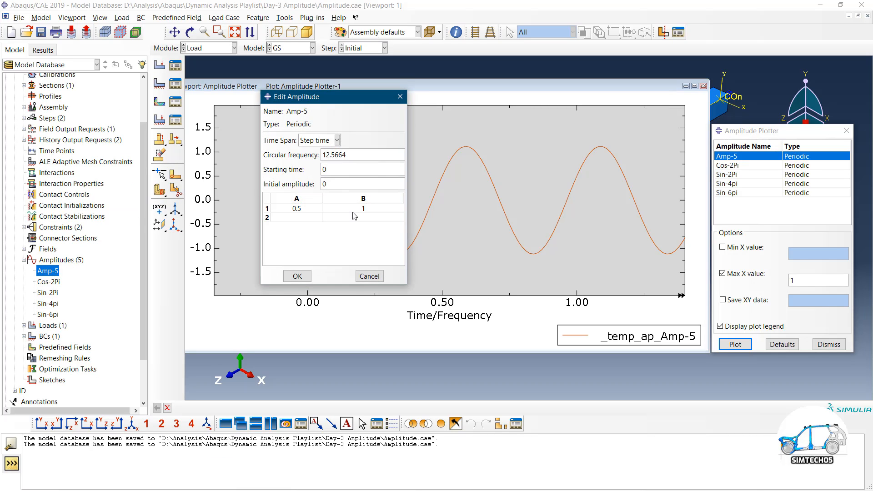
type("0.2")
key("Tab")
type("2")
key("Tab")
type("1")
key("Tab")
type("0.5")
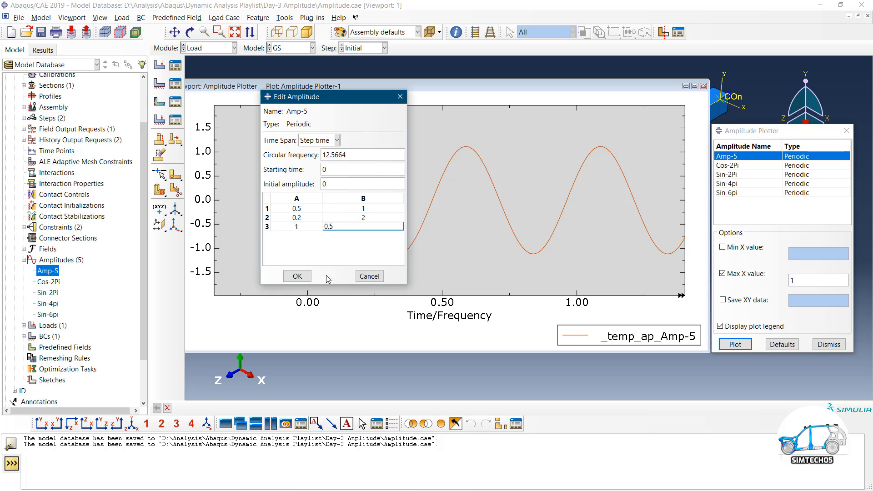
left_click(298, 276)
left_click(745, 344)
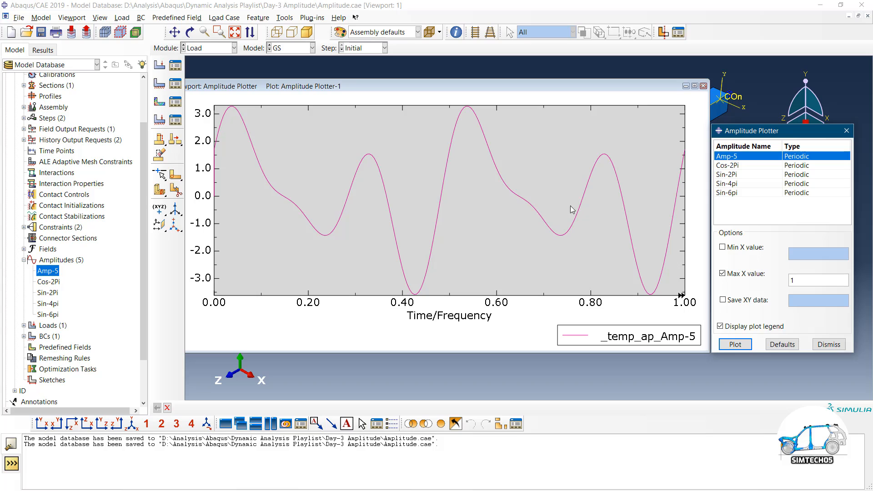
scroll(504, 204, "up", 1)
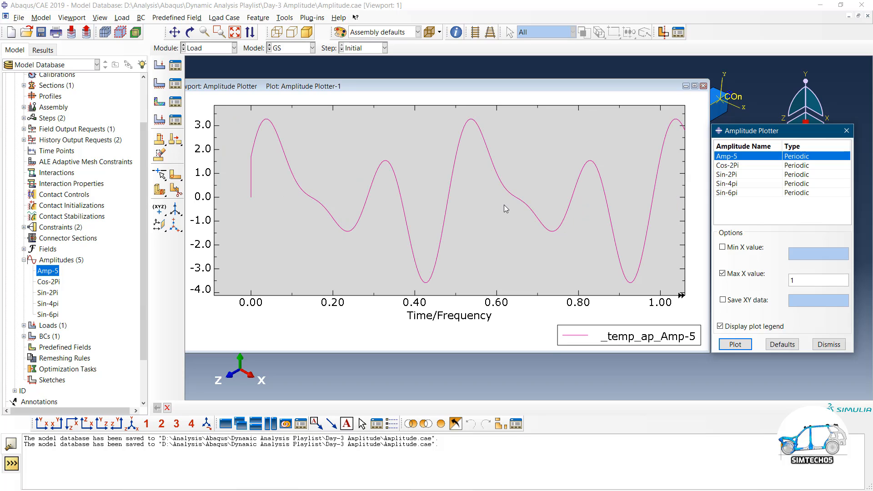